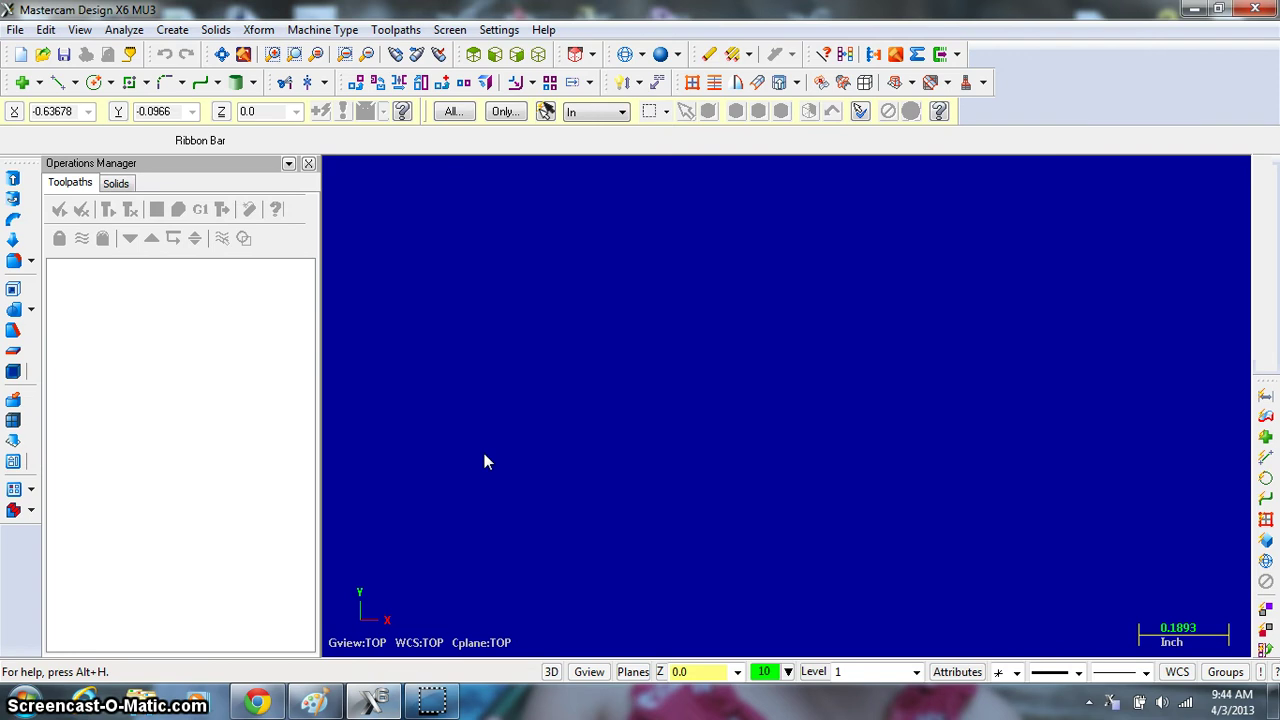
Browse to the BOX folder under Shared (S:) > MAINEAST > STAFF > AAT > CIM
{"action": "left_click", "coordinate": [15, 29]}
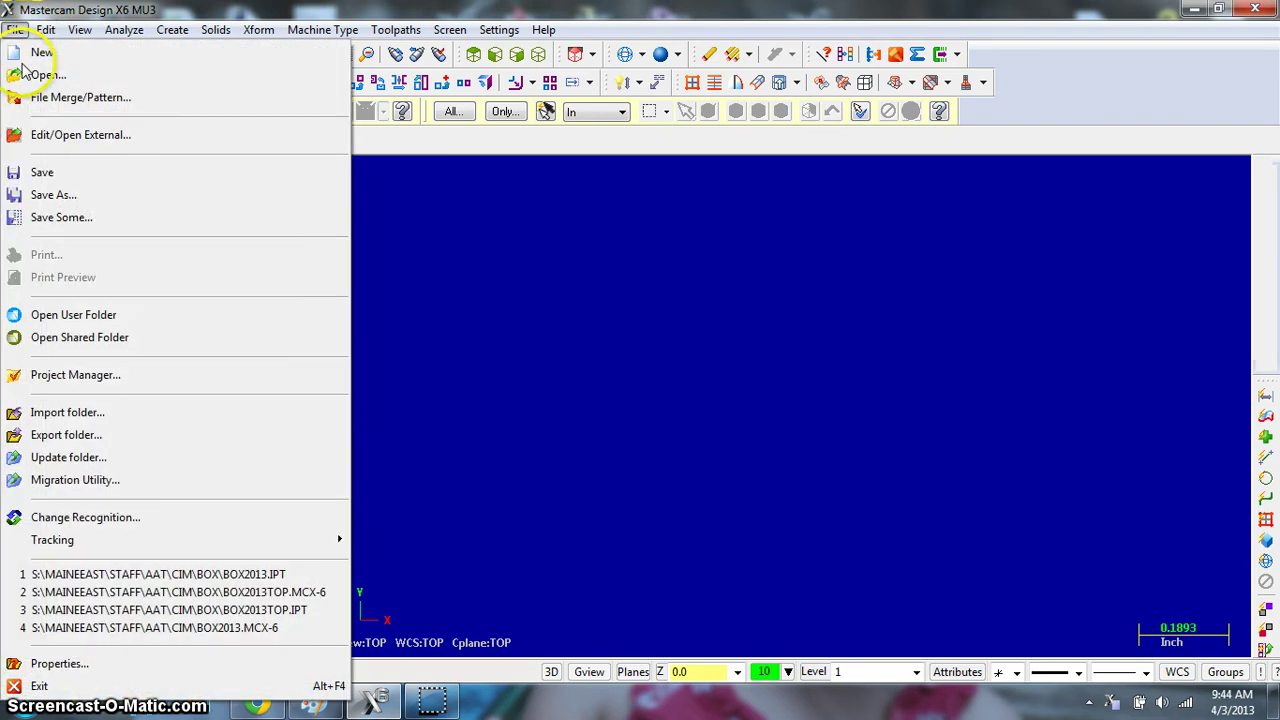
{"action": "left_click", "coordinate": [24, 72]}
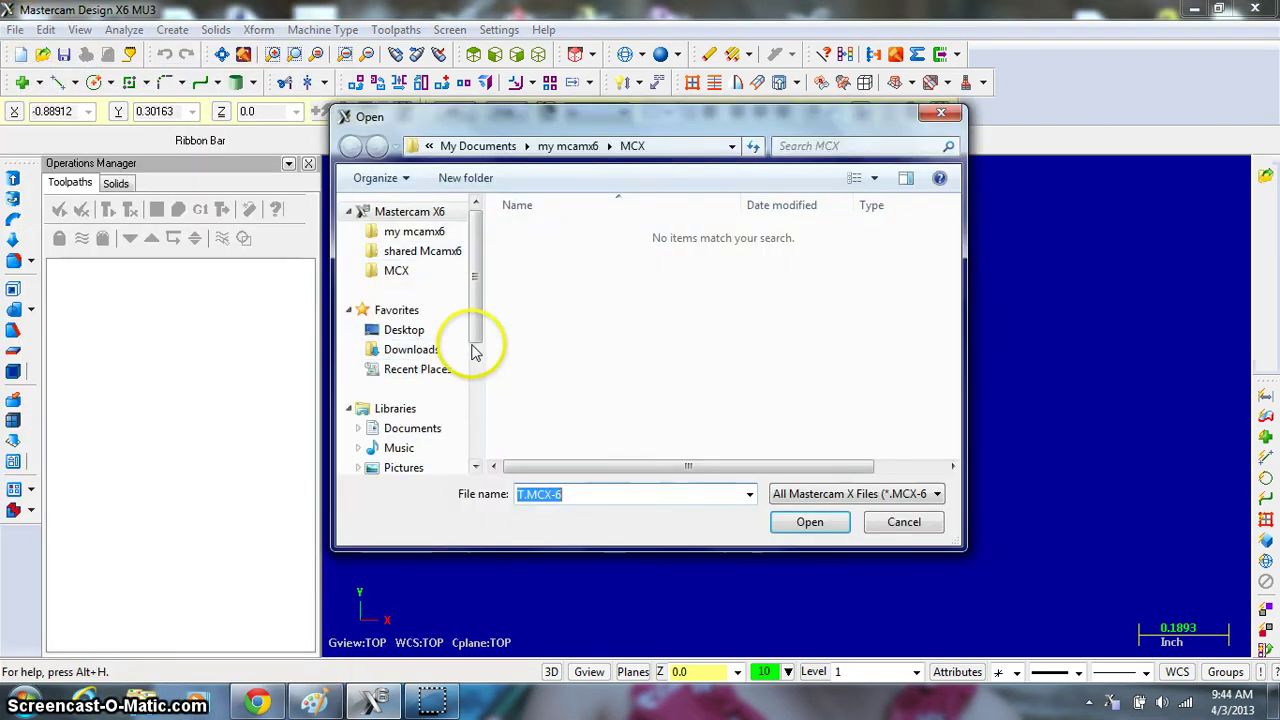
{"action": "left_click_drag", "start_coordinate": [474, 350], "coordinate": [466, 408]}
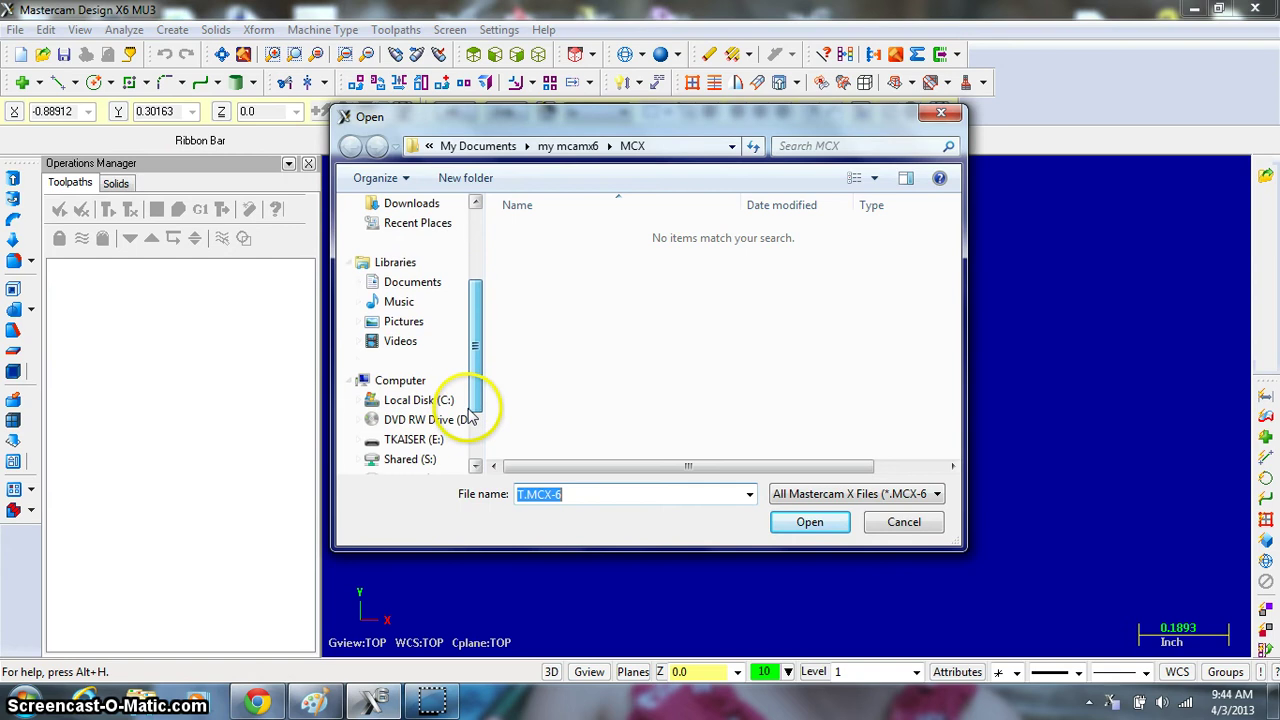
{"action": "left_click", "coordinate": [424, 460]}
{"action": "double_click", "coordinate": [594, 266]}
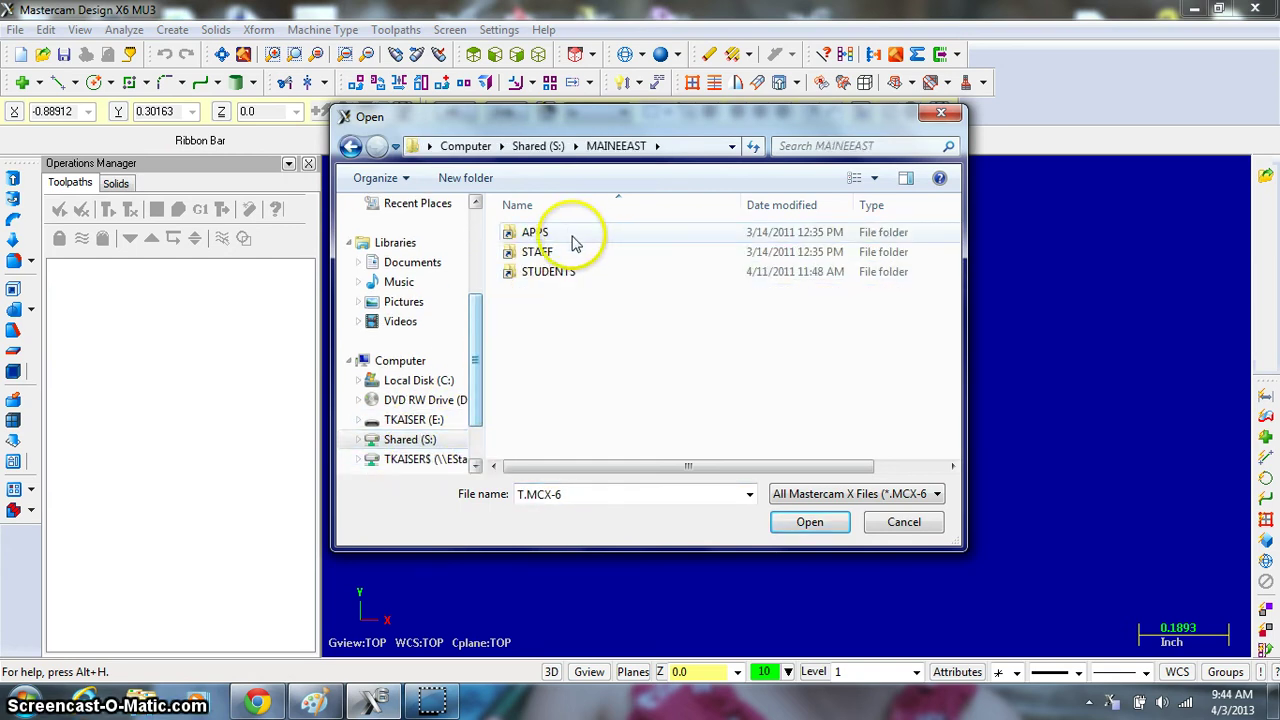
{"action": "double_click", "coordinate": [570, 252]}
{"action": "double_click", "coordinate": [566, 234]}
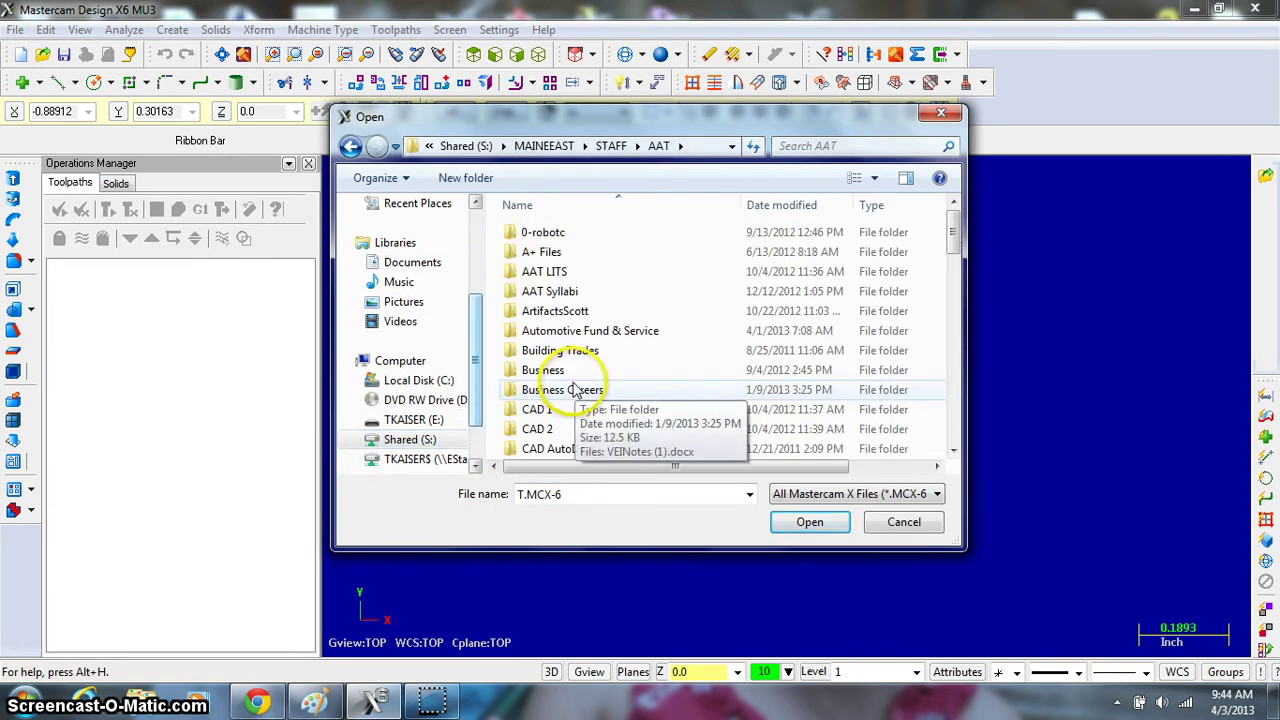
{"action": "scroll", "coordinate": [575, 390], "scroll_direction": "down", "scroll_amount": 3}
{"action": "double_click", "coordinate": [545, 368]}
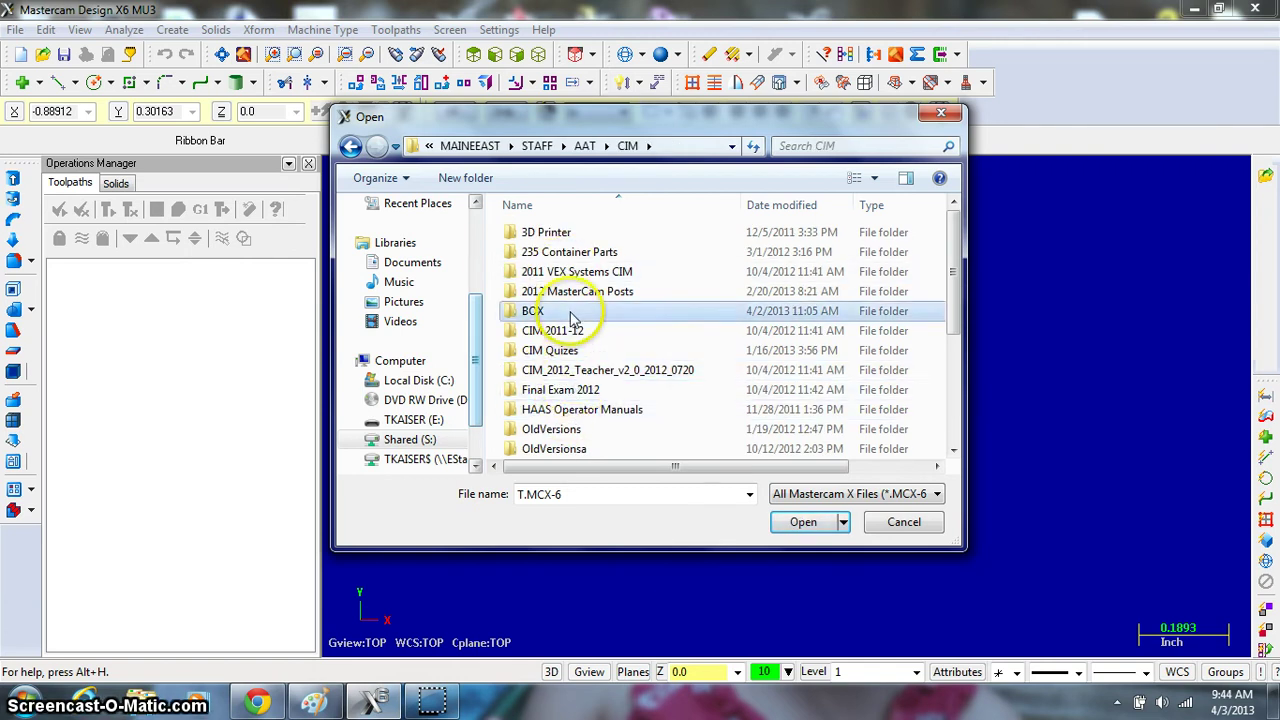
{"action": "double_click", "coordinate": [572, 318]}
Open BOX2013.ipt, filtering the list to Autodesk Inventor files
{"action": "left_click", "coordinate": [880, 494]}
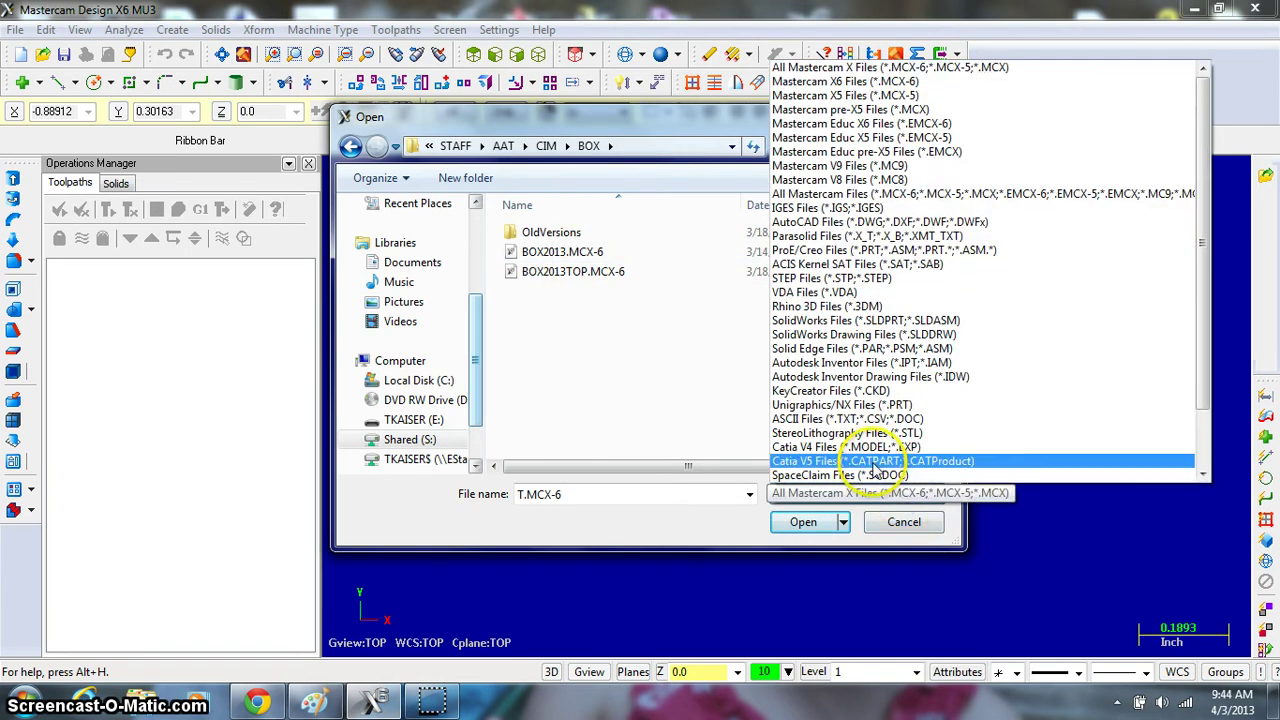
{"action": "left_click", "coordinate": [853, 363]}
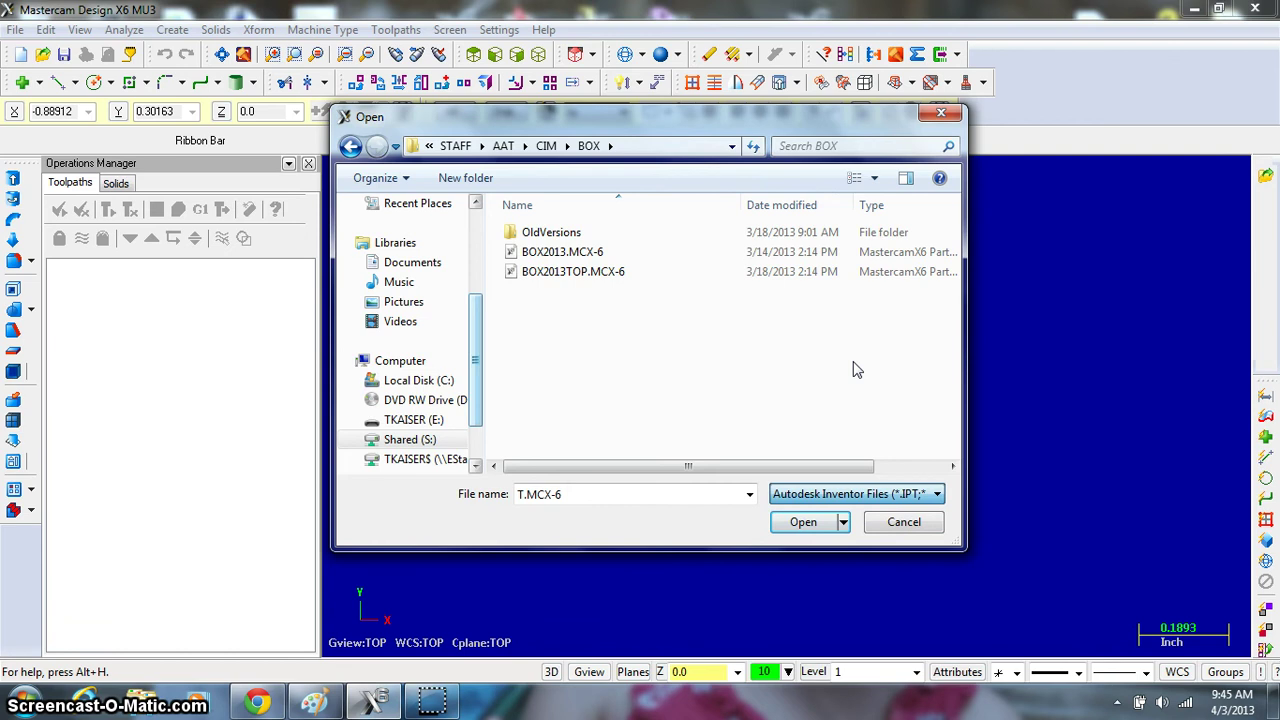
{"action": "left_click", "coordinate": [548, 252]}
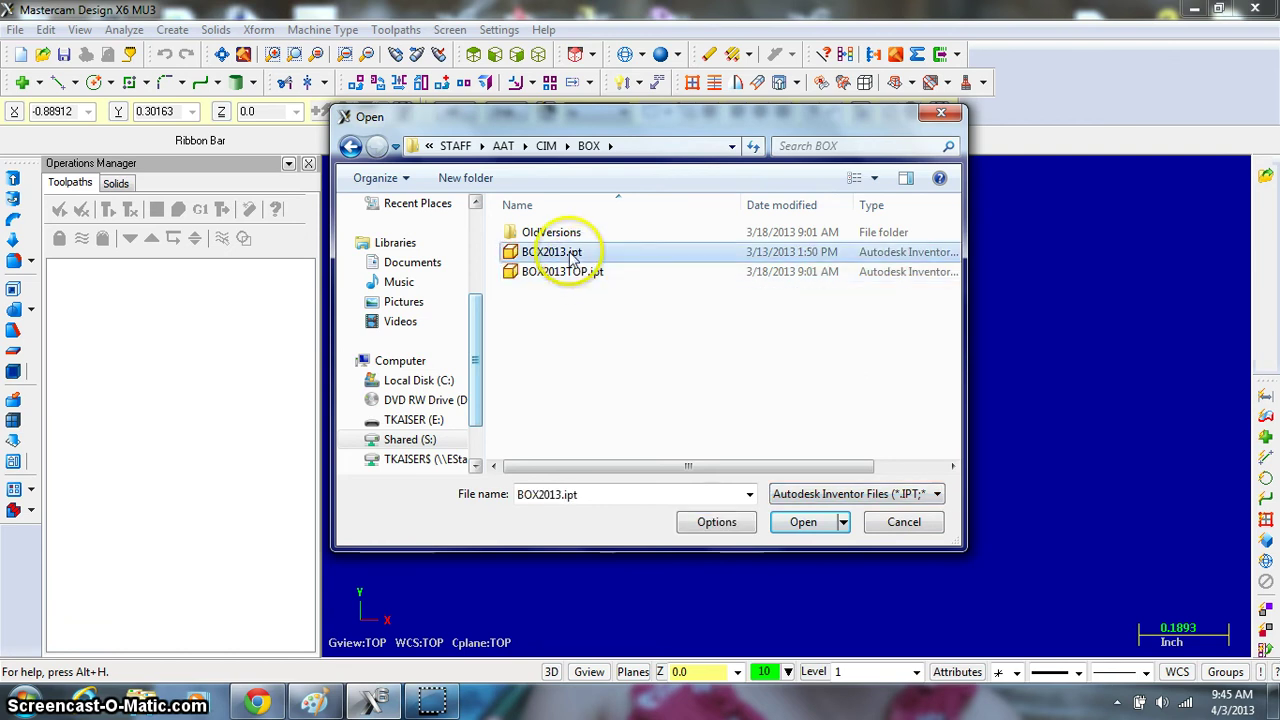
{"action": "left_click", "coordinate": [797, 522]}
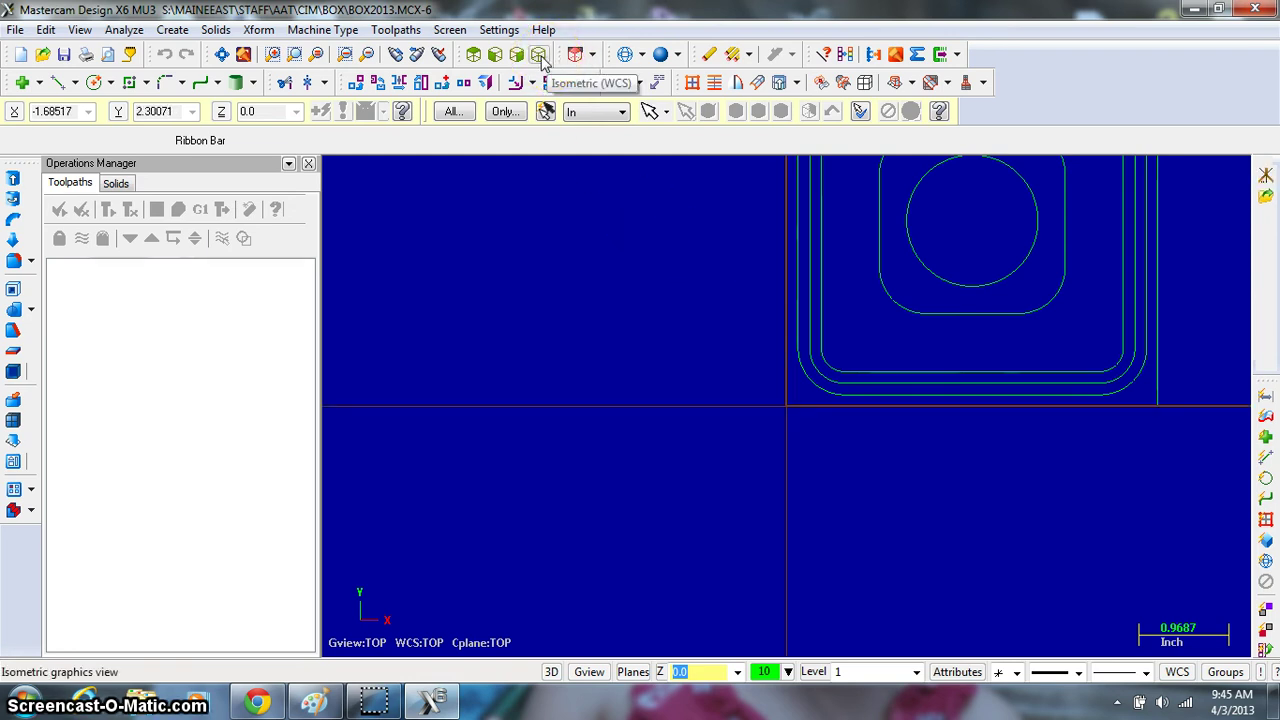
Show the part shaded in isometric view, fitted and slightly zoomed out, then list the Mill machines
{"action": "left_click", "coordinate": [538, 55]}
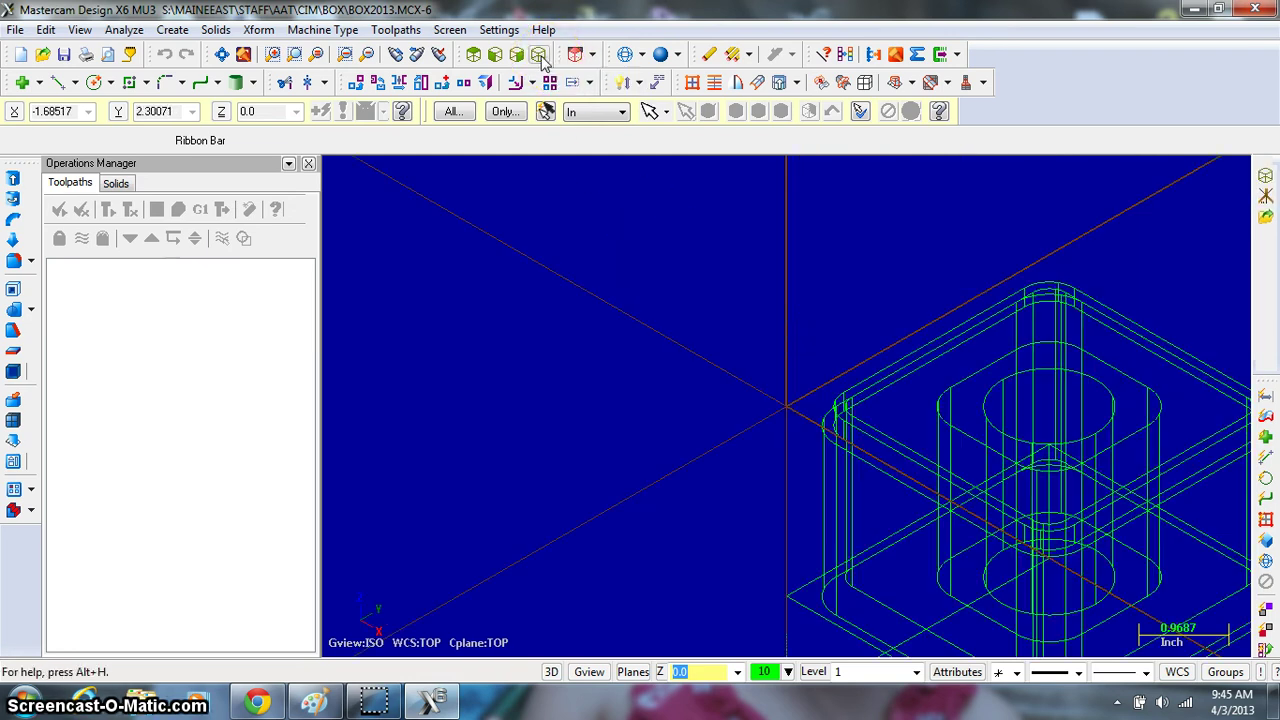
{"action": "left_click", "coordinate": [660, 55]}
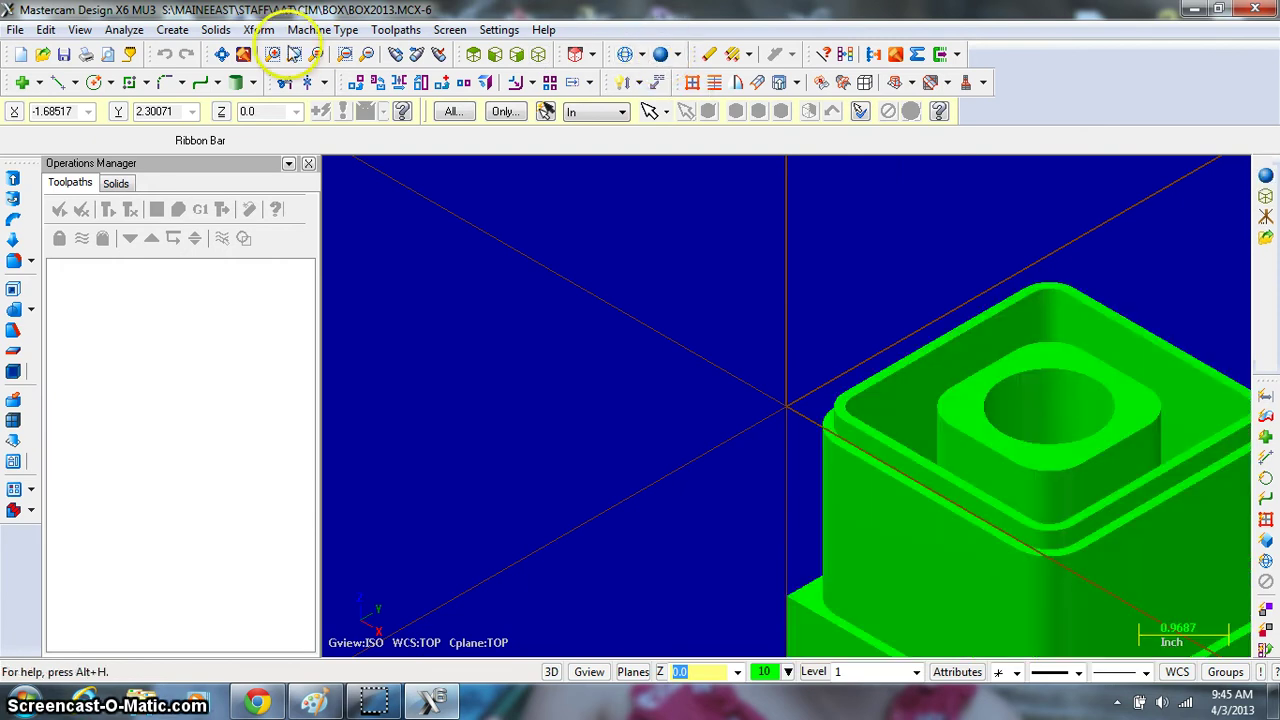
{"action": "left_click", "coordinate": [222, 55]}
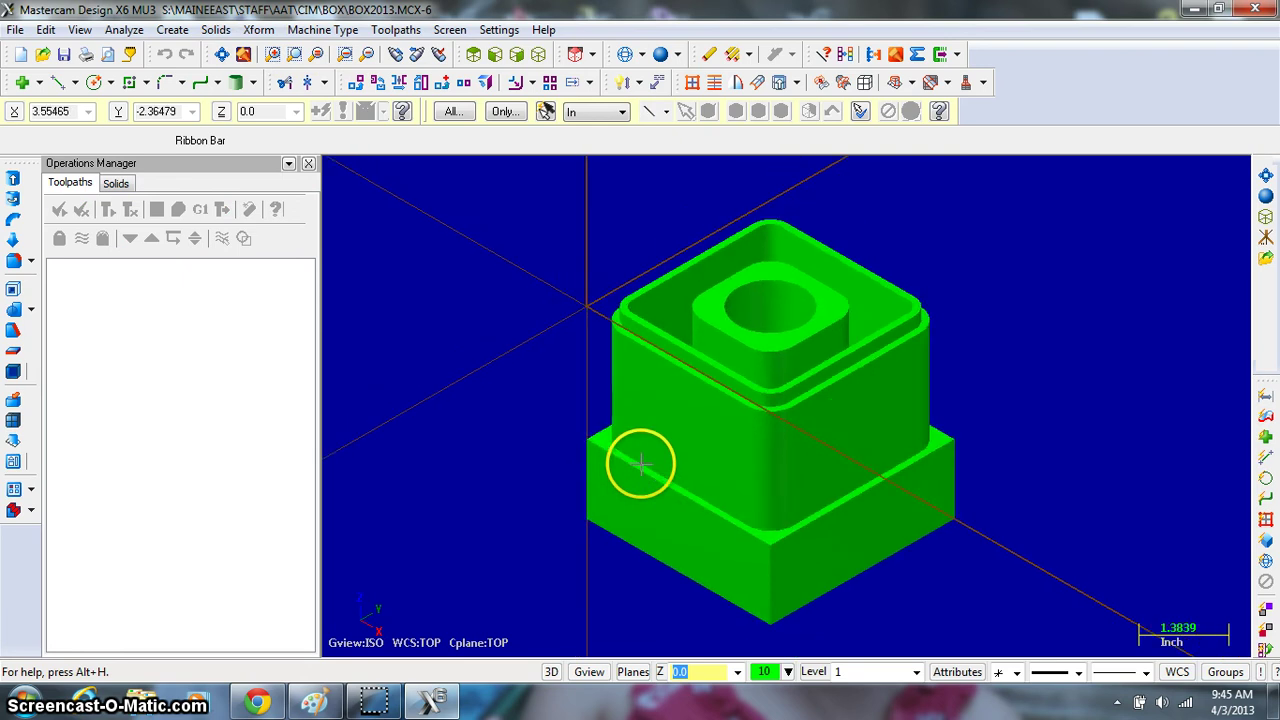
{"action": "scroll", "coordinate": [640, 463], "scroll_direction": "down", "scroll_amount": 2}
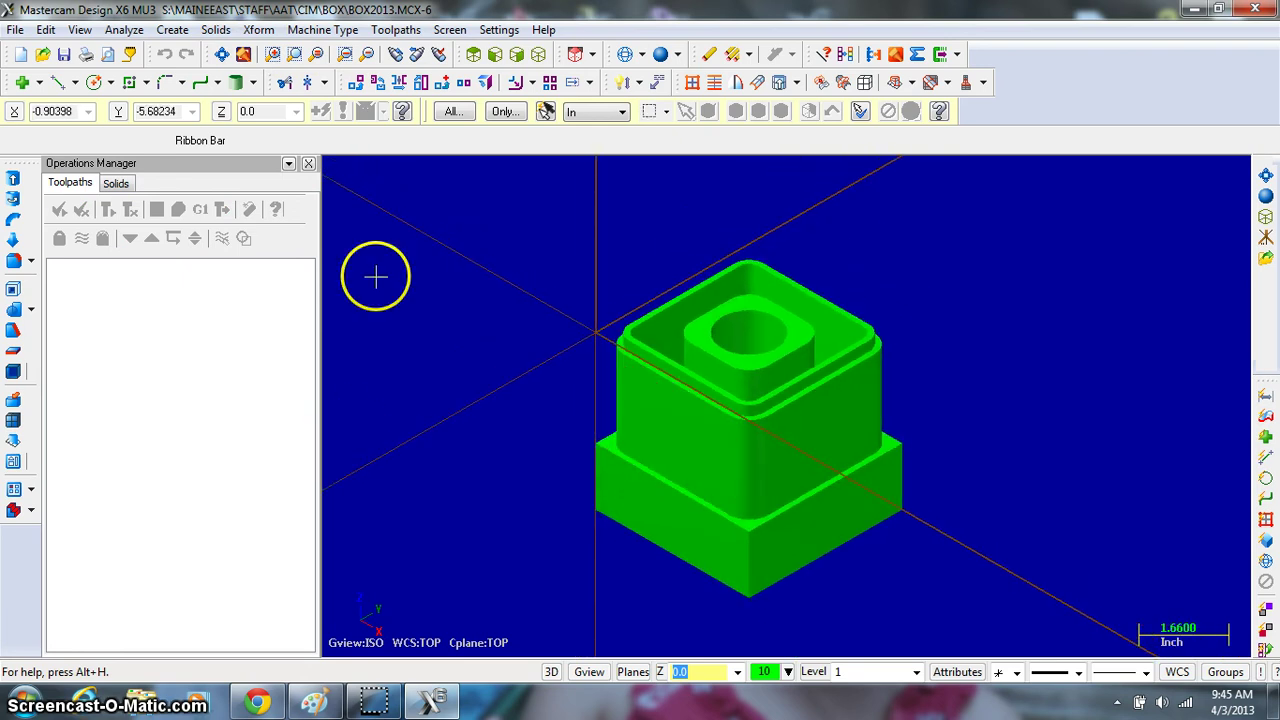
{"action": "left_click", "coordinate": [330, 30]}
{"action": "mouse_move", "coordinate": [330, 51]}
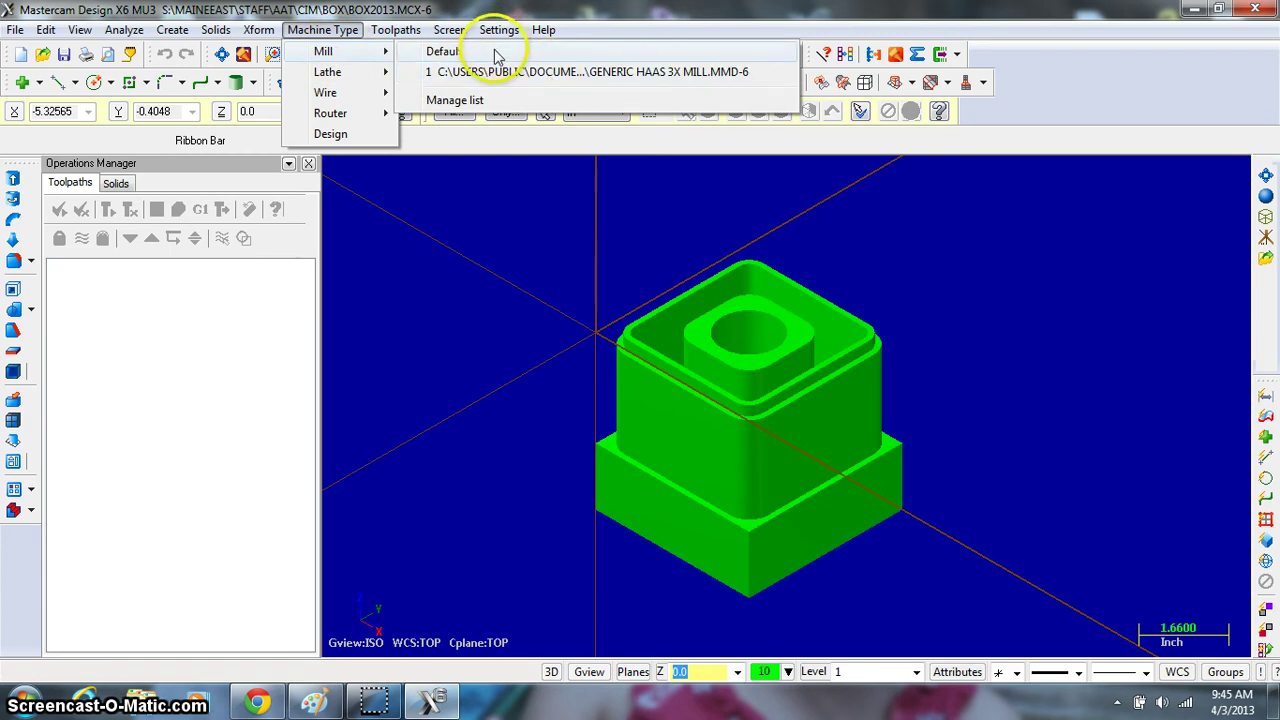
Add a Generic Haas 3X mill machine group and bring up its Tool Settings properties
{"action": "left_click", "coordinate": [630, 74]}
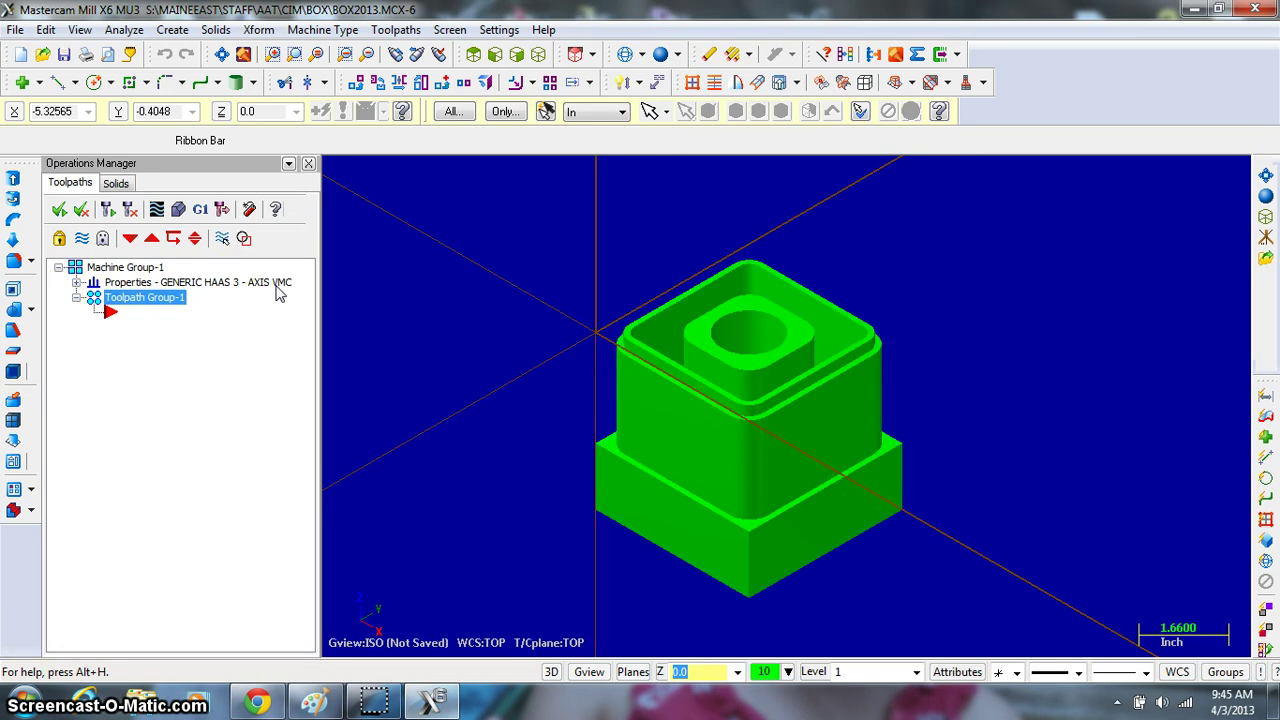
{"action": "left_click", "coordinate": [76, 298]}
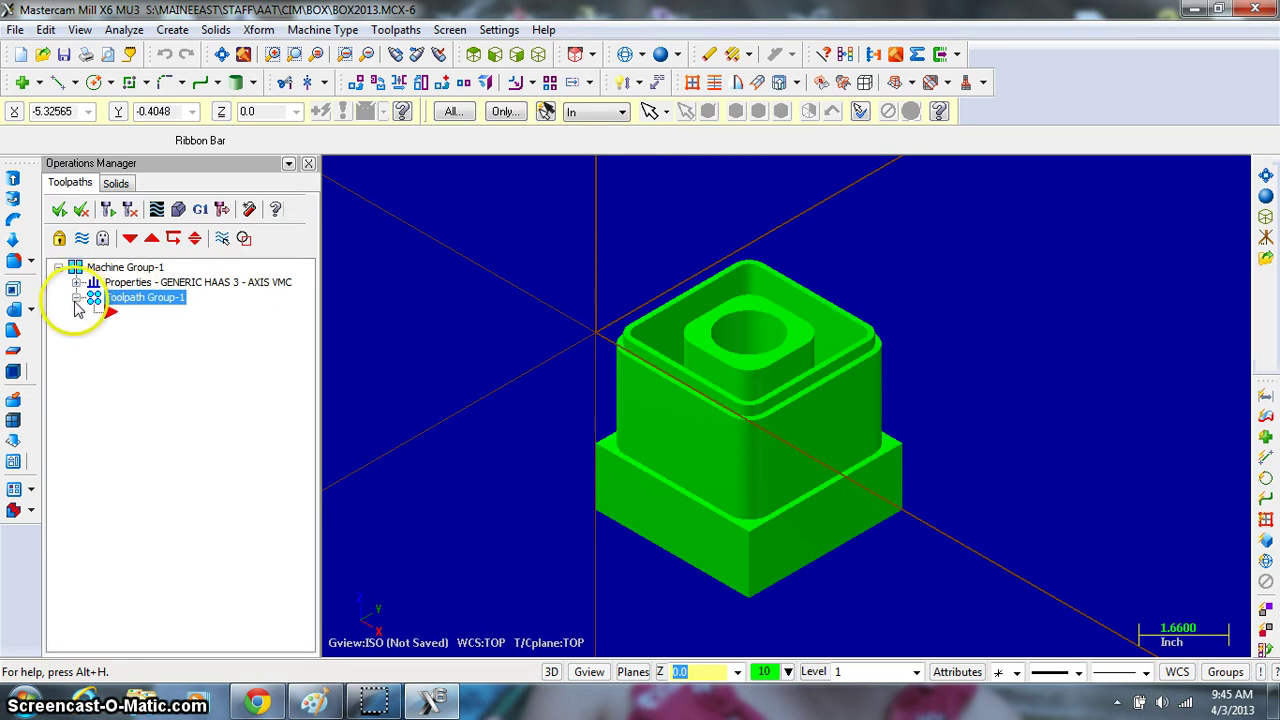
{"action": "left_click", "coordinate": [76, 282]}
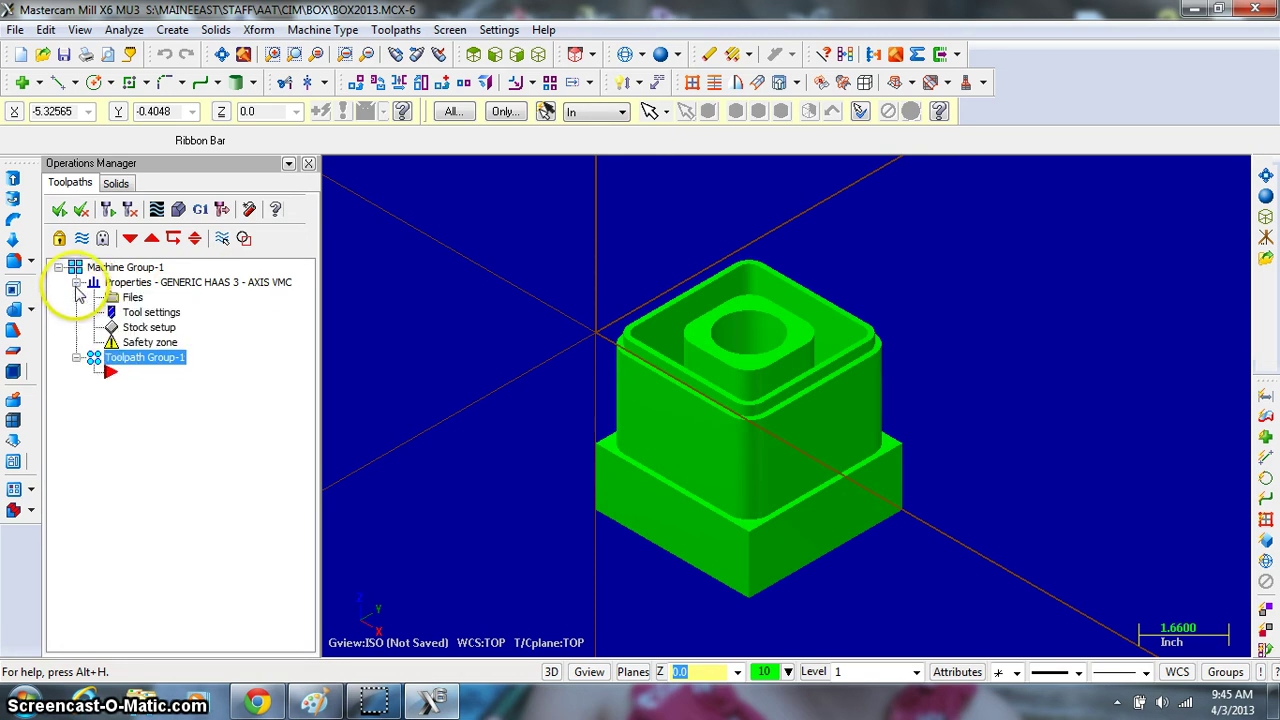
{"action": "left_click", "coordinate": [133, 303]}
{"action": "left_click", "coordinate": [143, 44]}
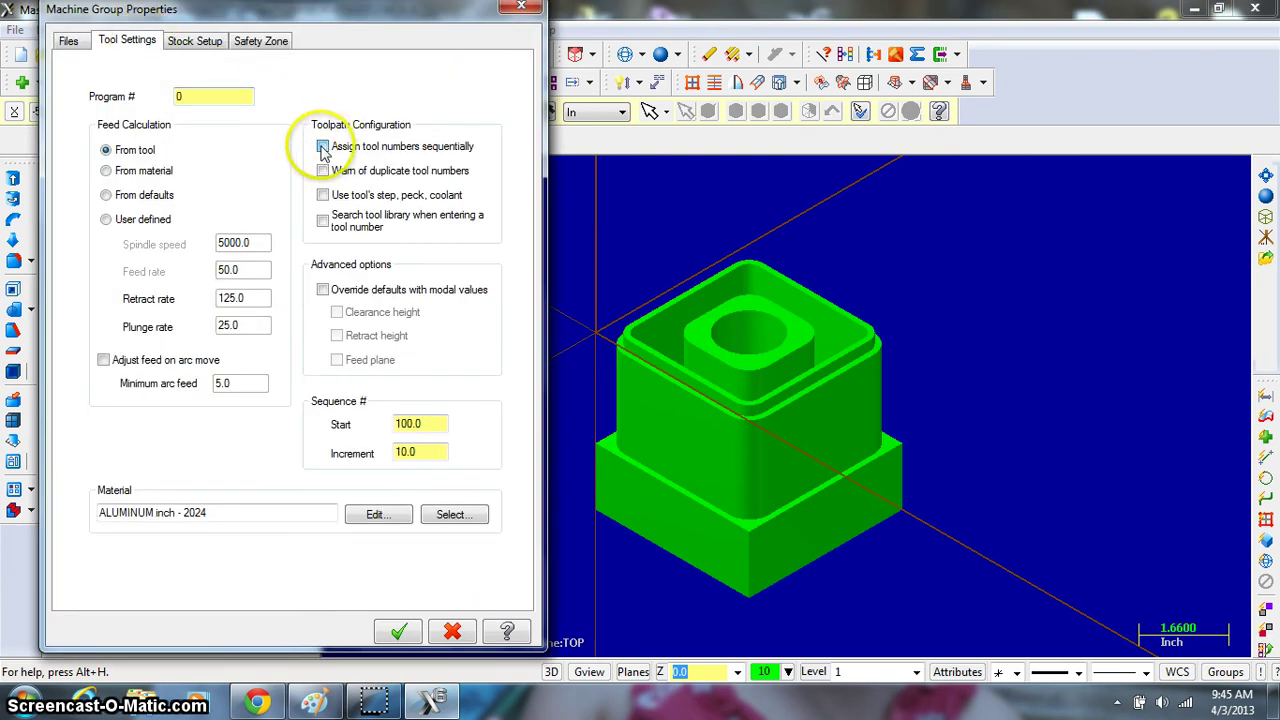
Turn on sequential tool numbering and duplicate tool number warnings, and review the current material
{"action": "left_click", "coordinate": [323, 148]}
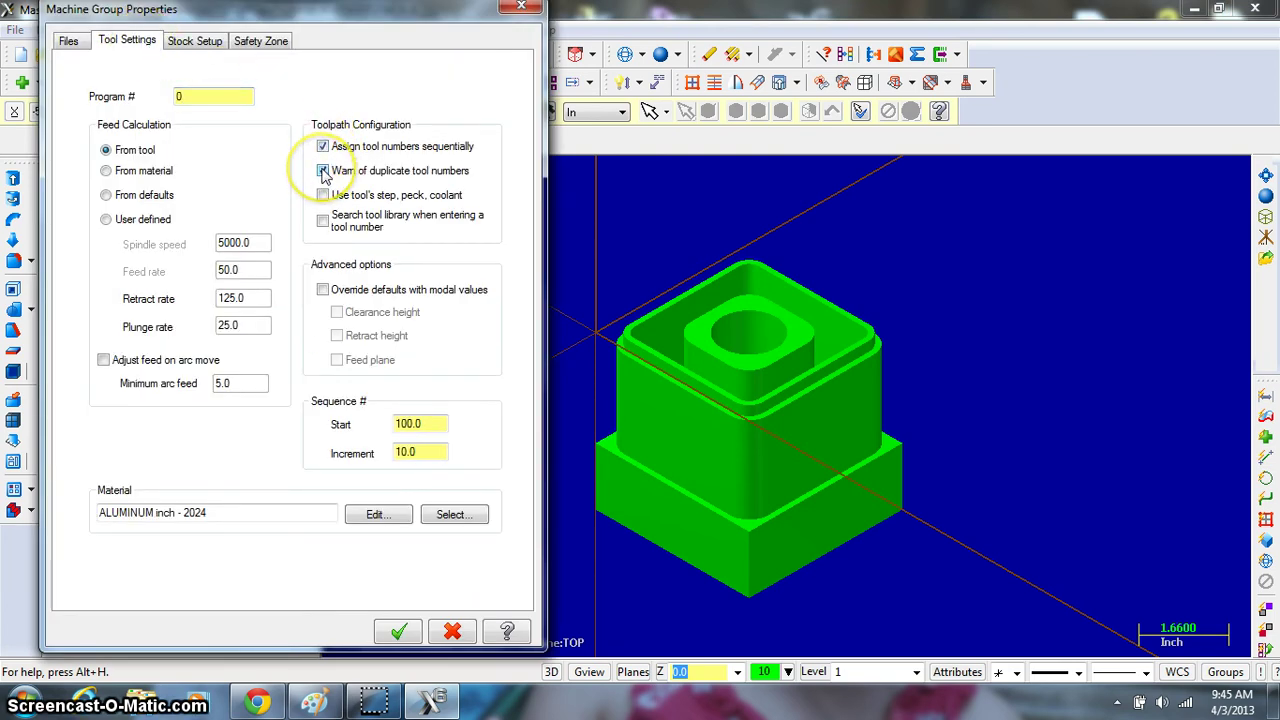
{"action": "left_click", "coordinate": [323, 171]}
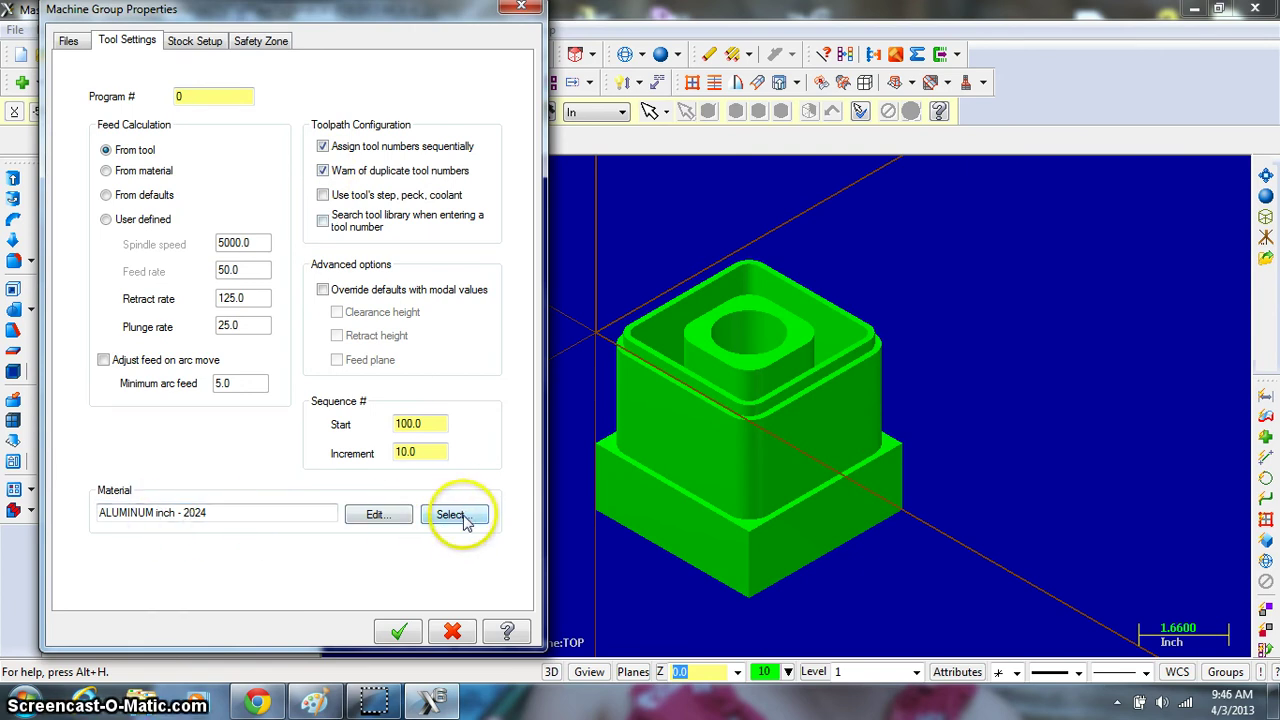
{"action": "left_click", "coordinate": [375, 514]}
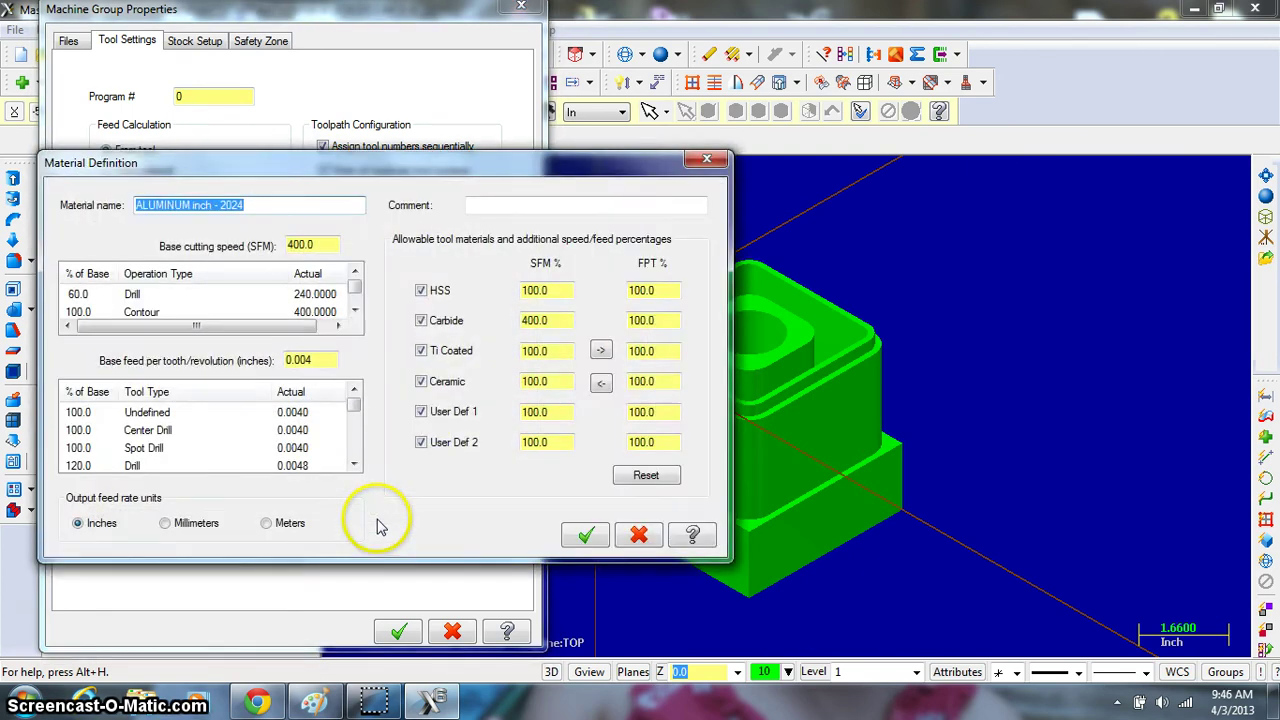
{"action": "left_click", "coordinate": [638, 535]}
Change the material to ALUMINUM inch - 6061 from the Mill library
{"action": "left_click", "coordinate": [460, 515]}
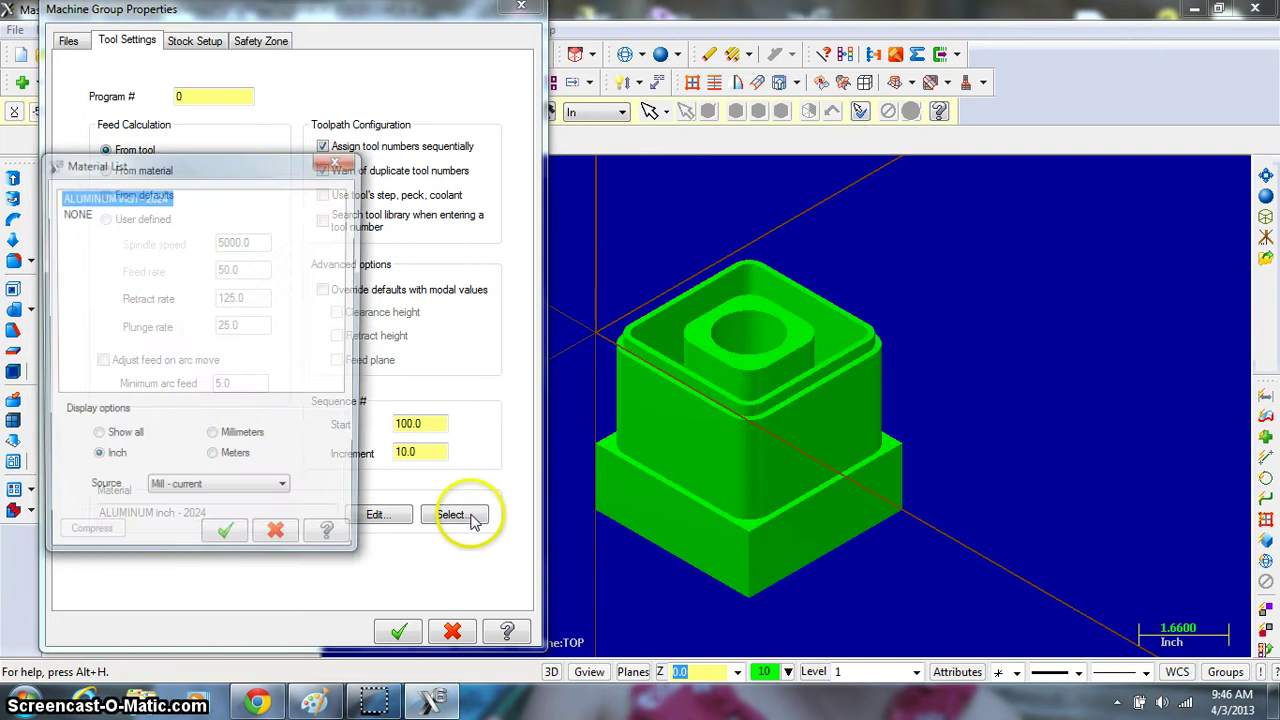
{"action": "left_click", "coordinate": [198, 492]}
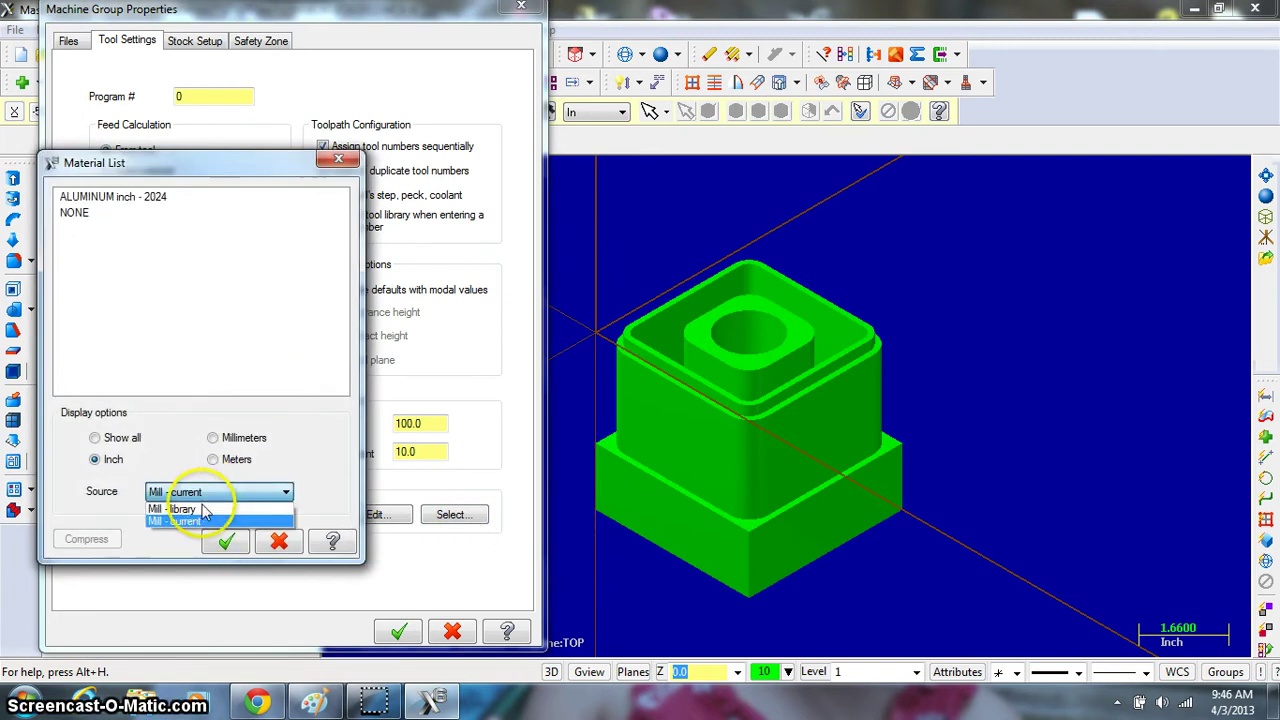
{"action": "left_click", "coordinate": [186, 510]}
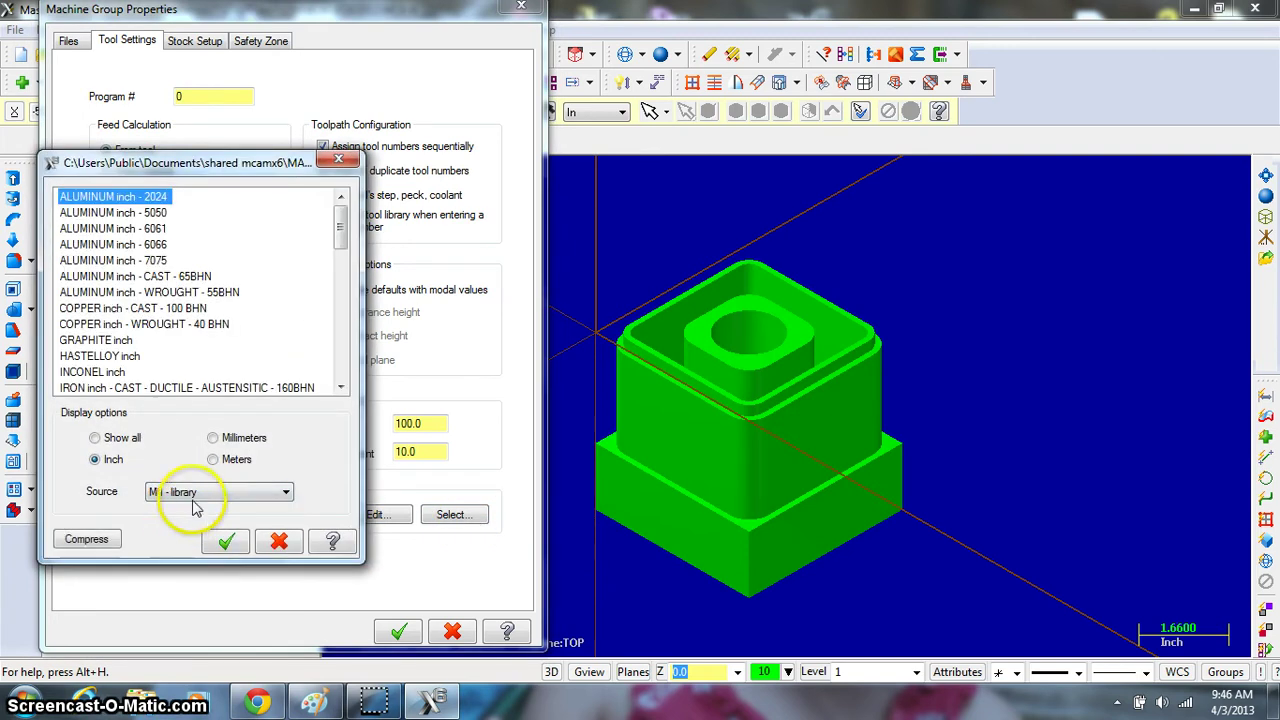
{"action": "left_click", "coordinate": [158, 229]}
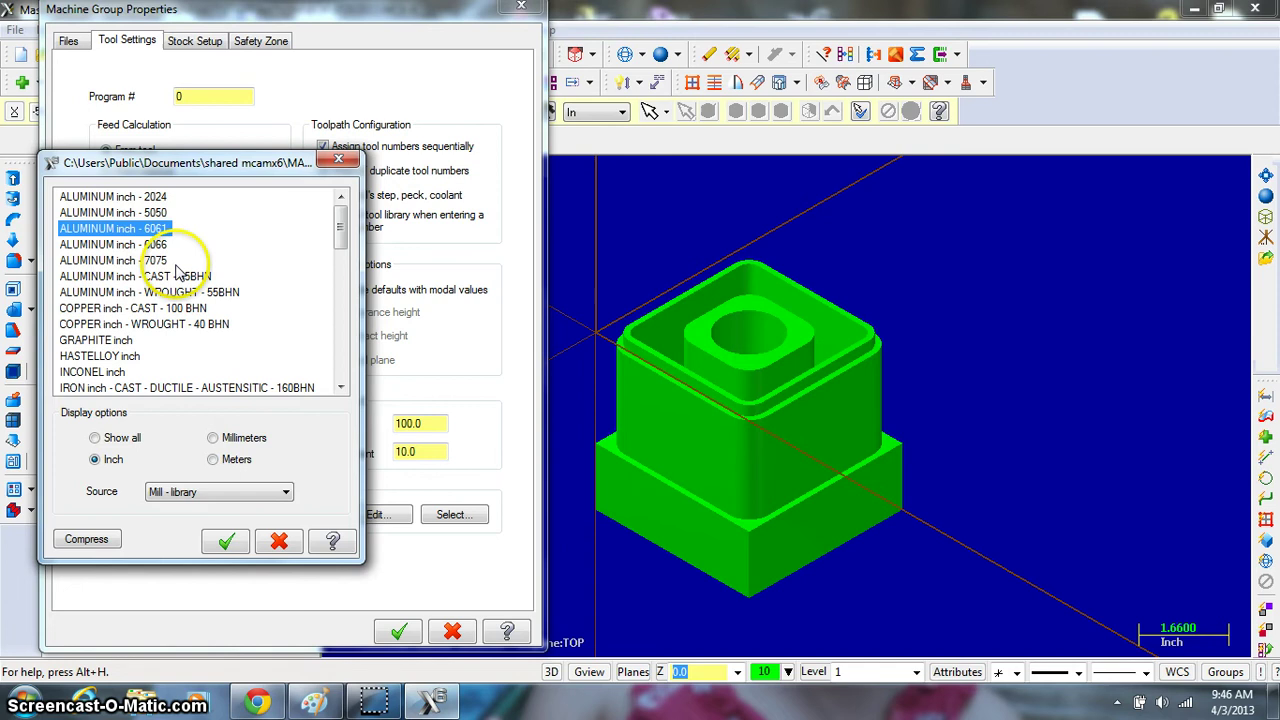
{"action": "left_click", "coordinate": [226, 541]}
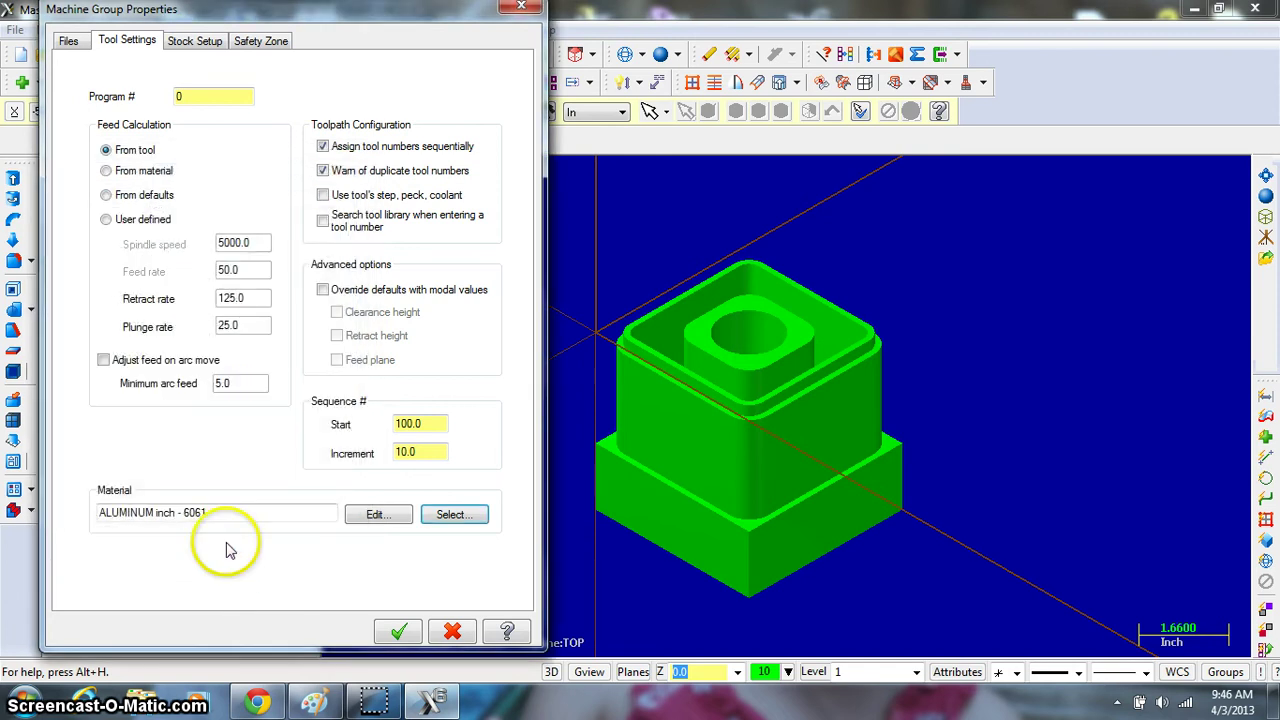
Define a displayed 4.0 x 4.0 x 4.0 stock from all solids with a corner origin
{"action": "left_click", "coordinate": [200, 40]}
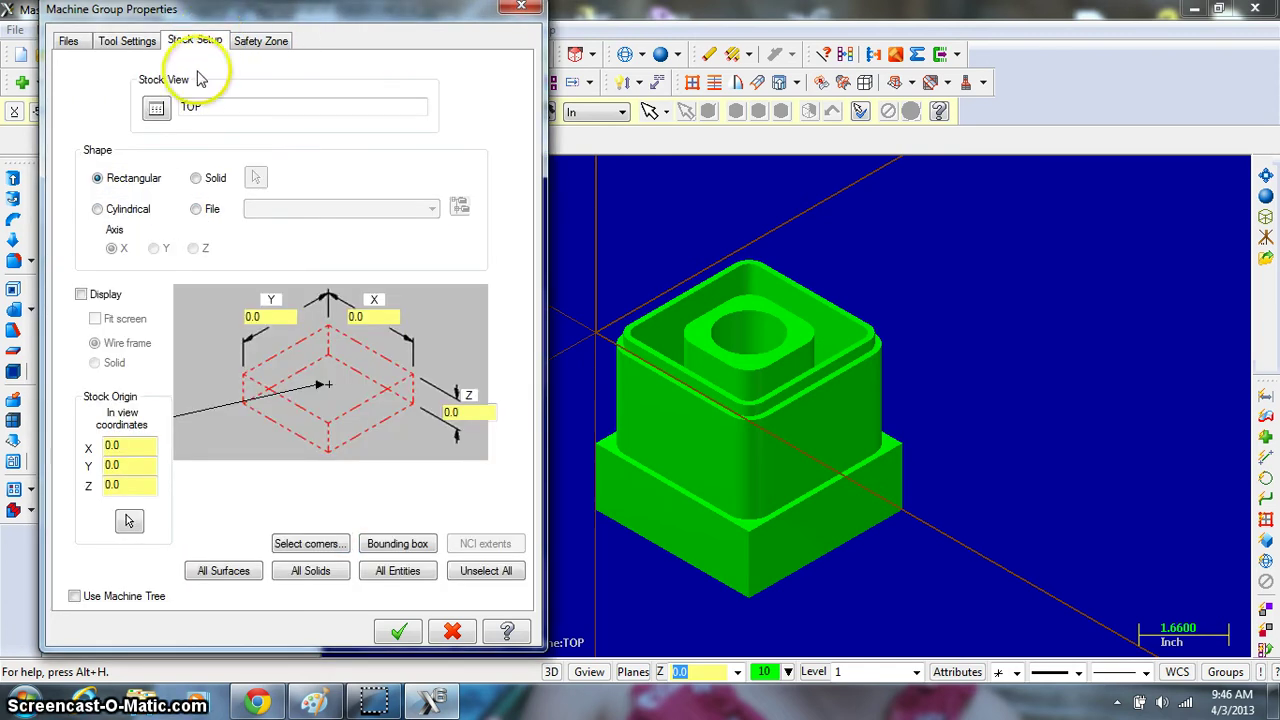
{"action": "left_click", "coordinate": [81, 295]}
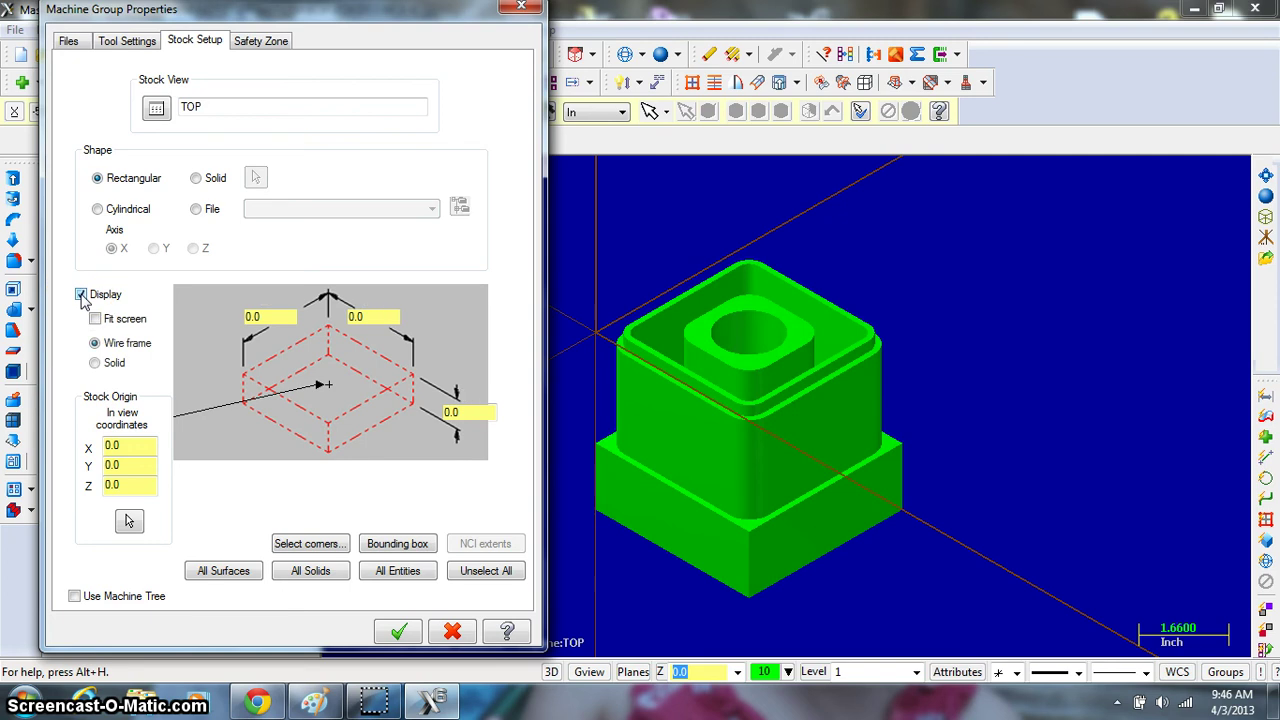
{"action": "type", "text": "4.0"}
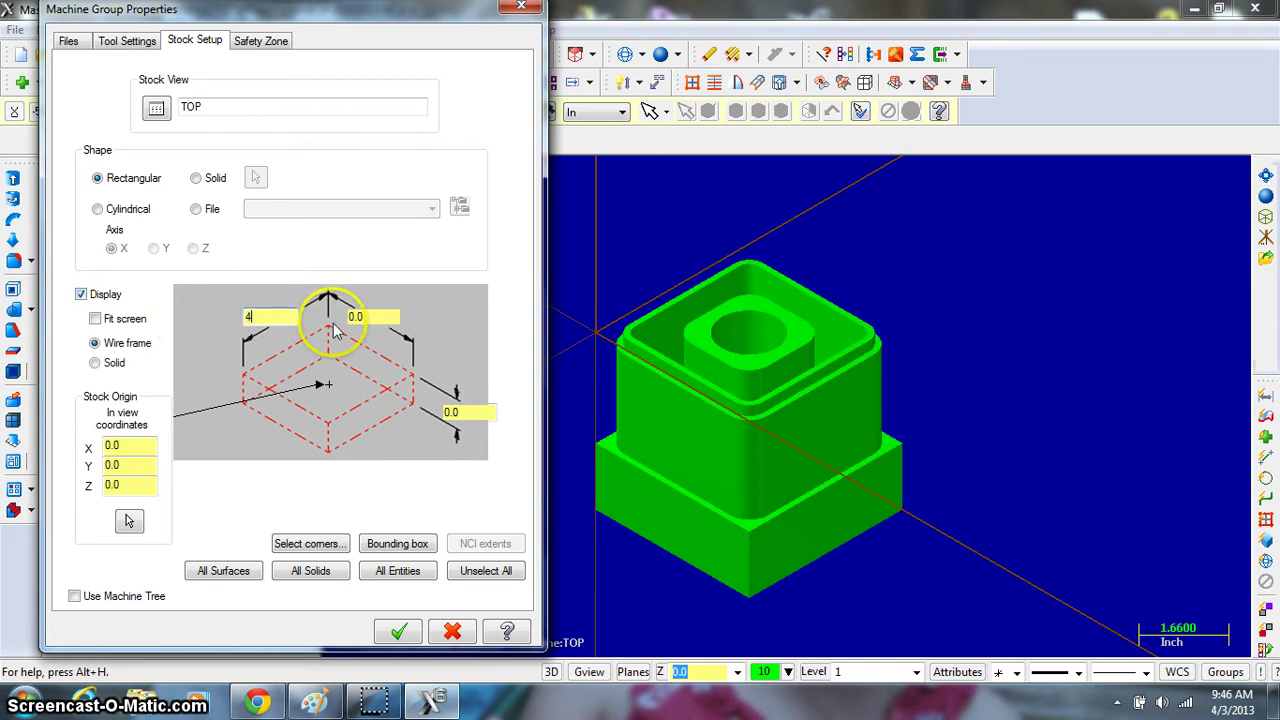
{"action": "left_click", "coordinate": [362, 316]}
{"action": "type", "text": "4"}
{"action": "left_click", "coordinate": [461, 411]}
{"action": "type", "text": "4"}
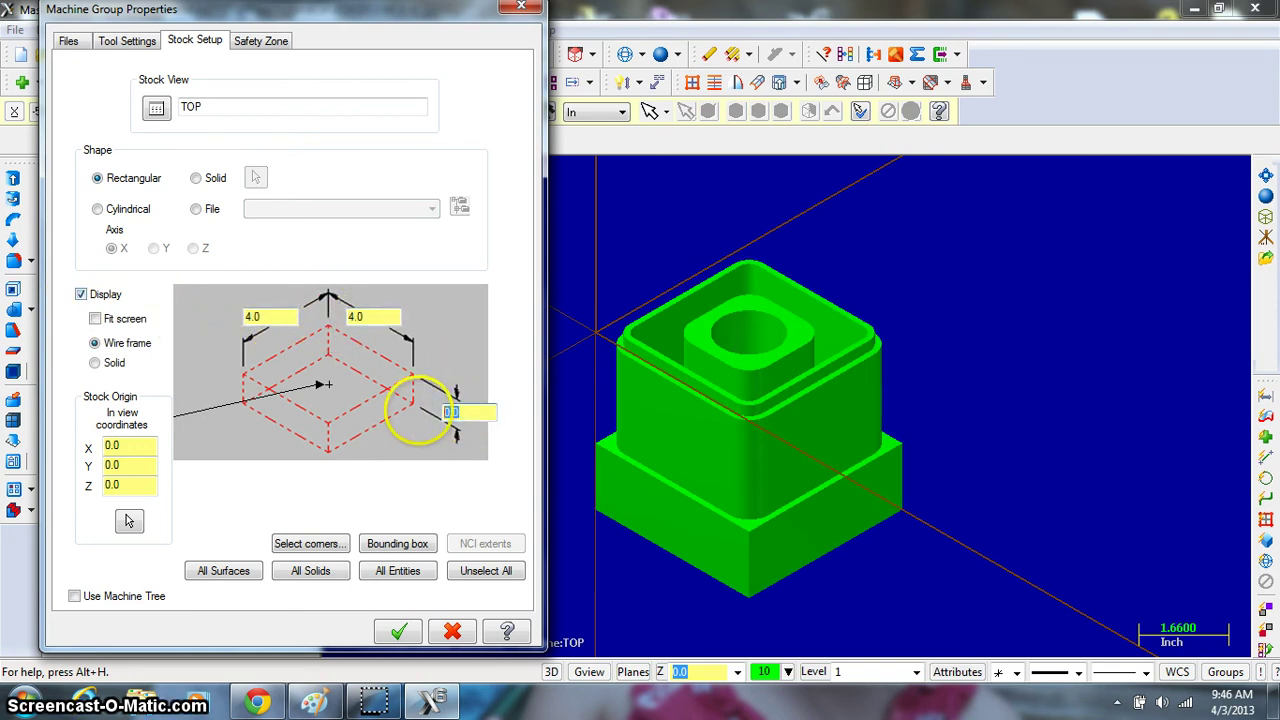
{"action": "left_click", "coordinate": [248, 380]}
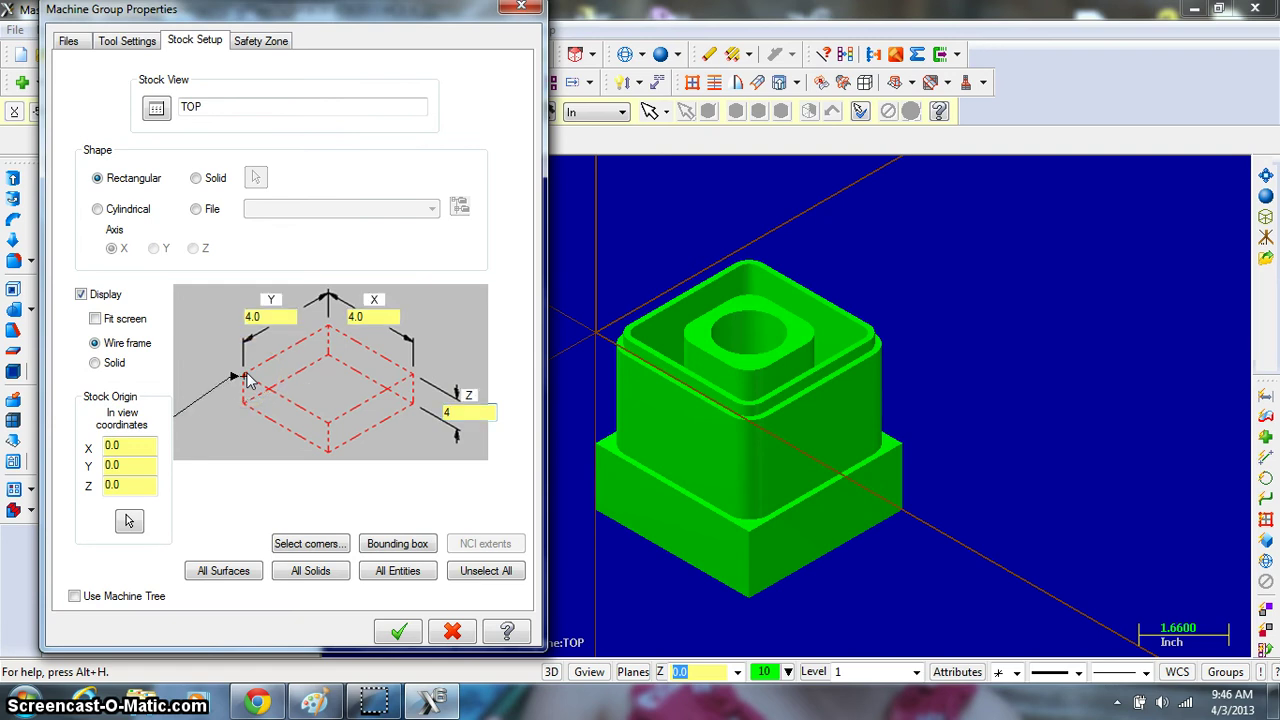
{"action": "left_click", "coordinate": [313, 578]}
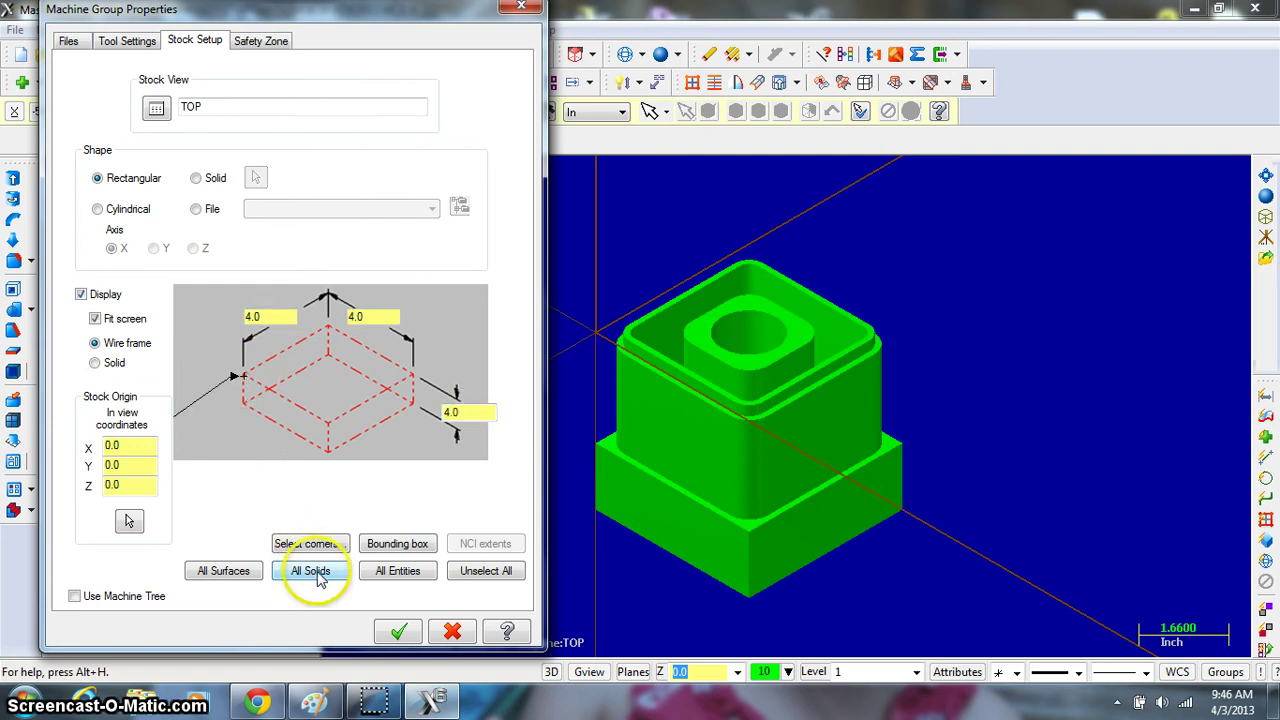
{"action": "left_click", "coordinate": [396, 630]}
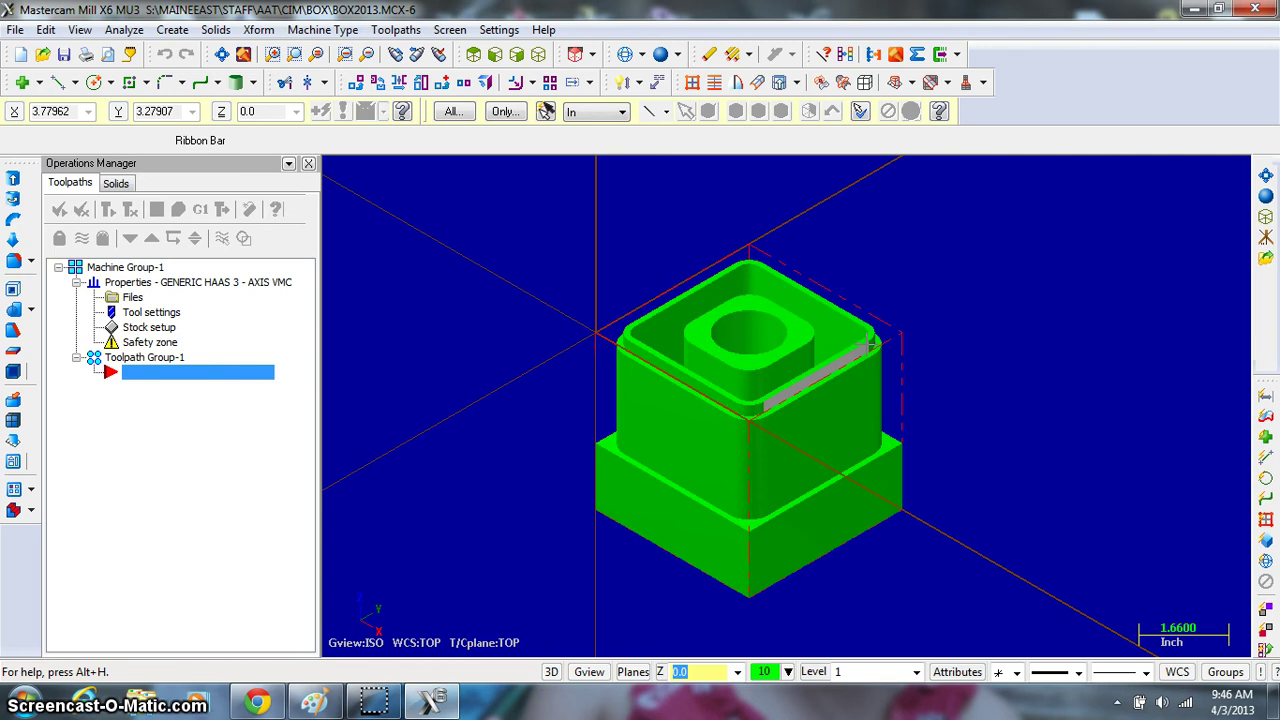
Start a contour toolpath with the NC file name BOX2013A
{"action": "left_click", "coordinate": [398, 30]}
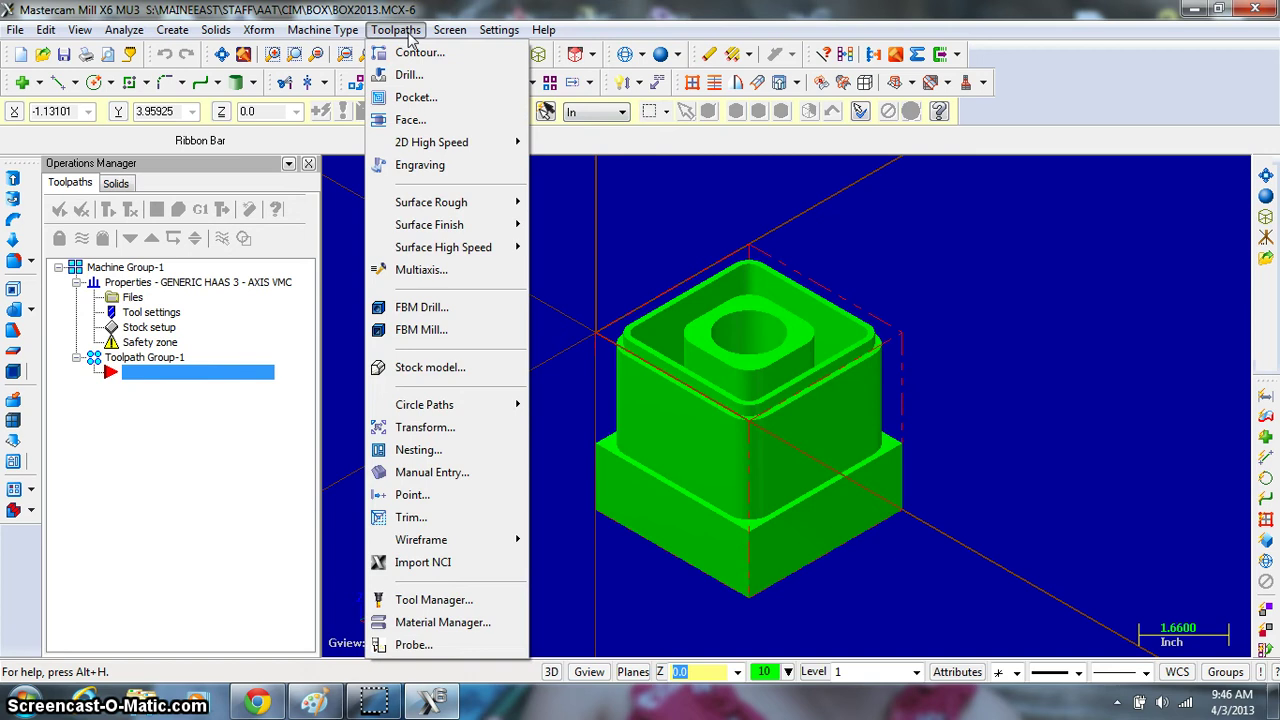
{"action": "left_click", "coordinate": [421, 51]}
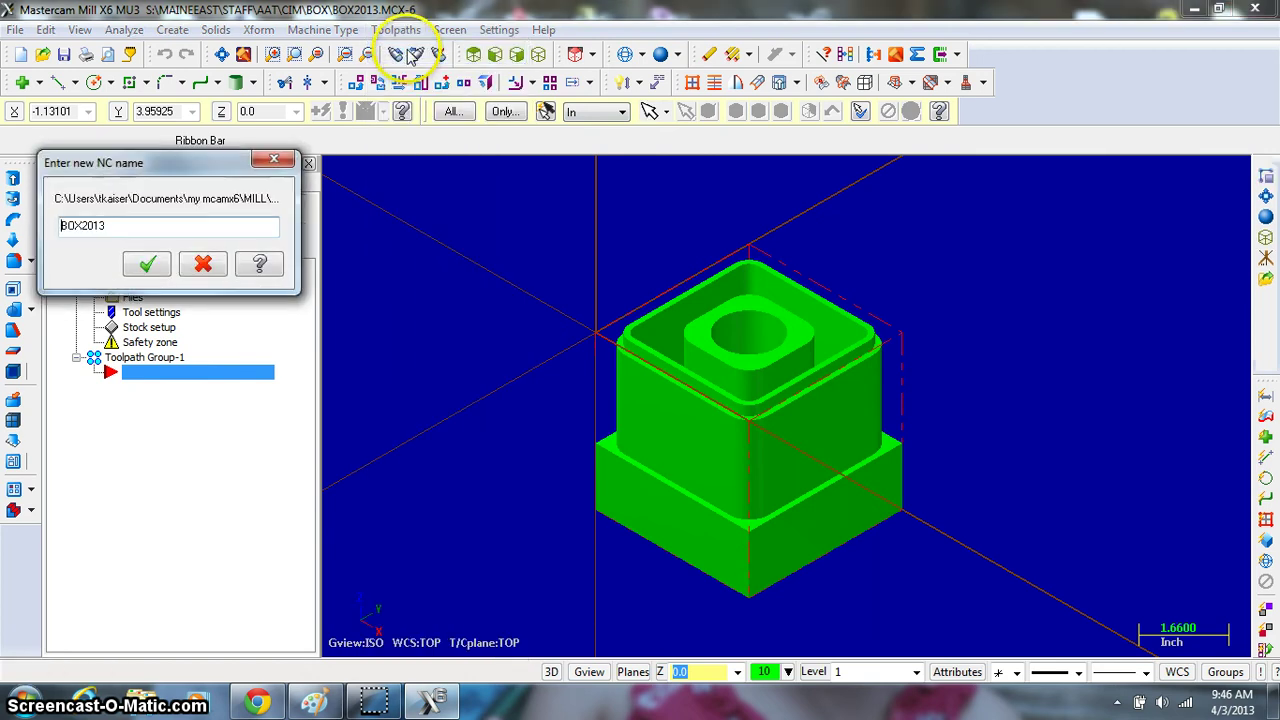
{"action": "left_click", "coordinate": [126, 227]}
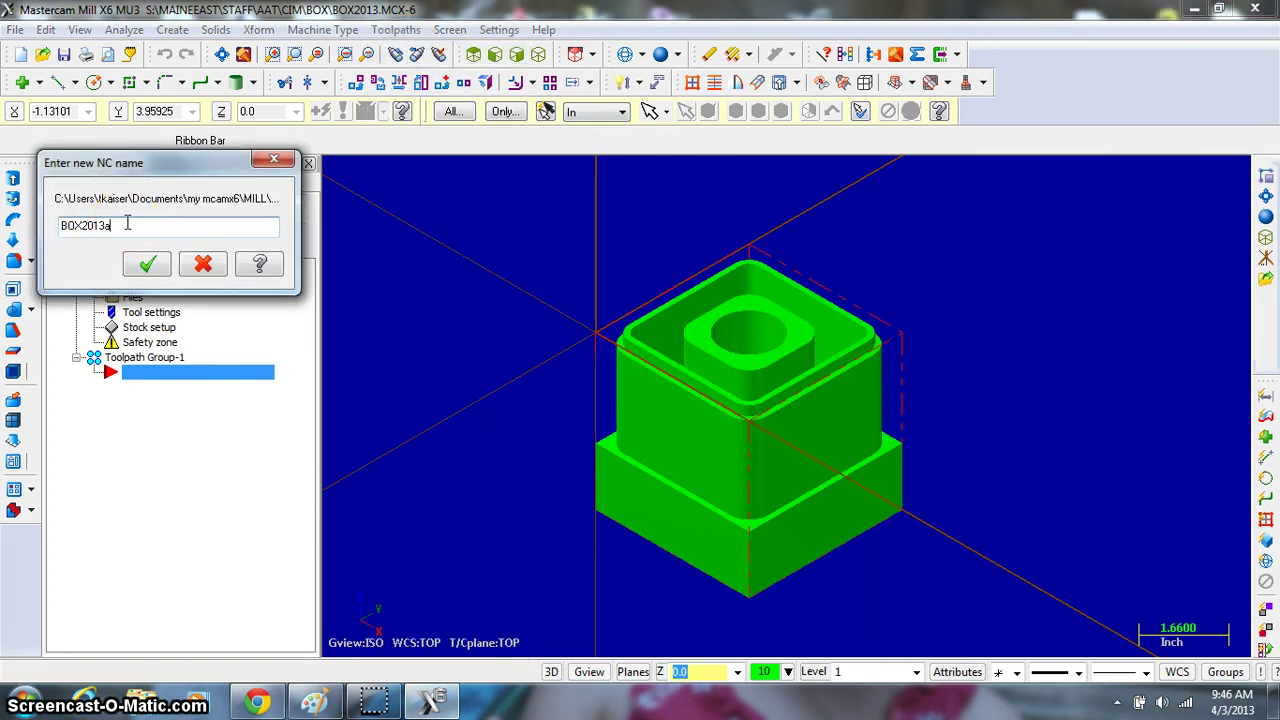
{"action": "left_click", "coordinate": [147, 263]}
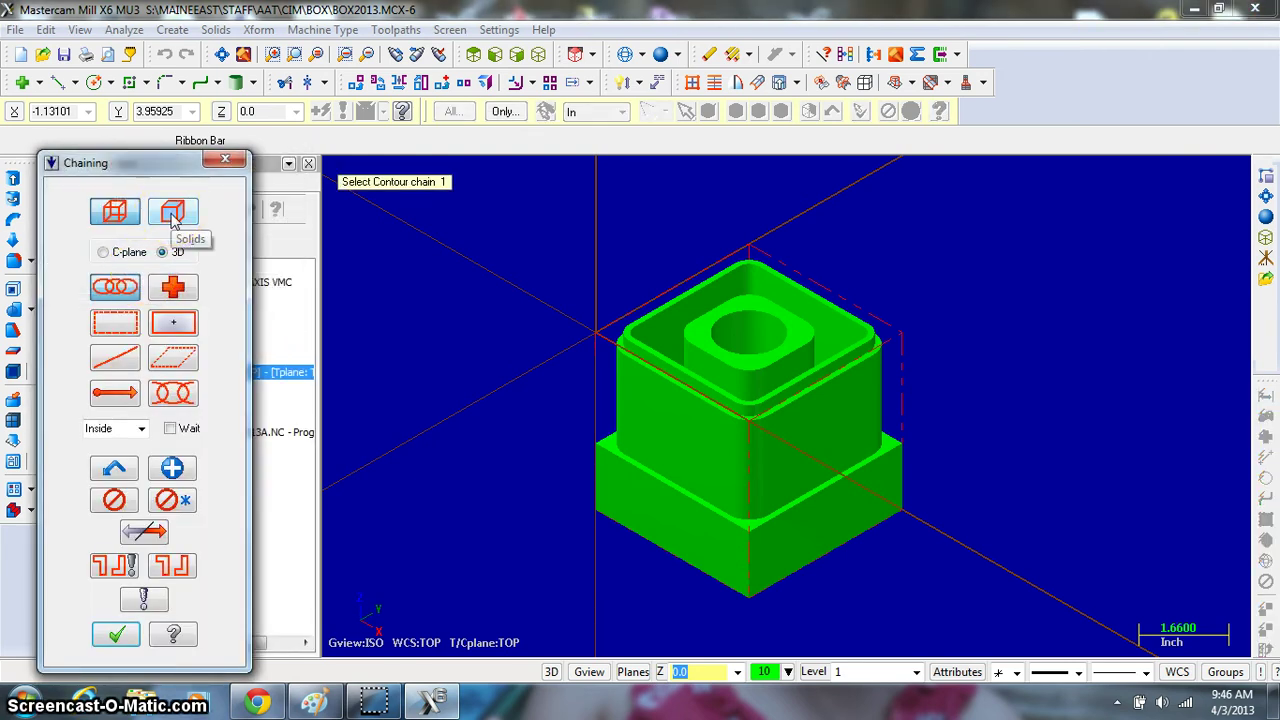
Chain the box's outer side edge as a solid loop, adjusting the reference face
{"action": "left_click", "coordinate": [173, 212]}
{"action": "left_click", "coordinate": [174, 292]}
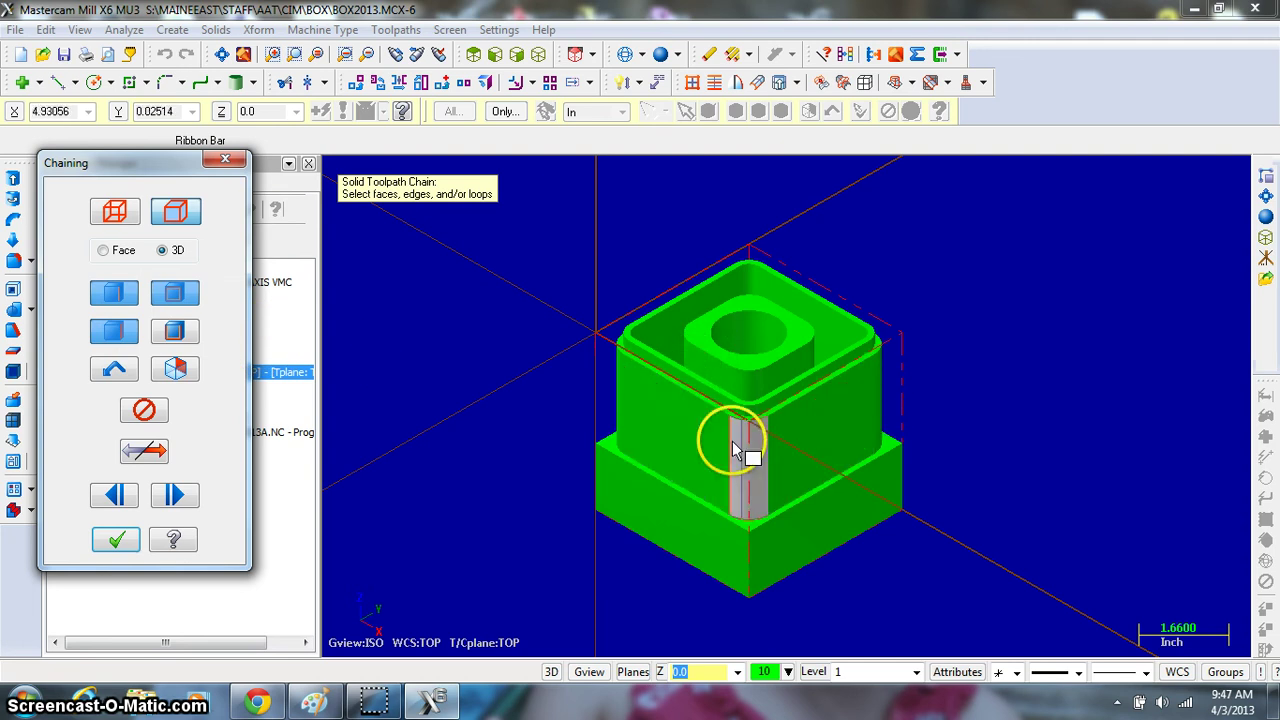
{"action": "scroll", "coordinate": [683, 383], "scroll_direction": "up", "scroll_amount": 5}
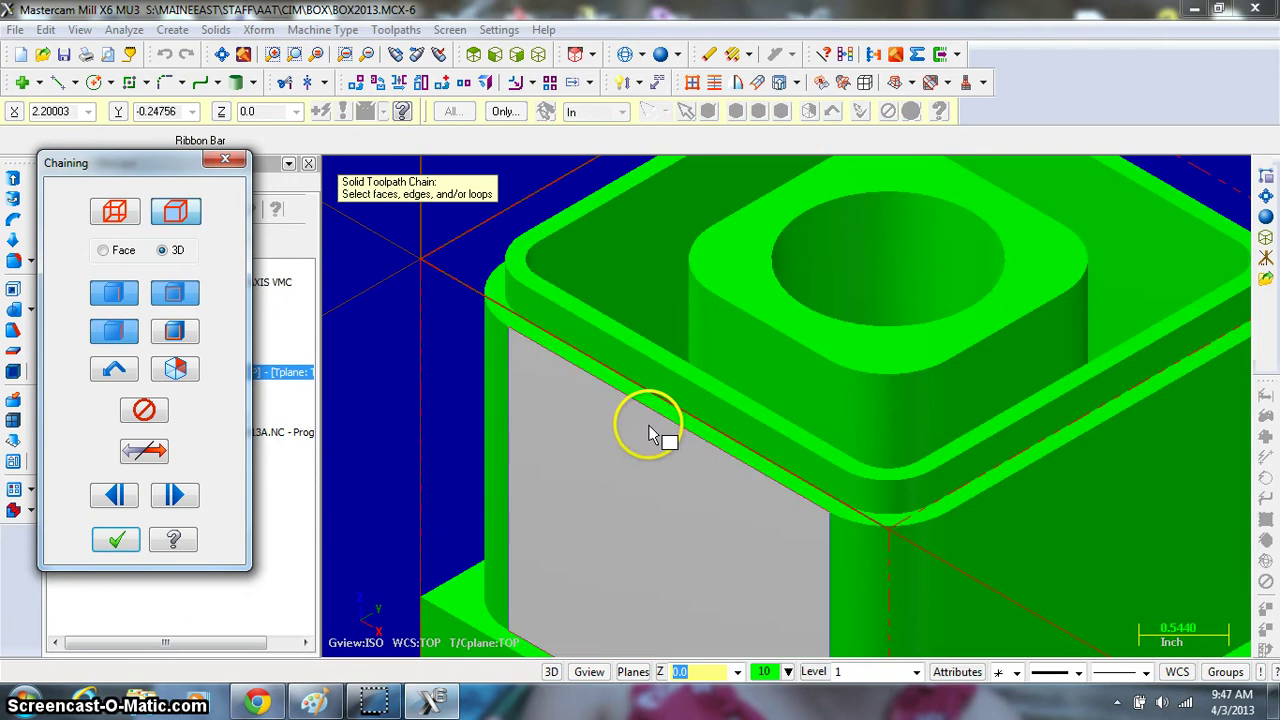
{"action": "left_click", "coordinate": [651, 412]}
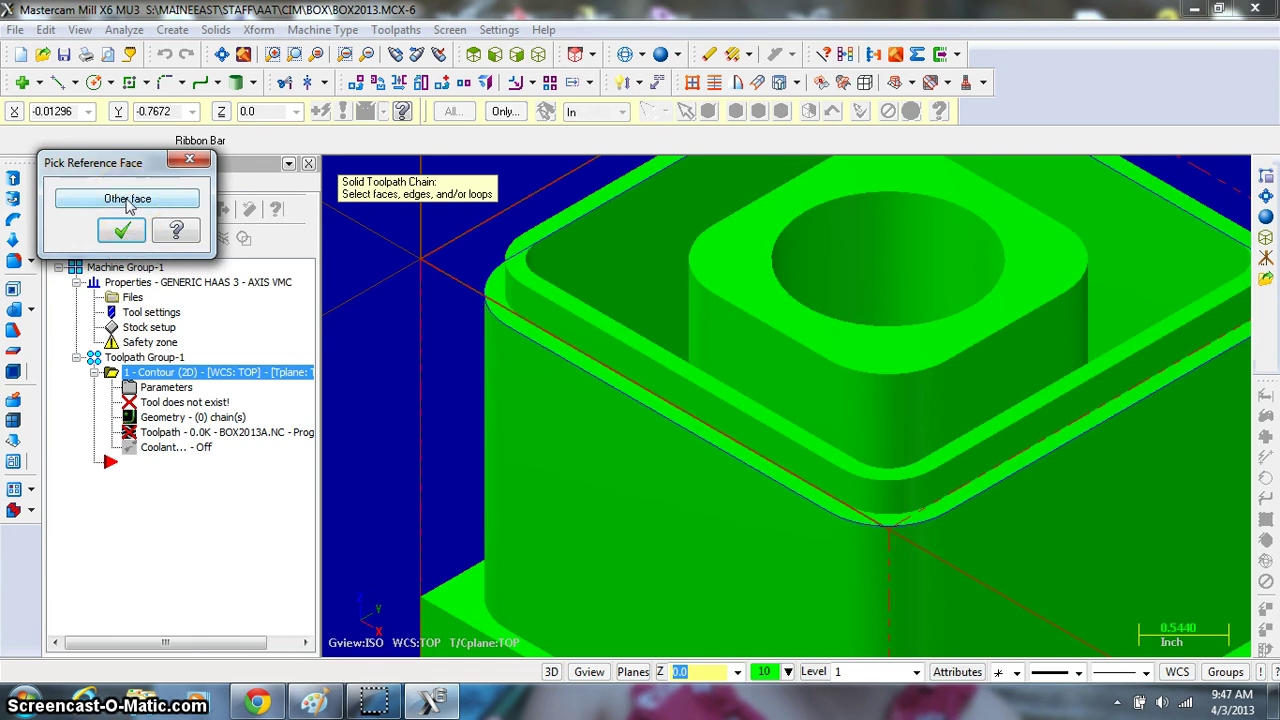
{"action": "left_click", "coordinate": [127, 200]}
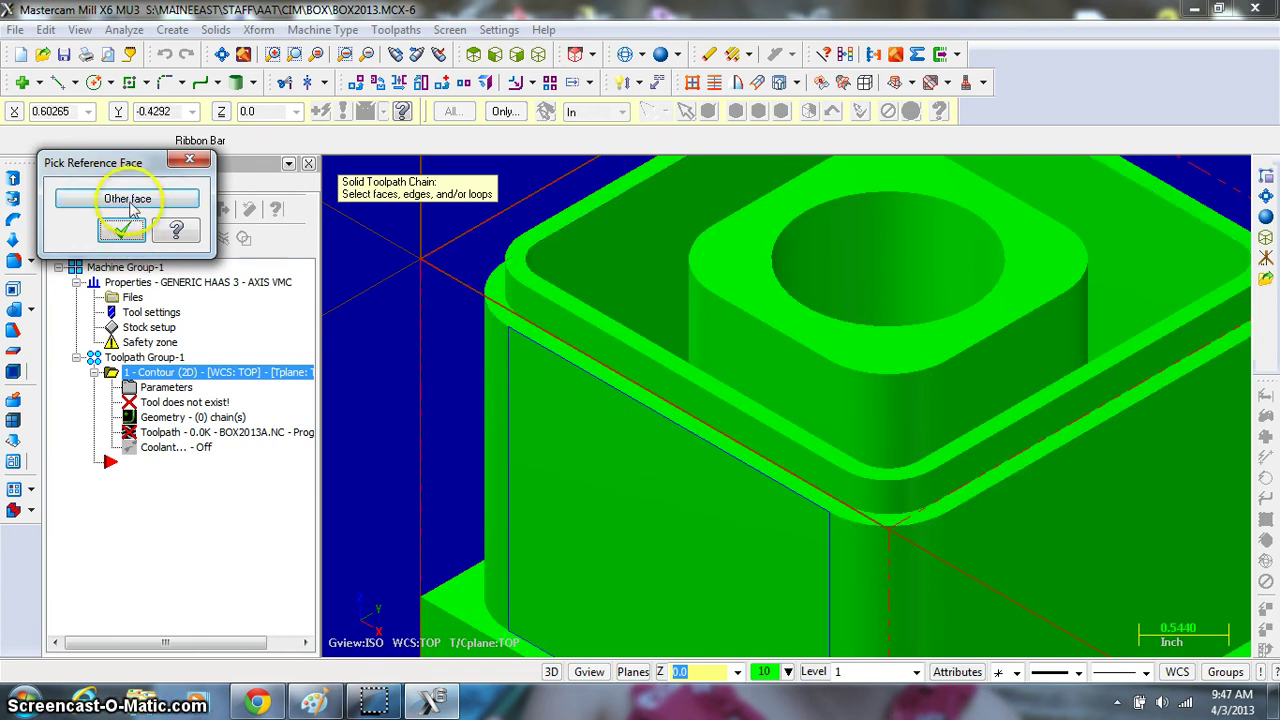
{"action": "left_click", "coordinate": [140, 200]}
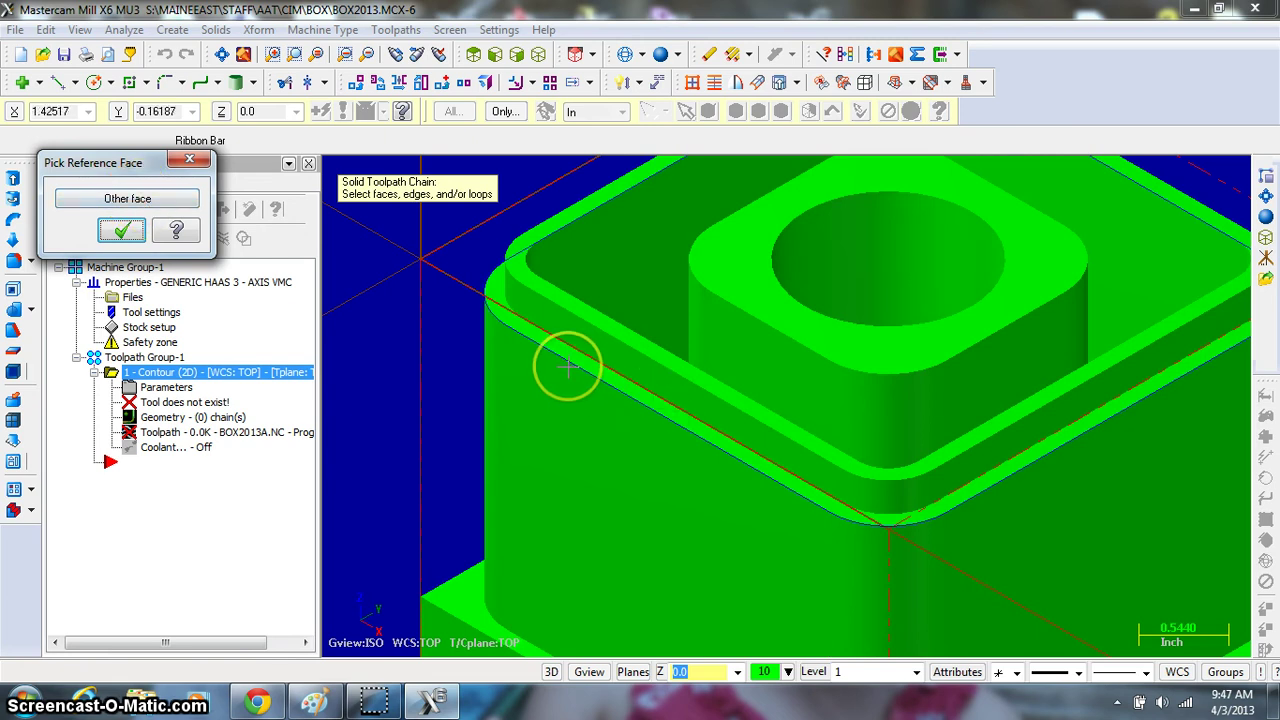
{"action": "left_click", "coordinate": [124, 232]}
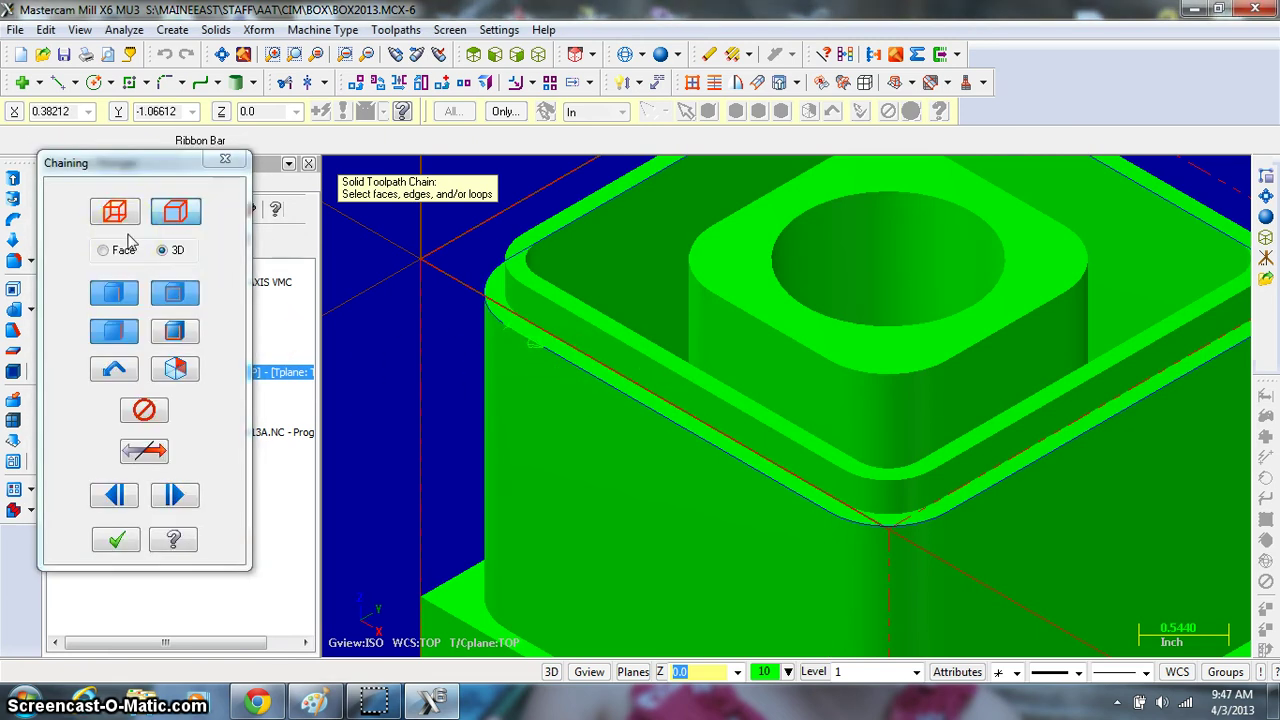
{"action": "left_click", "coordinate": [116, 540]}
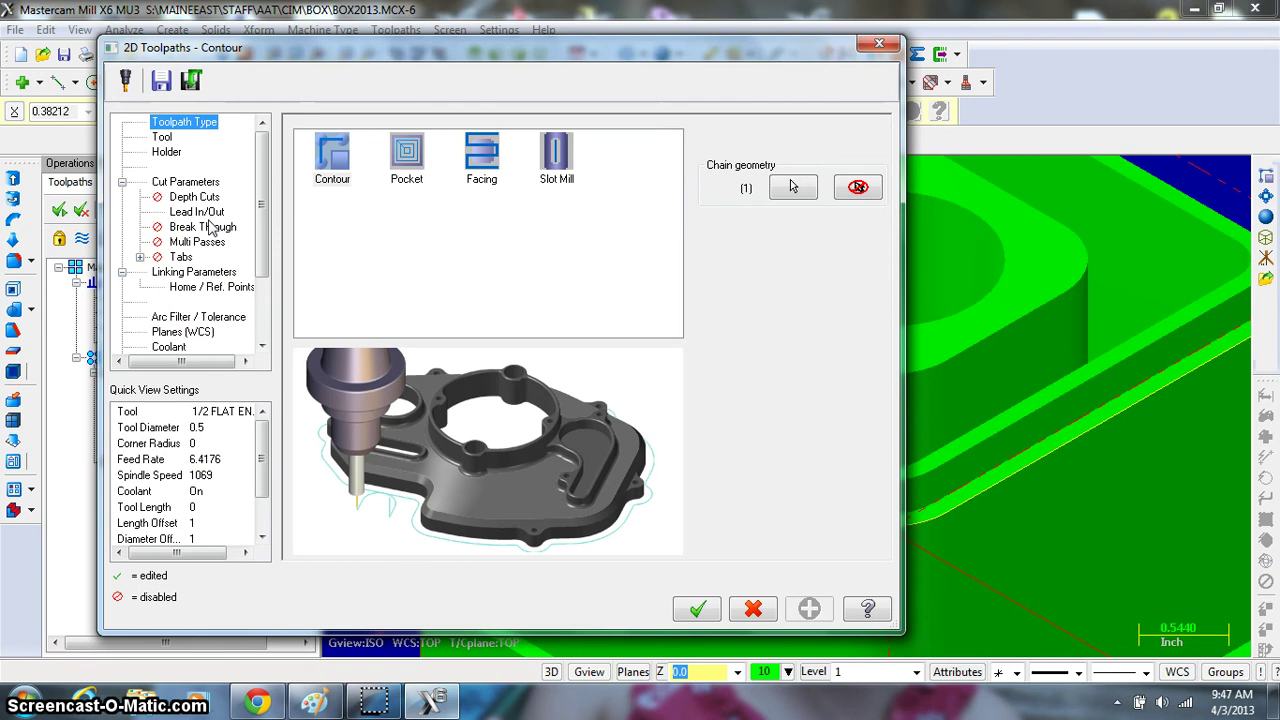
Select Contour as the toolpath type
{"action": "left_click", "coordinate": [173, 124]}
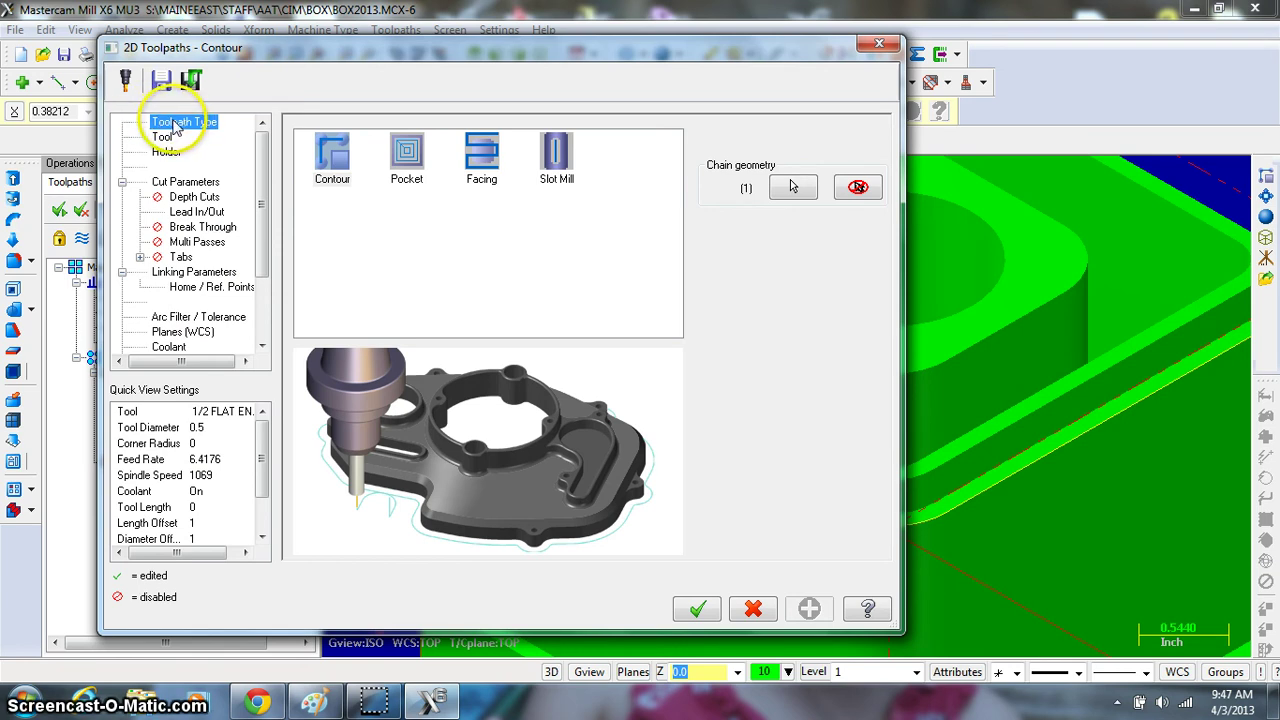
{"action": "left_click", "coordinate": [328, 150]}
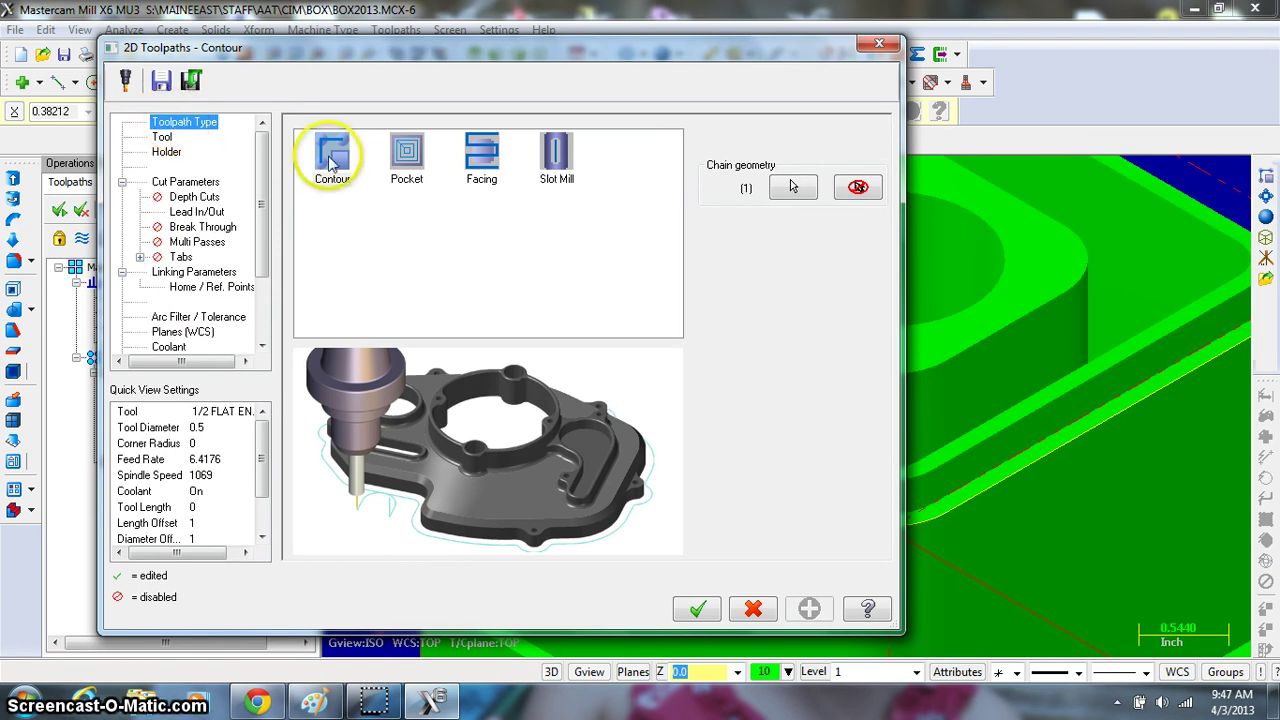
{"action": "left_click", "coordinate": [313, 160]}
{"action": "left_click", "coordinate": [162, 137]}
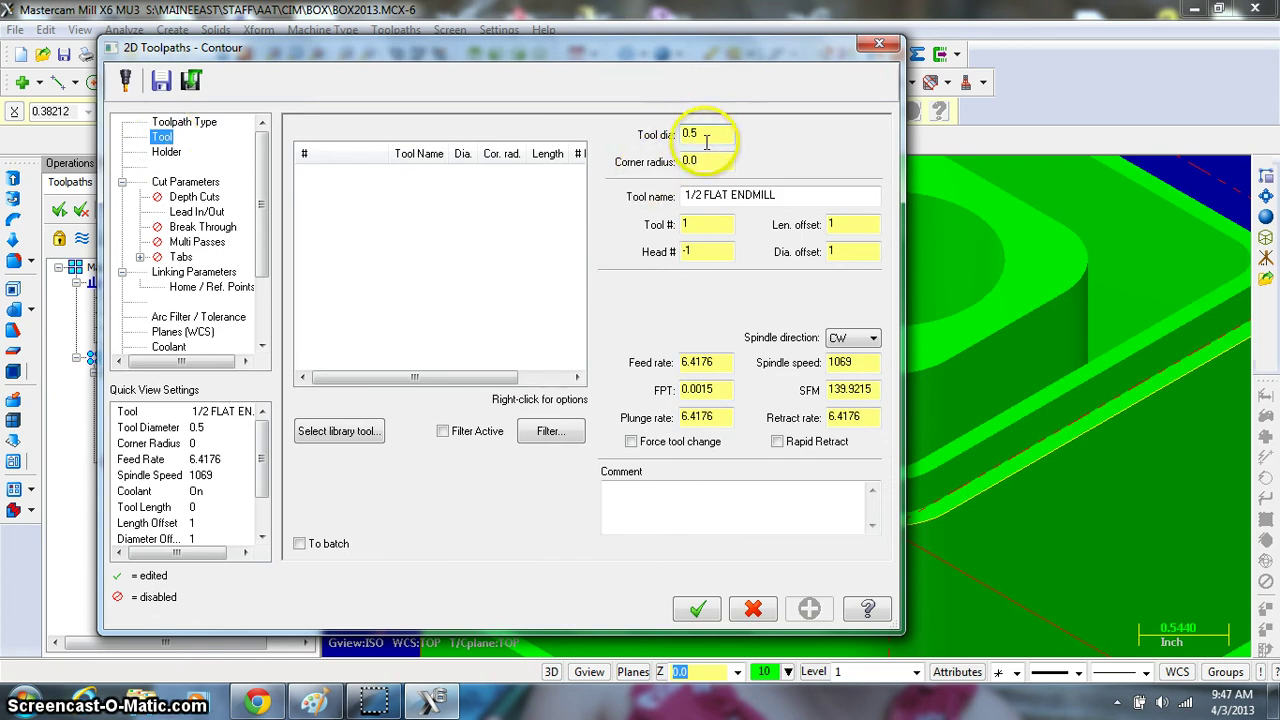
Set tool diameter 0.25 with tool number, length and diameter offsets 7, and review the holder
{"action": "double_click", "coordinate": [706, 142]}
{"action": "type", "text": "0.25"}
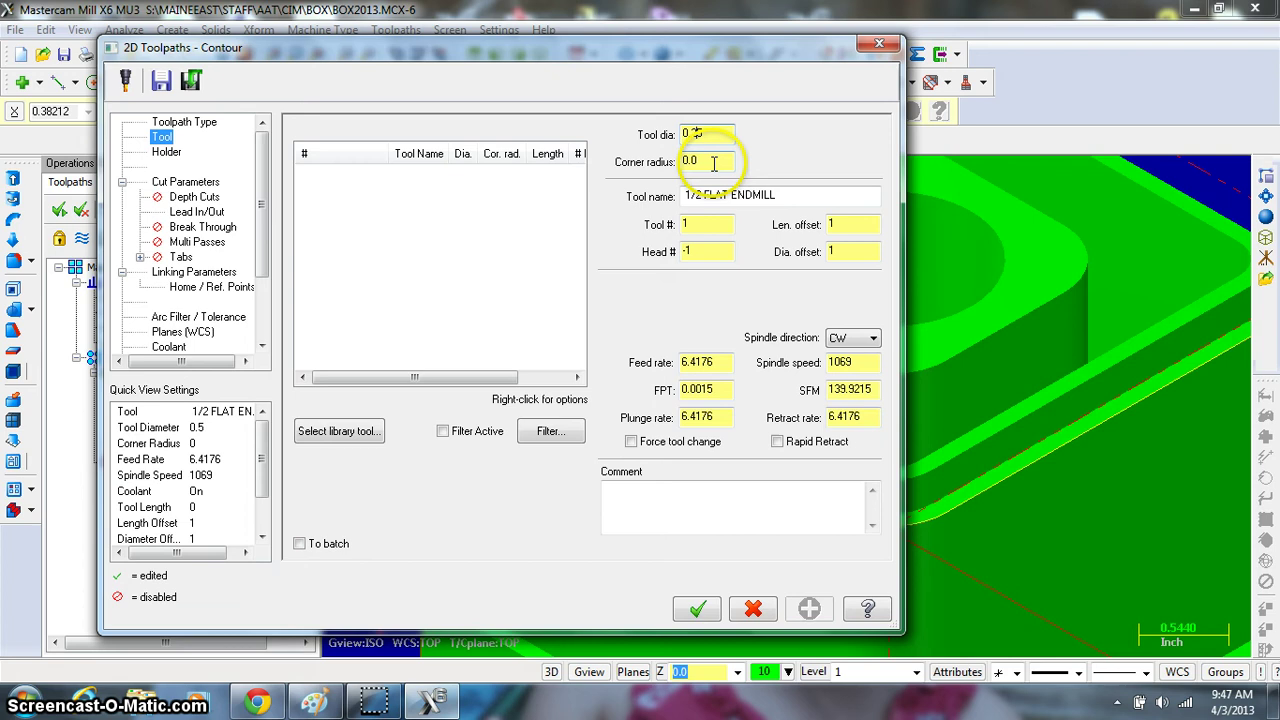
{"action": "left_click", "coordinate": [700, 222]}
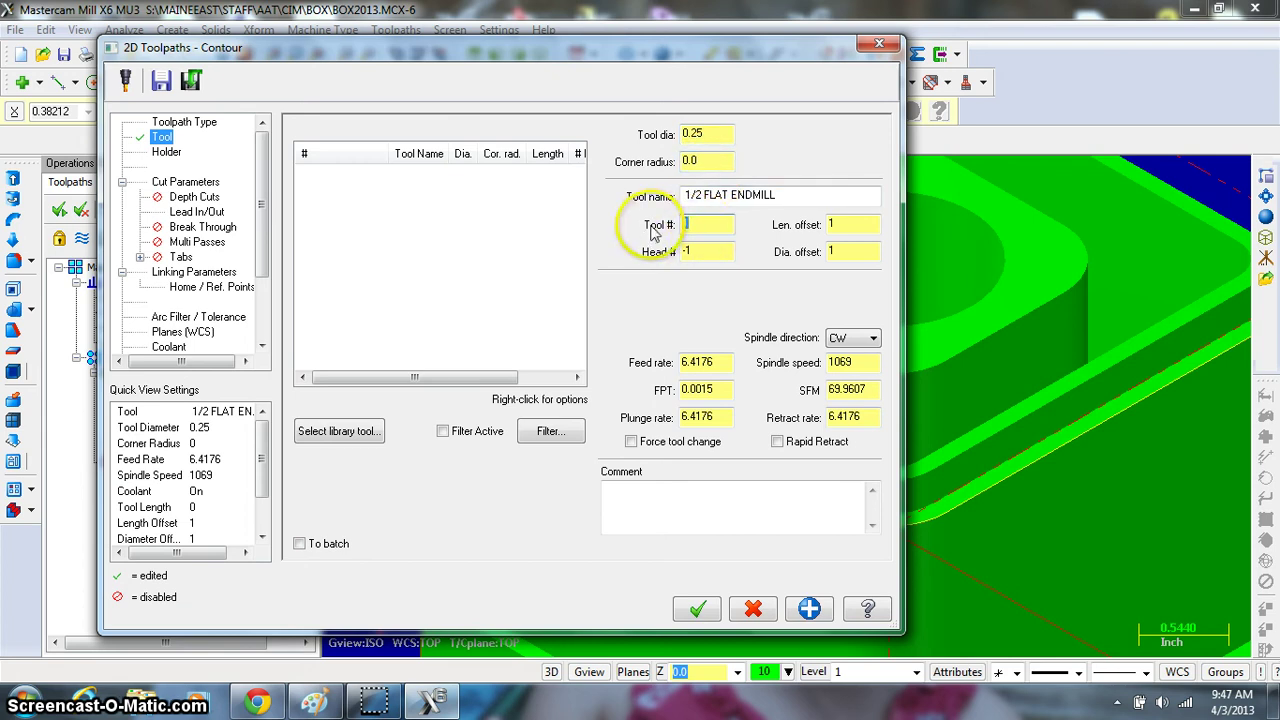
{"action": "type", "text": "7"}
{"action": "double_click", "coordinate": [848, 224]}
{"action": "type", "text": "7"}
{"action": "double_click", "coordinate": [850, 251]}
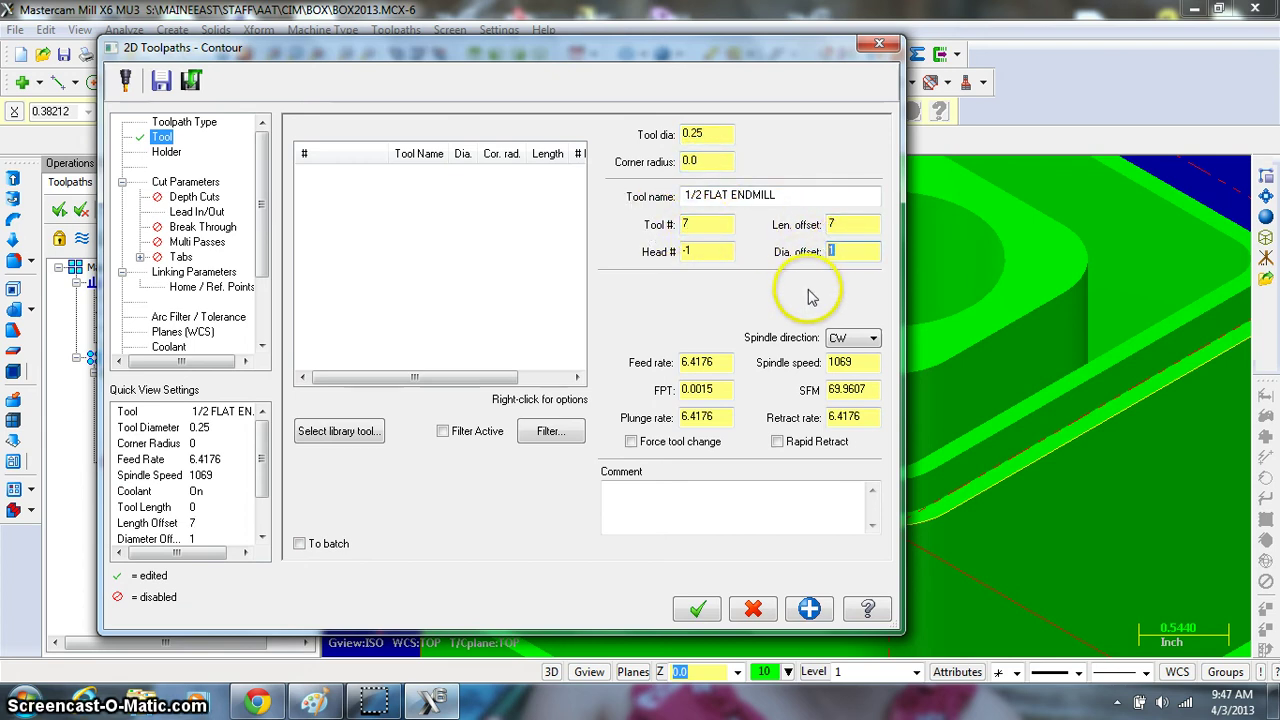
{"action": "type", "text": "7"}
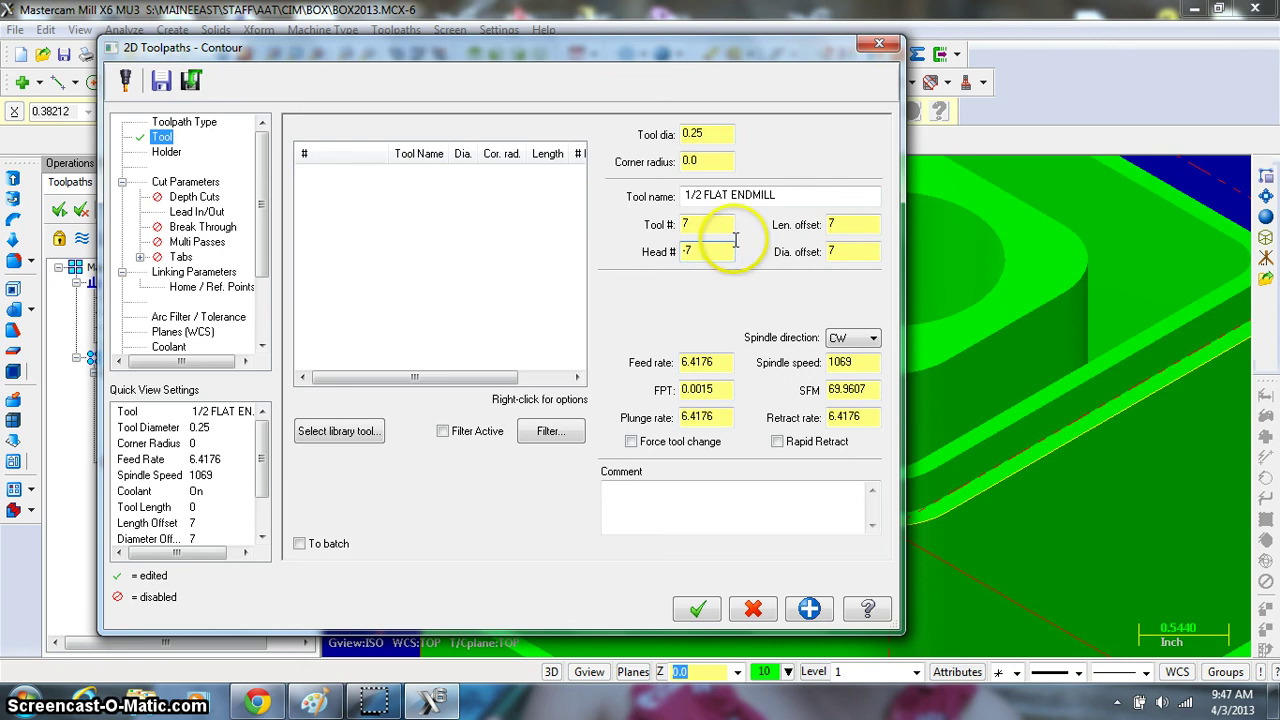
{"action": "left_click", "coordinate": [165, 152]}
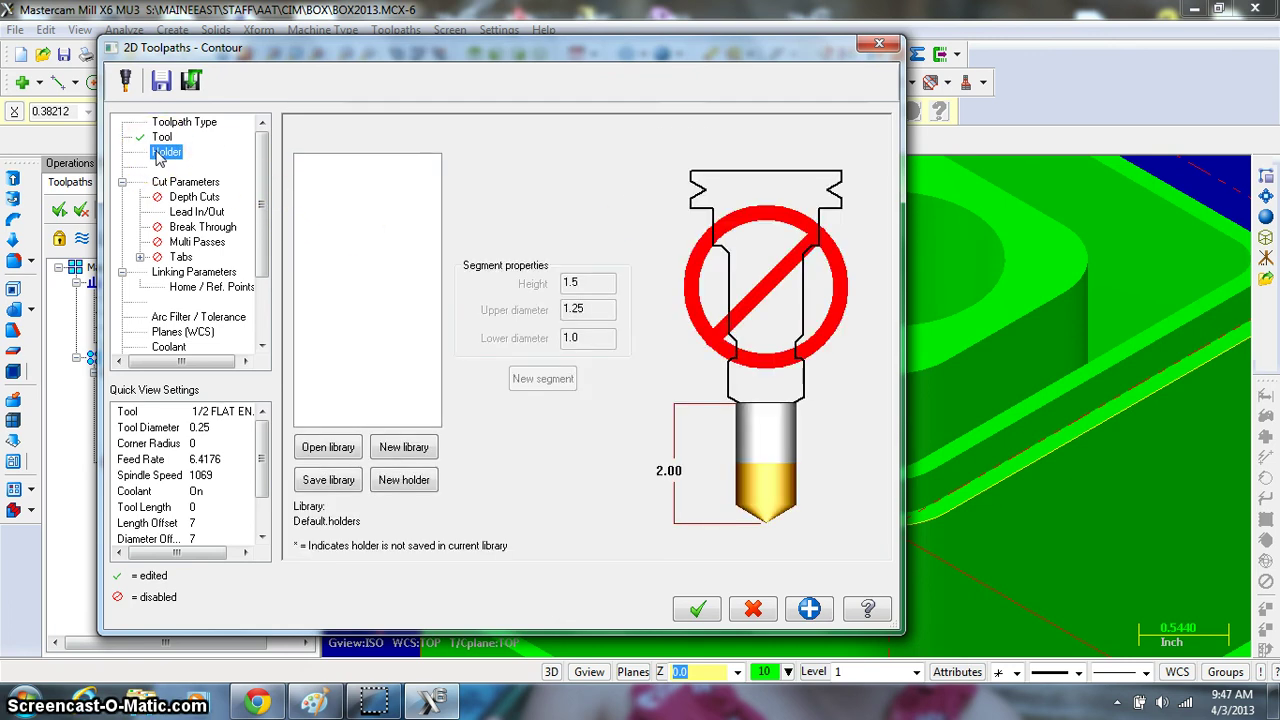
{"action": "left_click", "coordinate": [160, 182]}
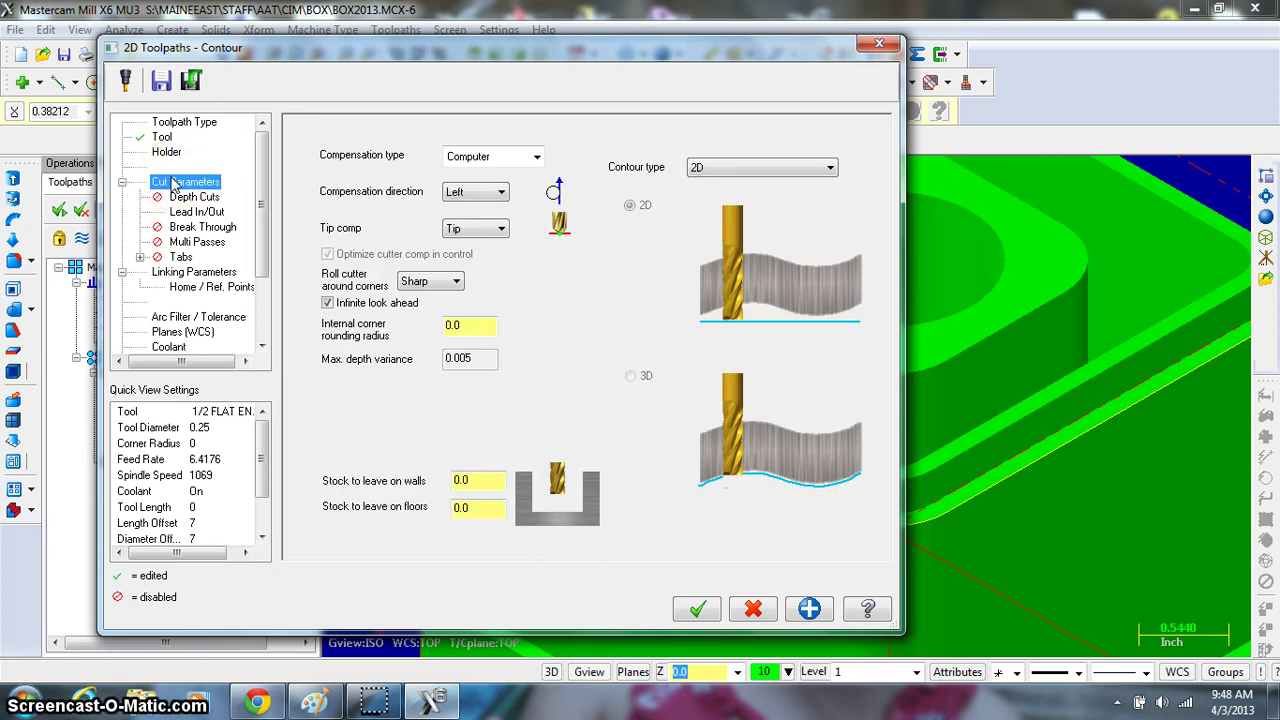
Enable depth cuts for the contour with 1 finish cut
{"action": "left_click", "coordinate": [185, 199]}
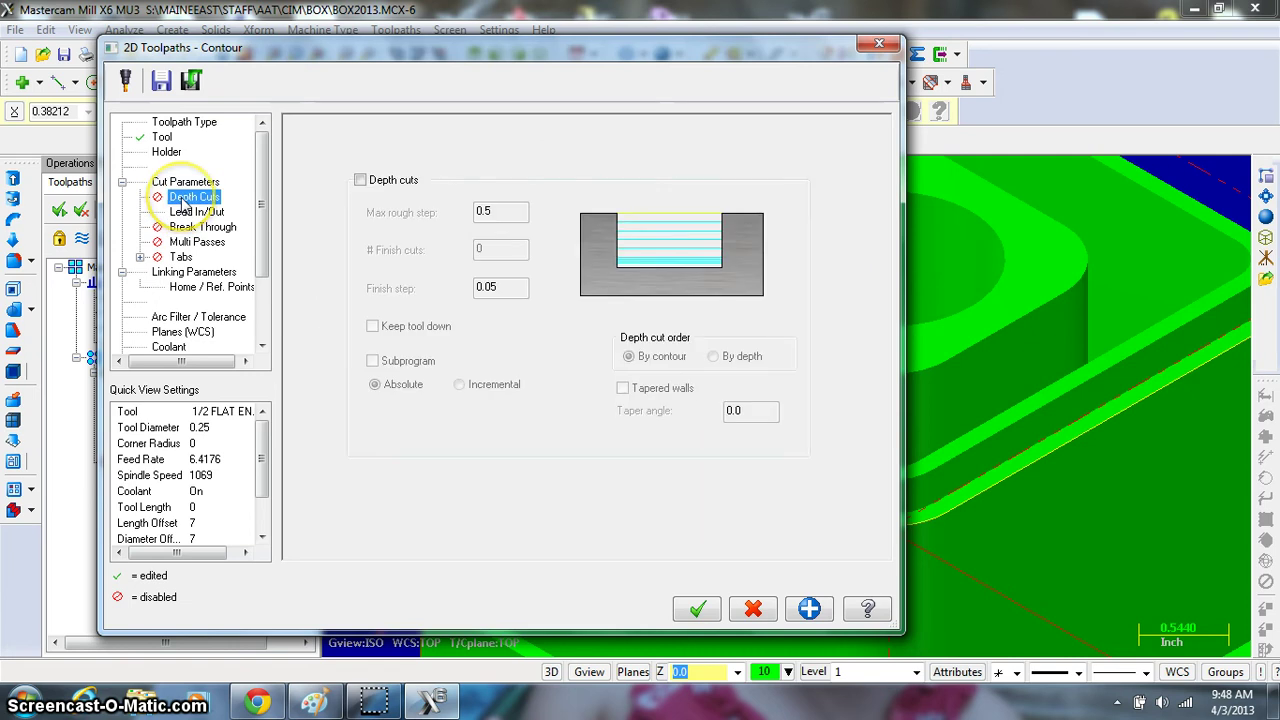
{"action": "left_click", "coordinate": [360, 181]}
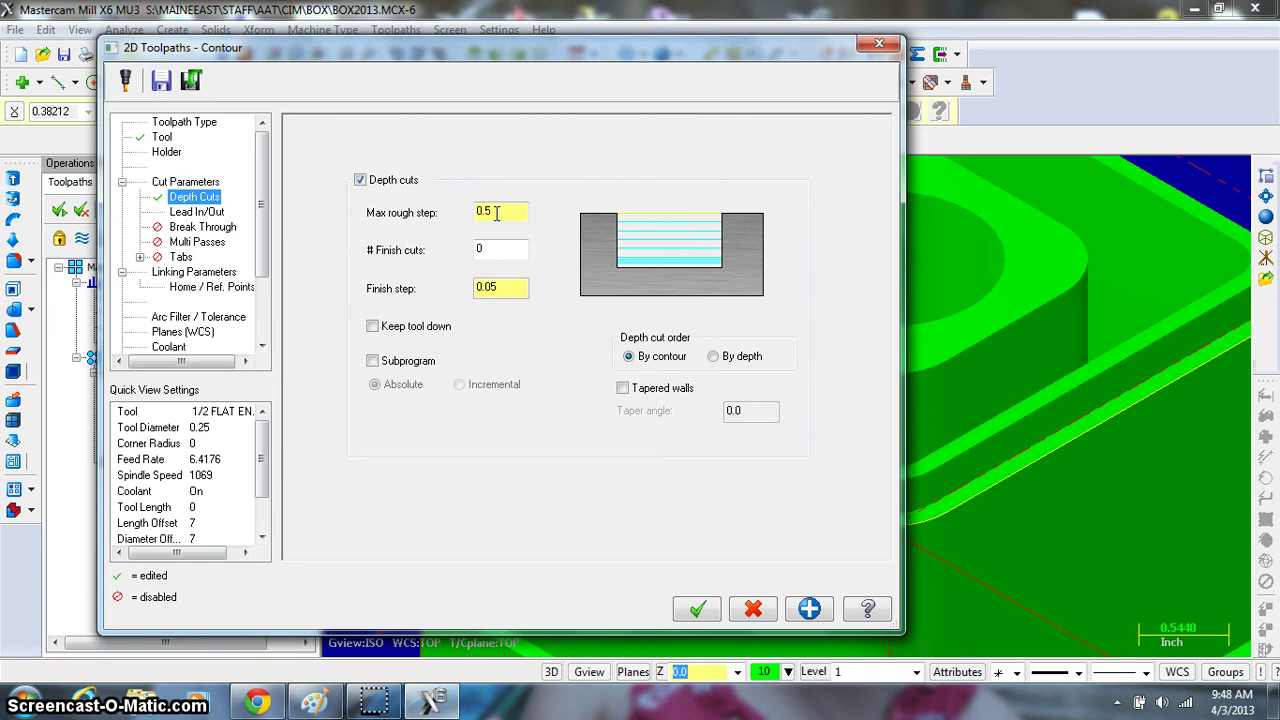
{"action": "left_click_drag", "start_coordinate": [489, 249], "coordinate": [453, 254]}
{"action": "type", "text": "1"}
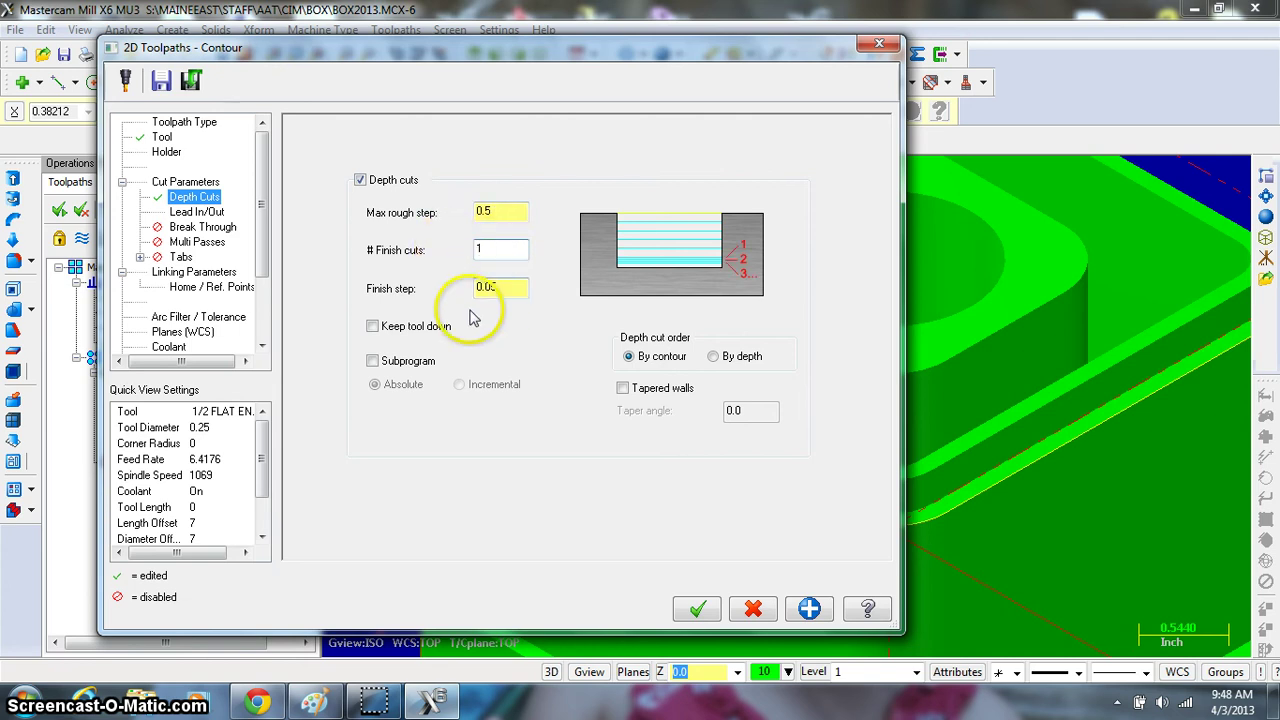
{"action": "left_click", "coordinate": [486, 288]}
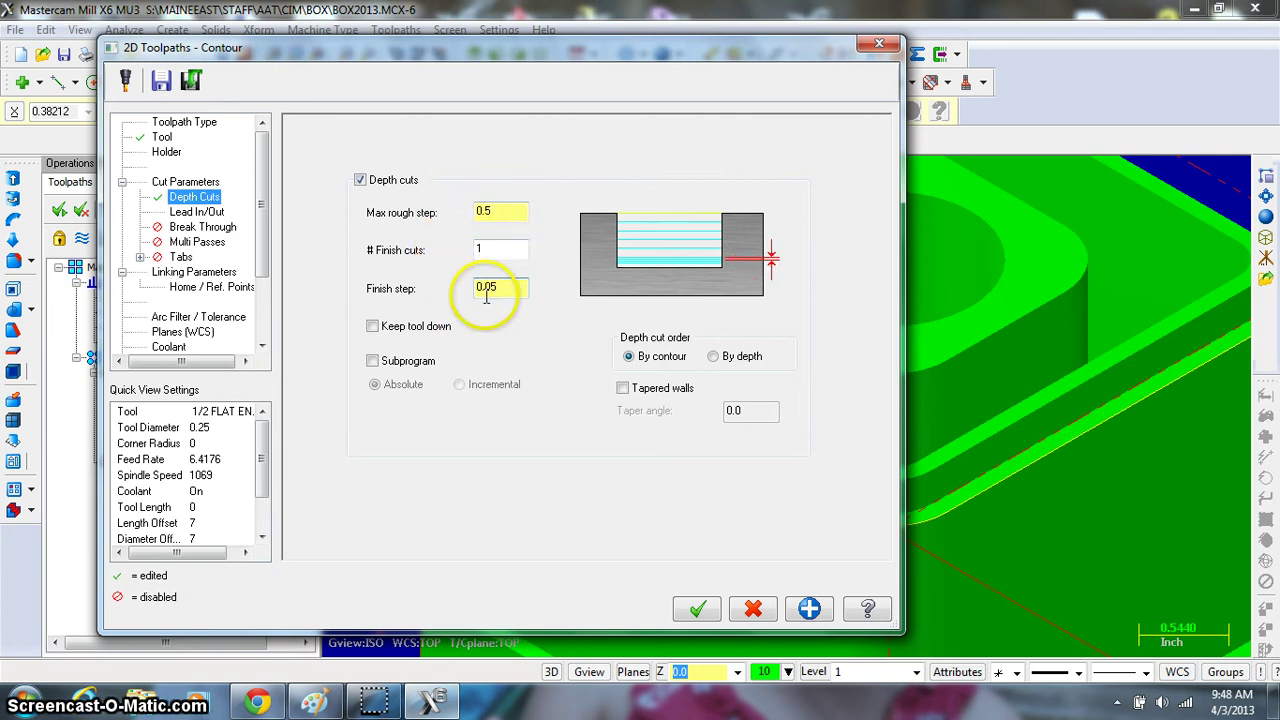
Review the Lead In/Out, Break Through, Multi Passes and Tabs settings
{"action": "left_click", "coordinate": [198, 213]}
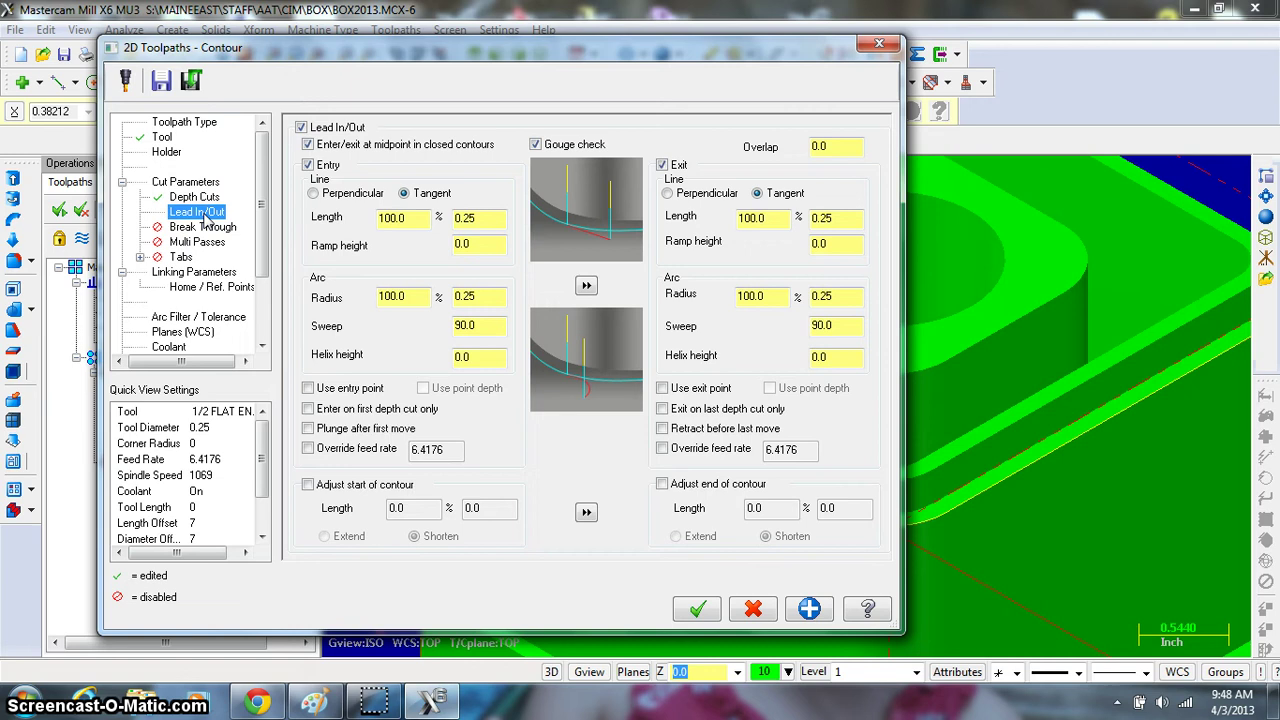
{"action": "left_click", "coordinate": [208, 228]}
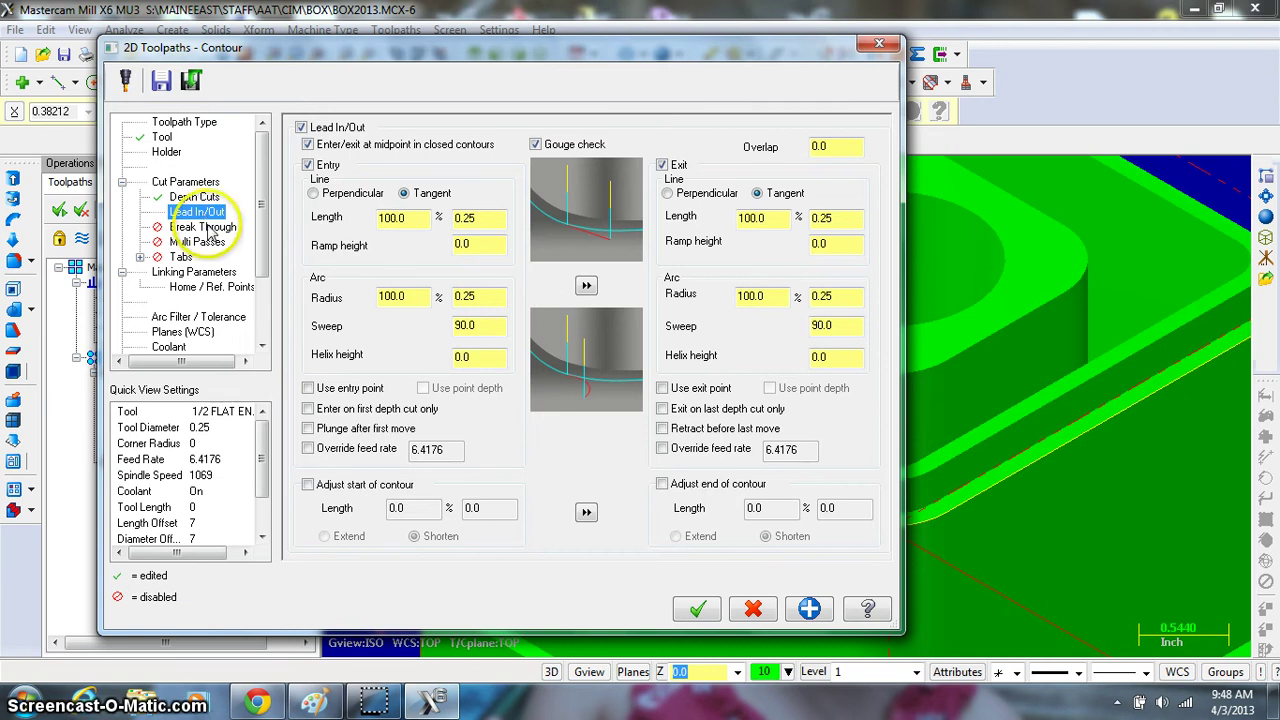
{"action": "left_click", "coordinate": [206, 243]}
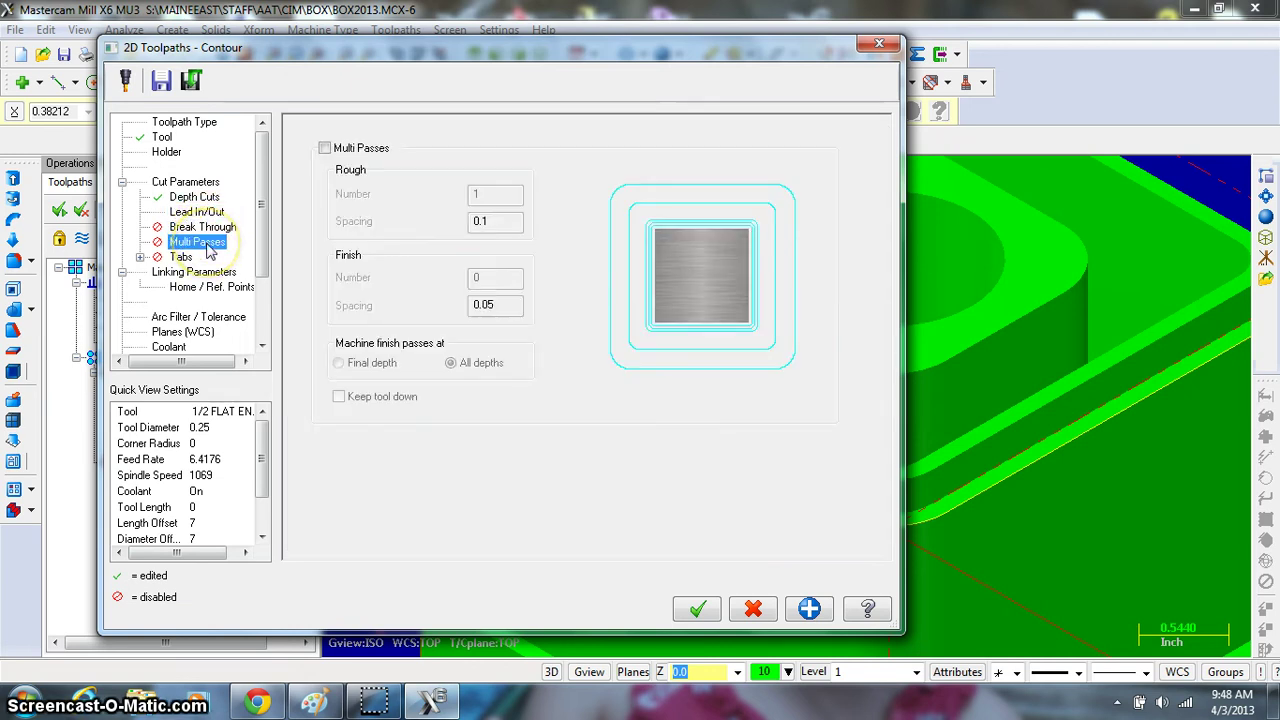
{"action": "left_click", "coordinate": [184, 257]}
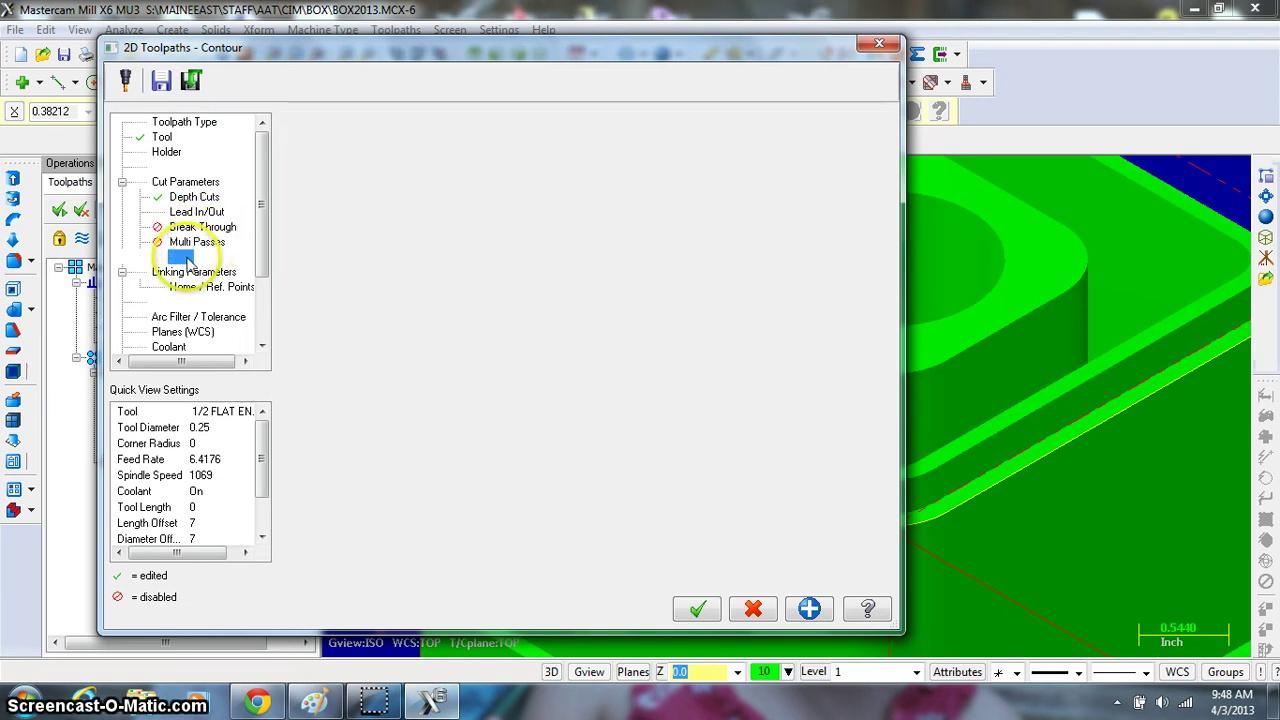
{"action": "left_click", "coordinate": [200, 273]}
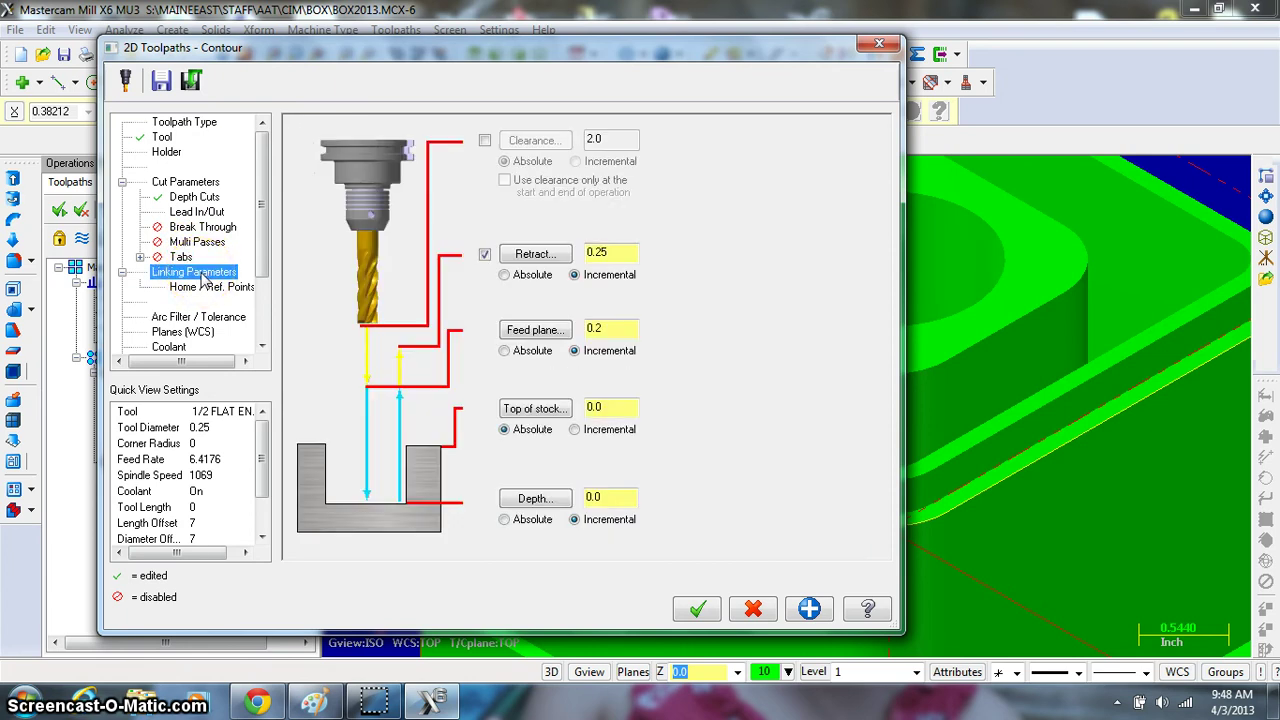
Set clearance 1.0, absolute retract and feed plane, and depth -2.5 from the part's bottom corner
{"action": "left_click", "coordinate": [485, 140]}
{"action": "left_click_drag", "start_coordinate": [620, 143], "coordinate": [545, 145]}
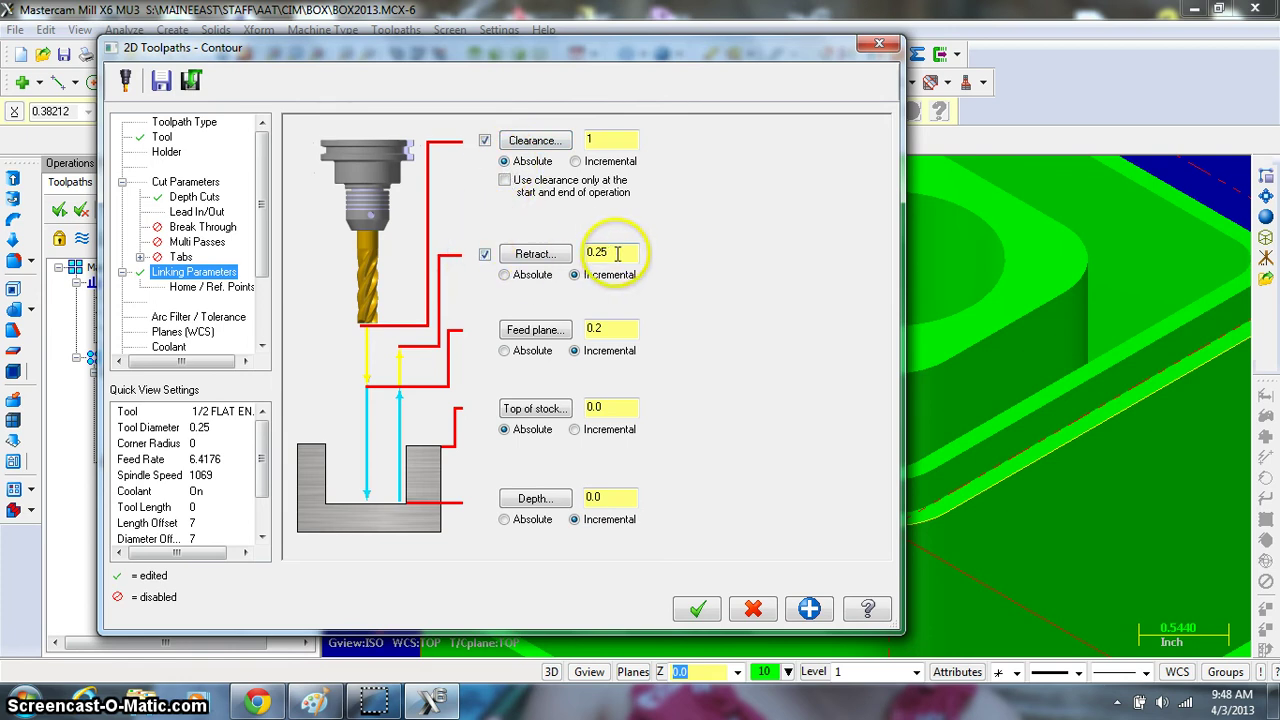
{"action": "left_click", "coordinate": [504, 275]}
{"action": "left_click", "coordinate": [504, 350]}
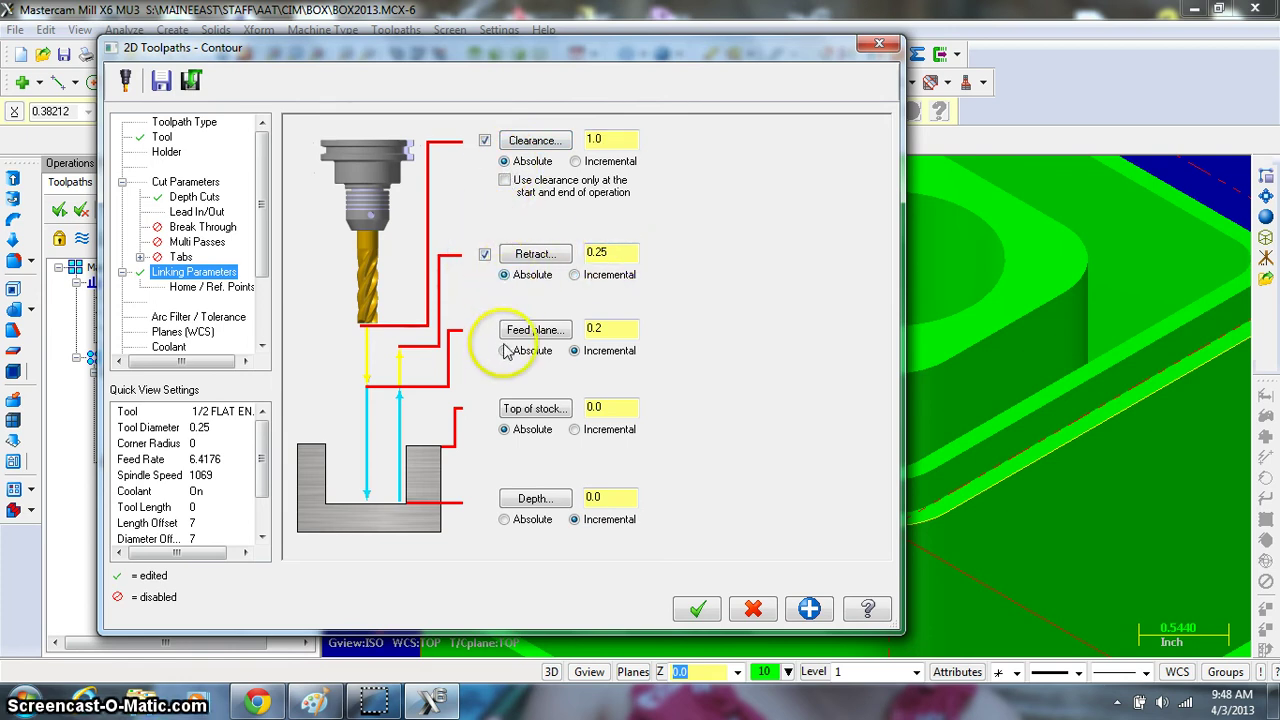
{"action": "left_click", "coordinate": [504, 429]}
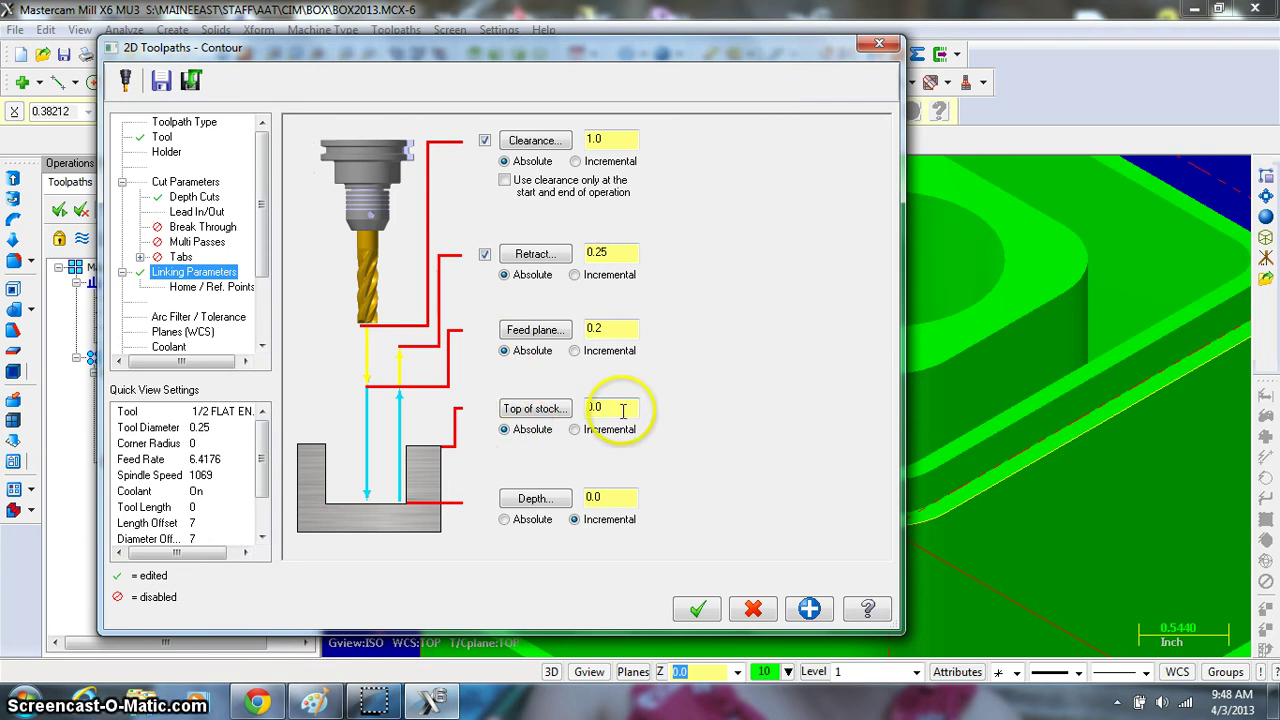
{"action": "left_click", "coordinate": [524, 504]}
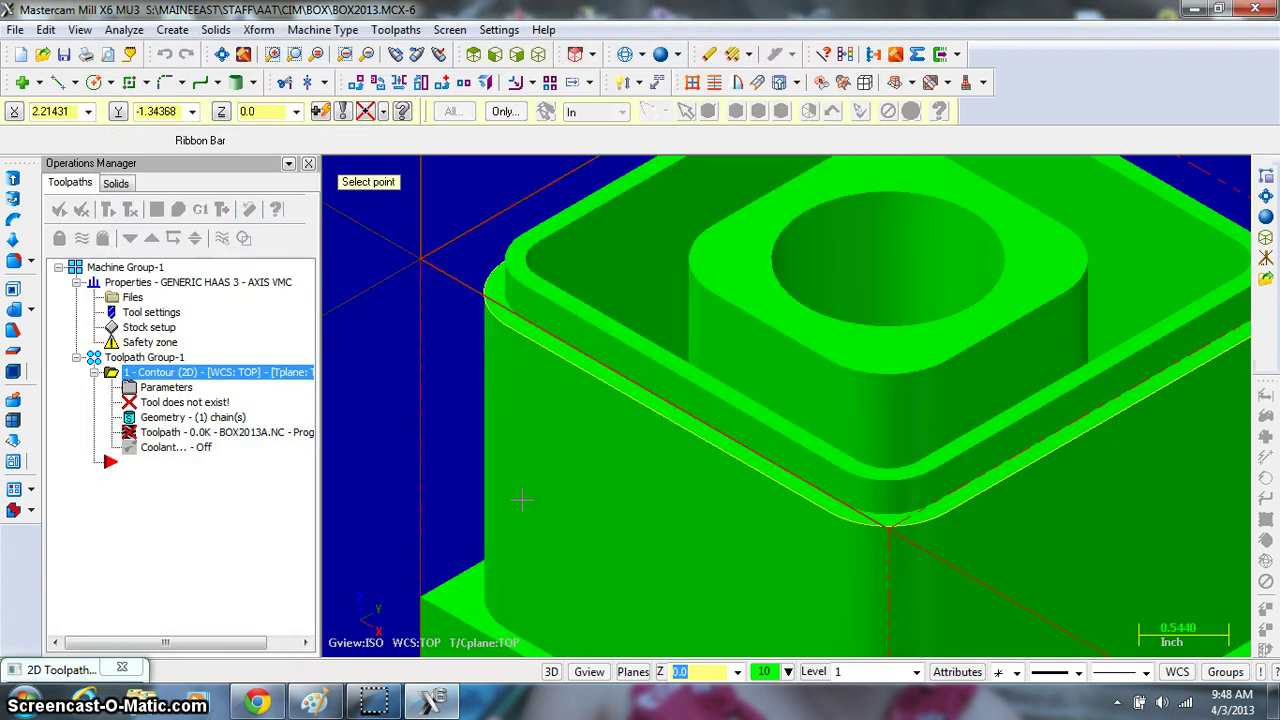
{"action": "left_click", "coordinate": [489, 610]}
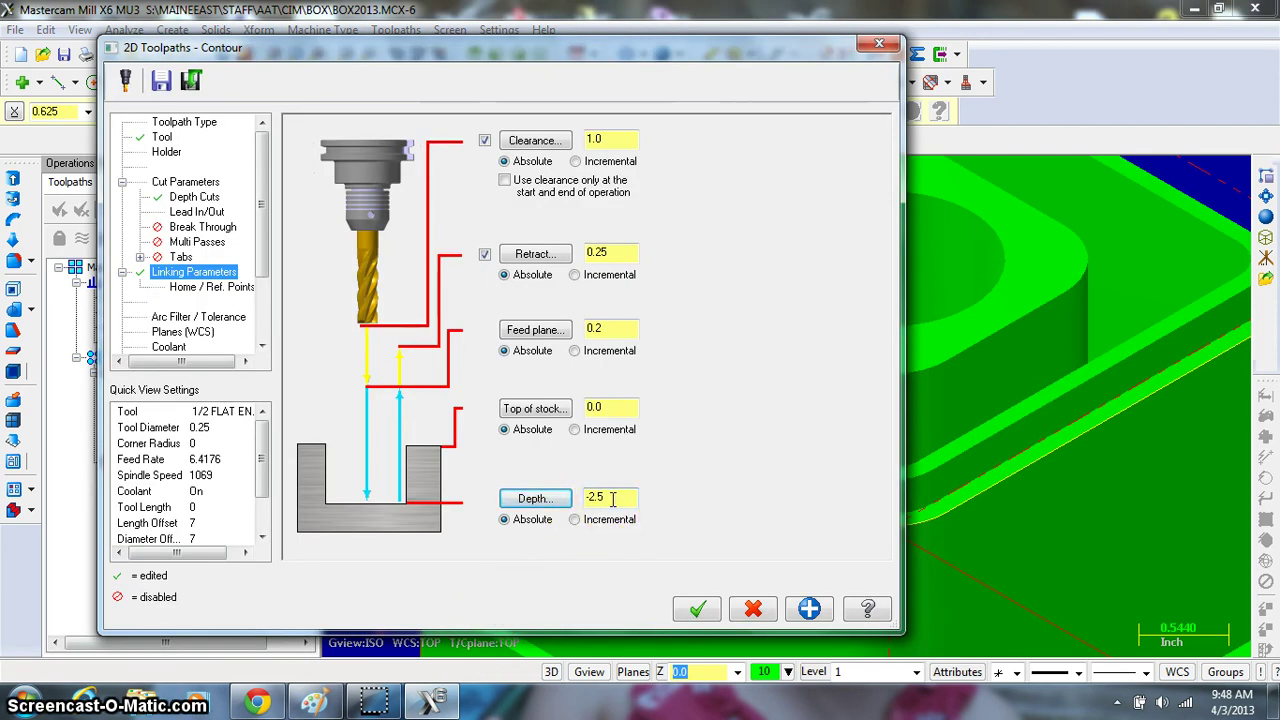
{"action": "left_click", "coordinate": [200, 287]}
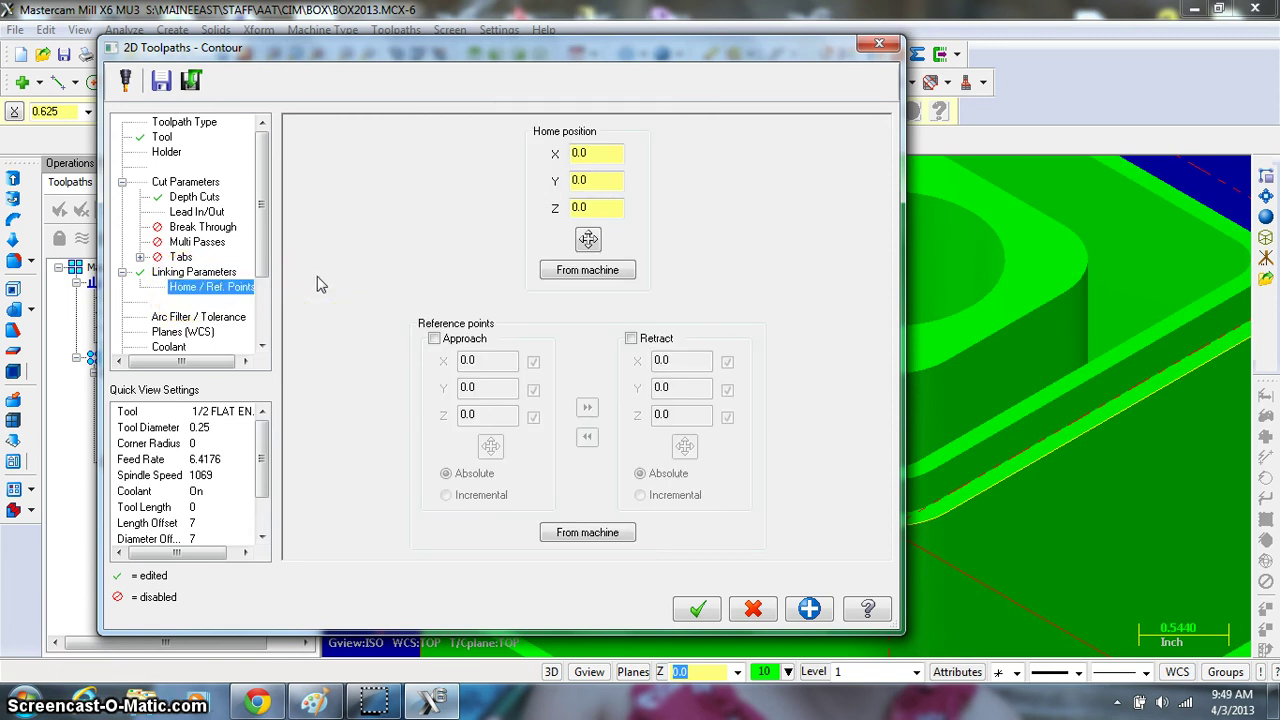
Accept the contour to generate its toolpath, then open tool 7's 1/2 flat endmill definition
{"action": "left_click", "coordinate": [698, 608]}
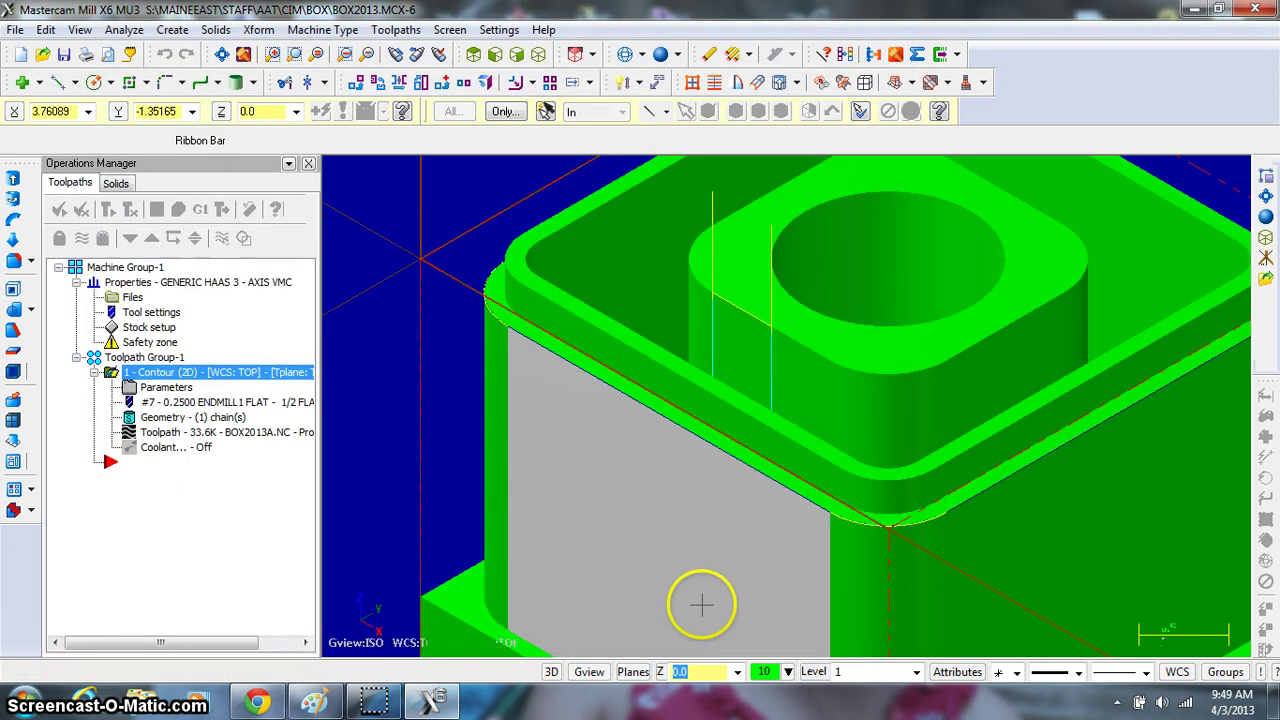
{"action": "scroll", "coordinate": [686, 500], "scroll_direction": "down", "scroll_amount": 2}
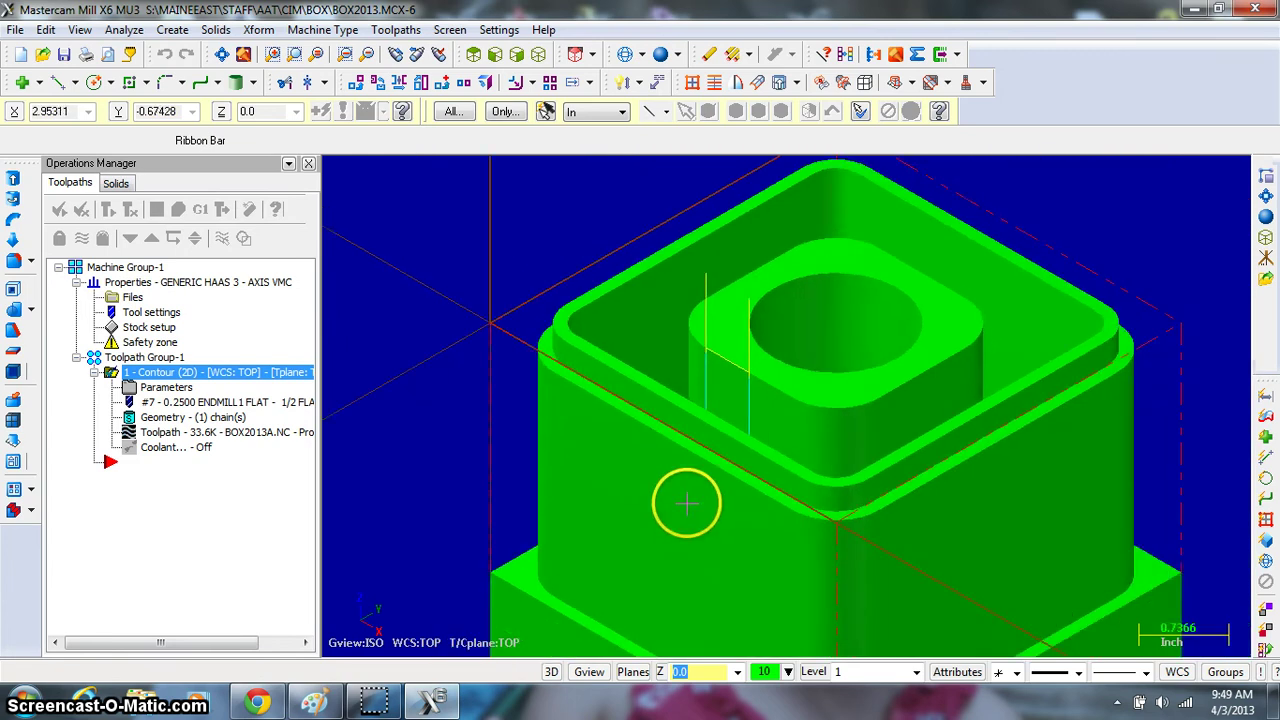
{"action": "scroll", "coordinate": [686, 503], "scroll_direction": "down", "scroll_amount": 2}
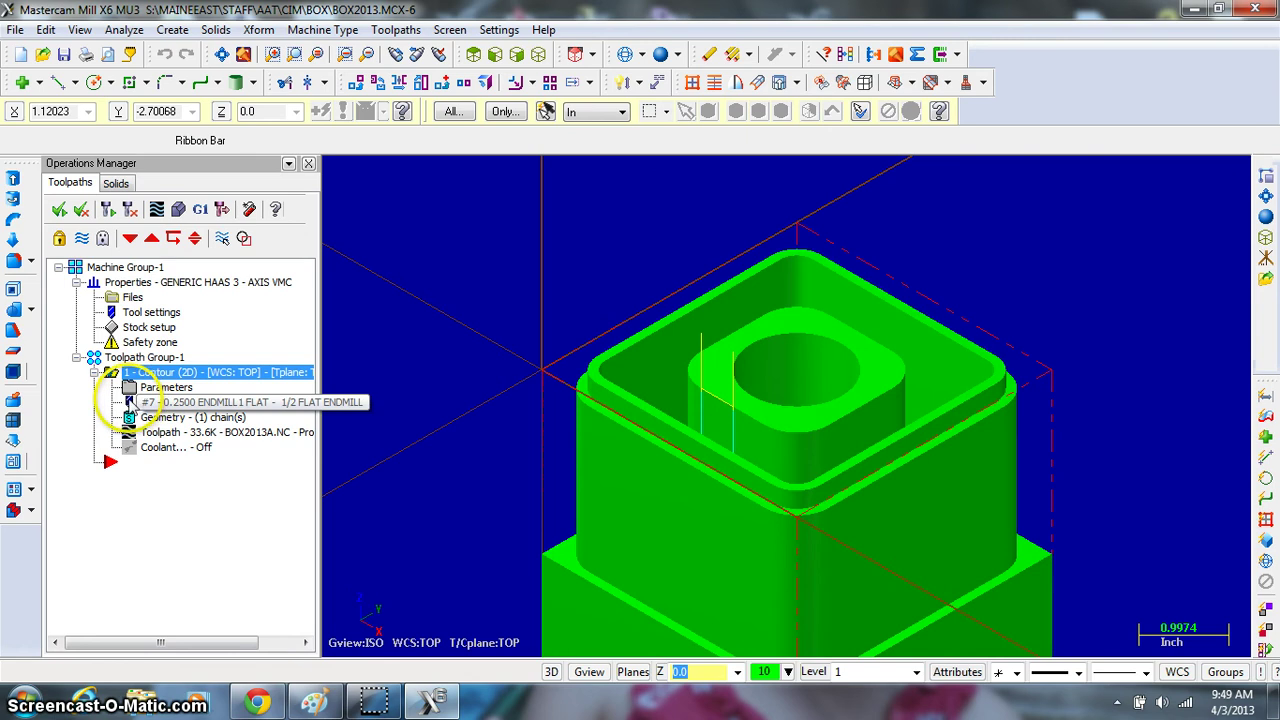
{"action": "left_click", "coordinate": [181, 414]}
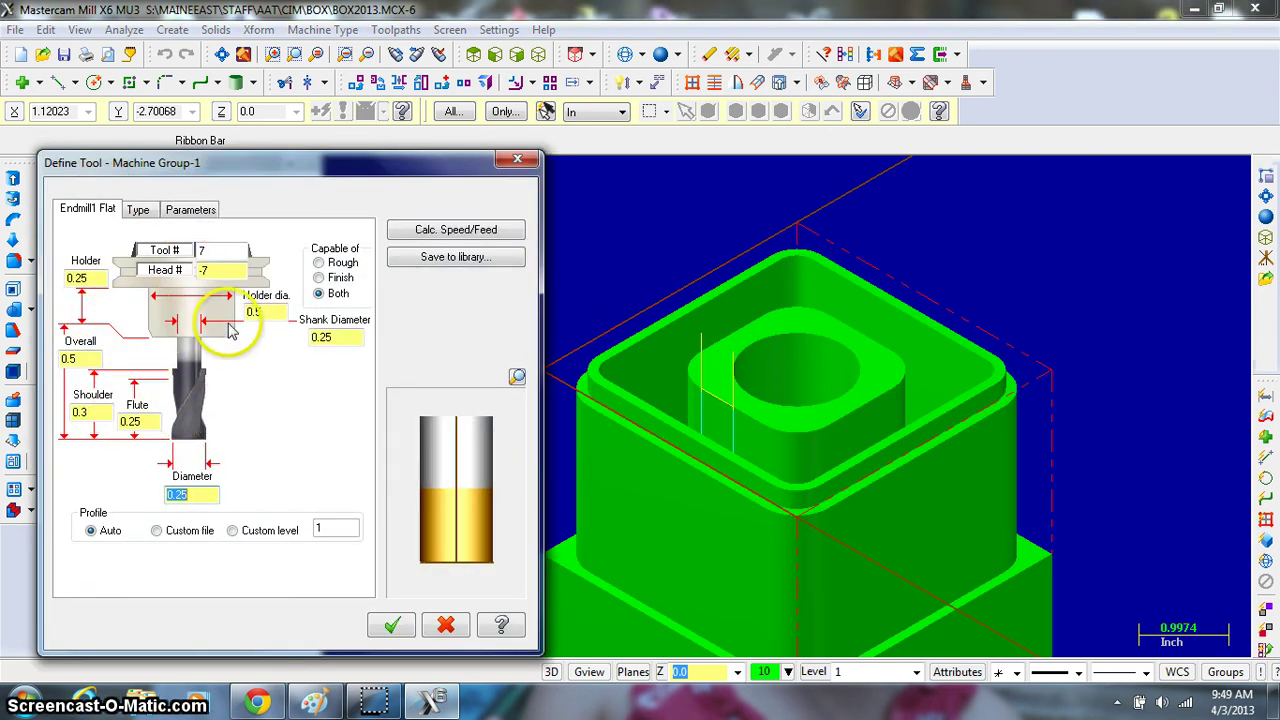
Set tool 7's shoulder length to 2.5, checking the Paint reference image
{"action": "mouse_move", "coordinate": [313, 706]}
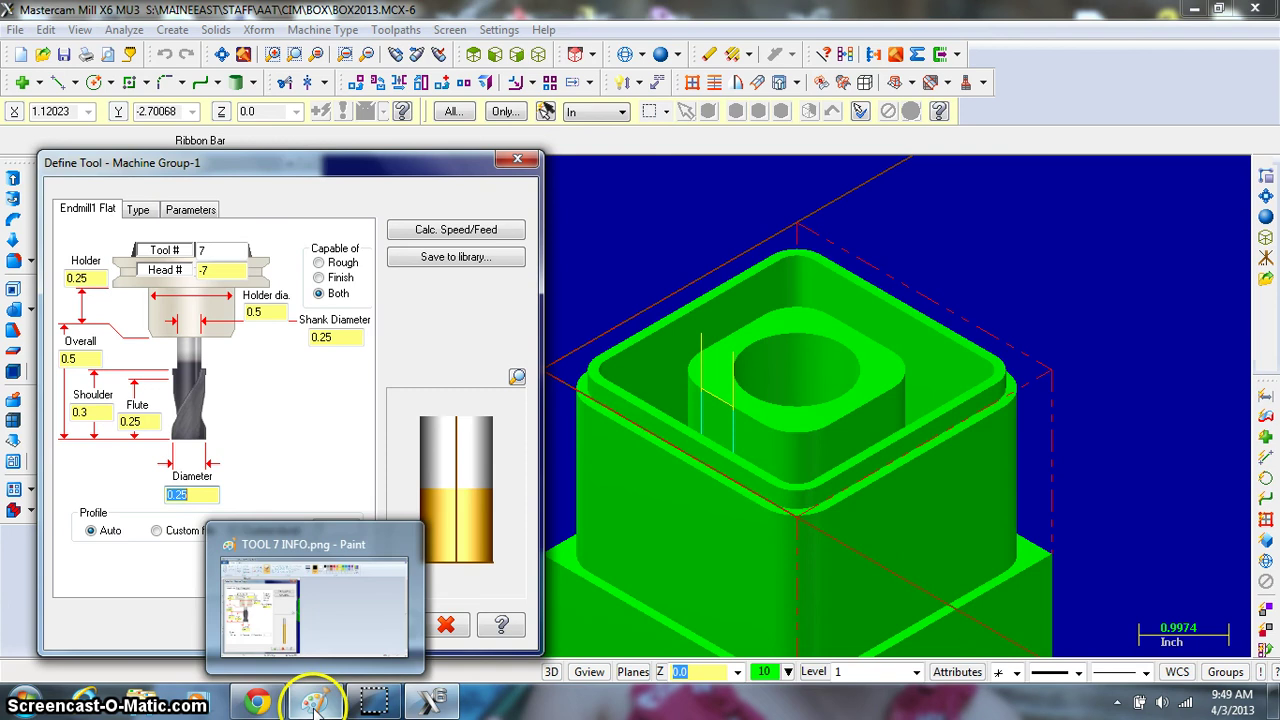
{"action": "left_click", "coordinate": [315, 706]}
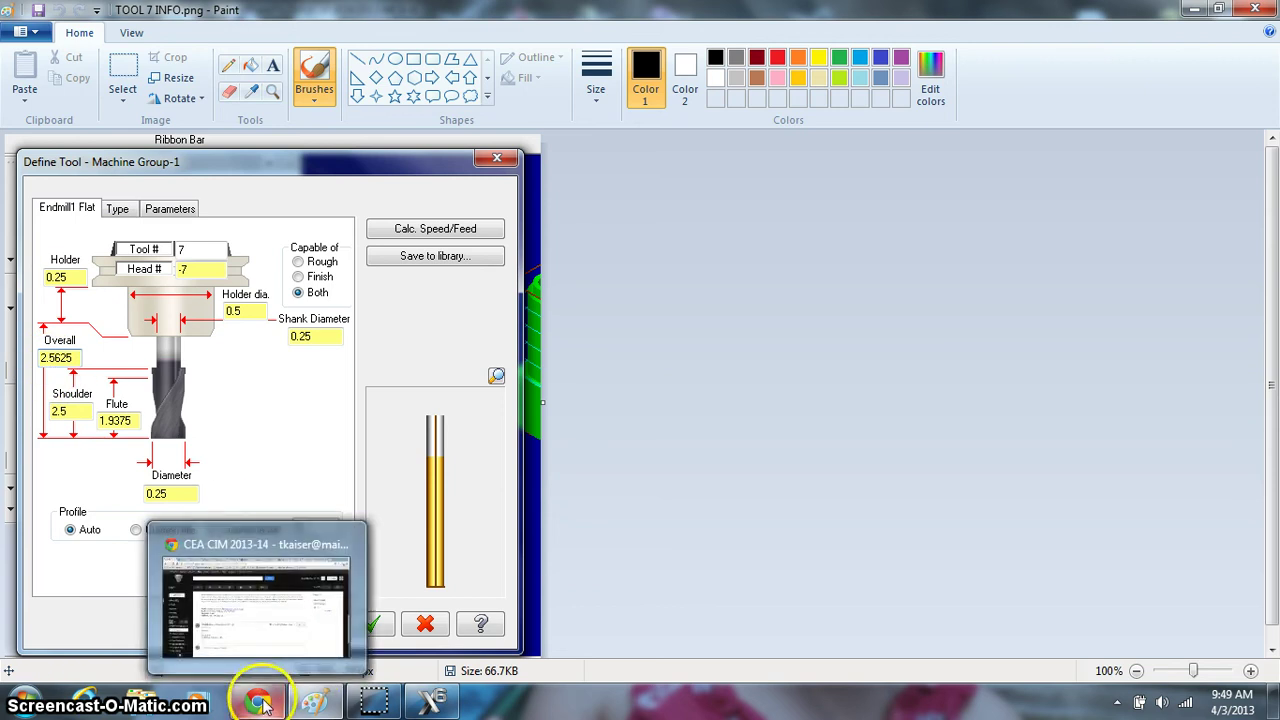
{"action": "left_click", "coordinate": [428, 698]}
{"action": "double_click", "coordinate": [70, 358]}
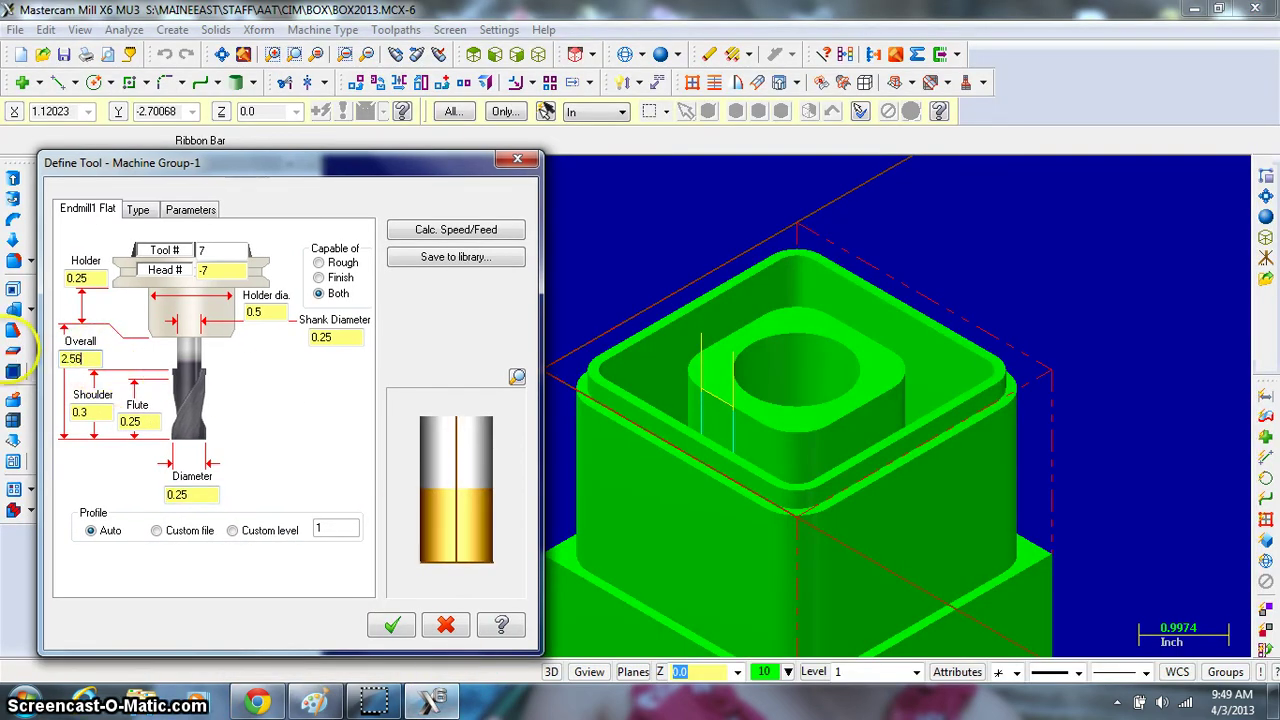
{"action": "double_click", "coordinate": [78, 412]}
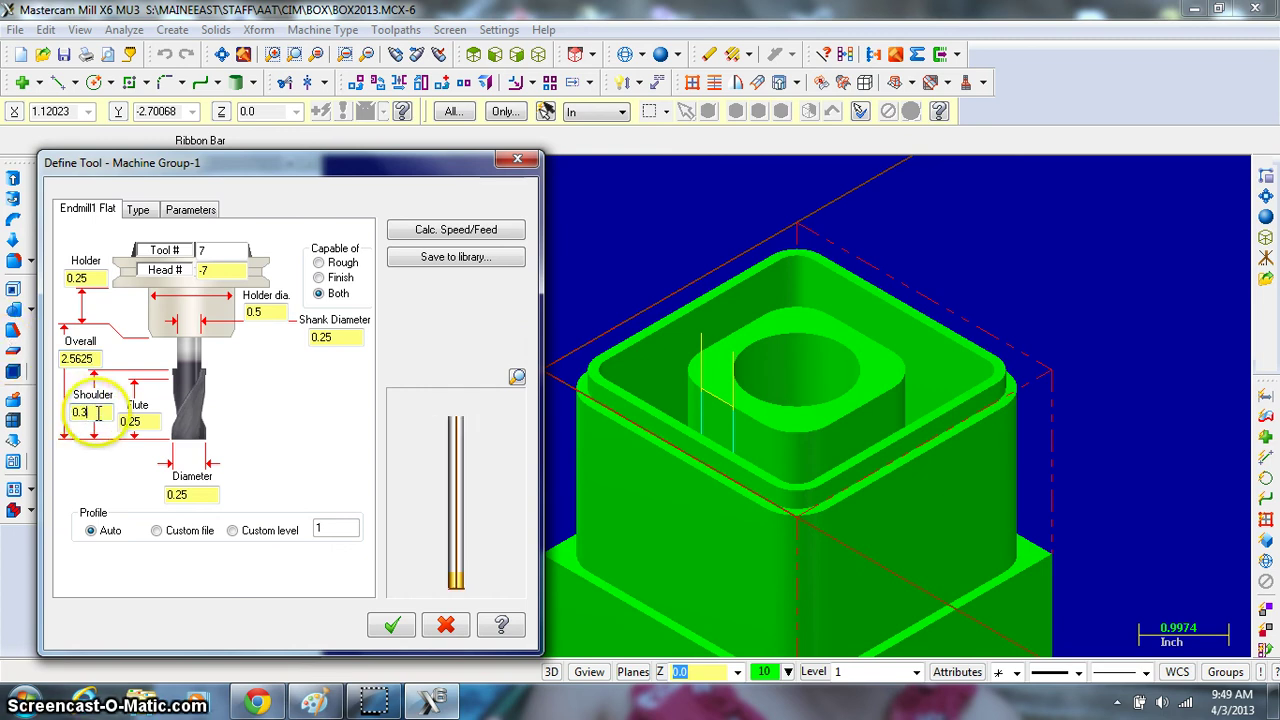
{"action": "left_click", "coordinate": [316, 702]}
{"action": "left_click", "coordinate": [318, 704]}
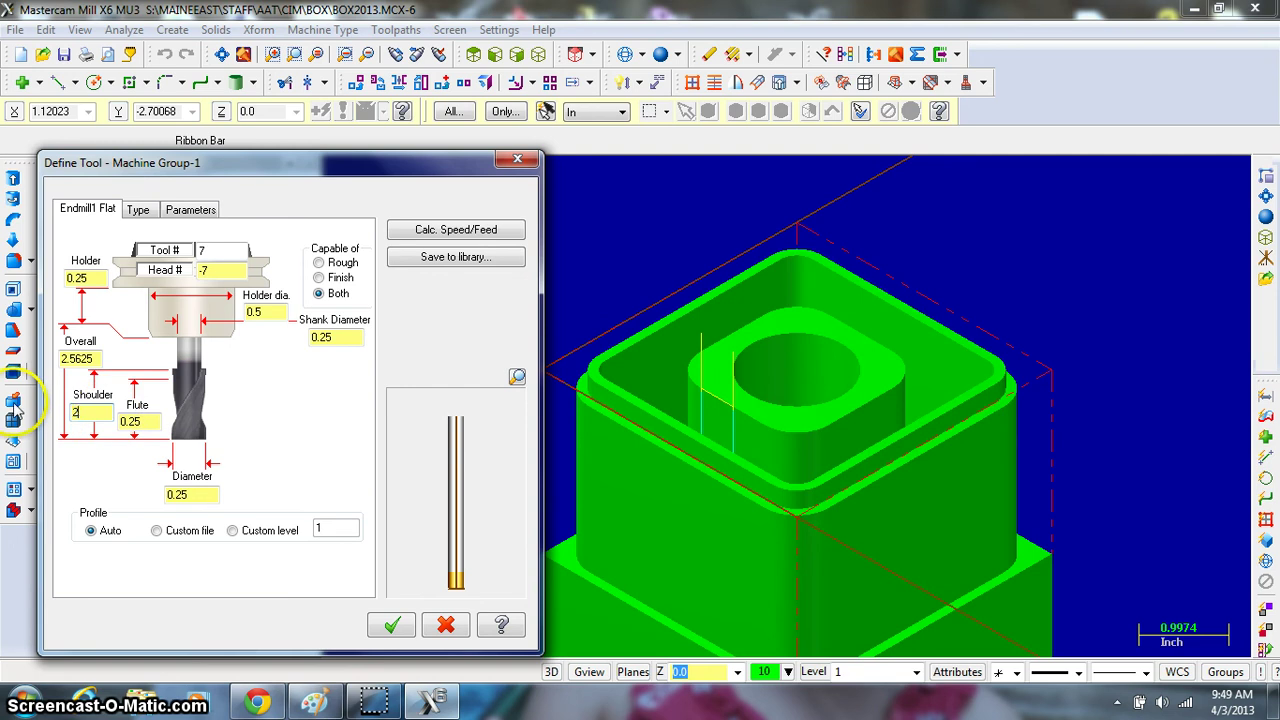
{"action": "type", "text": "2.5"}
Set the flute length to 1.9375 and update the tool and all operations using it
{"action": "double_click", "coordinate": [135, 421]}
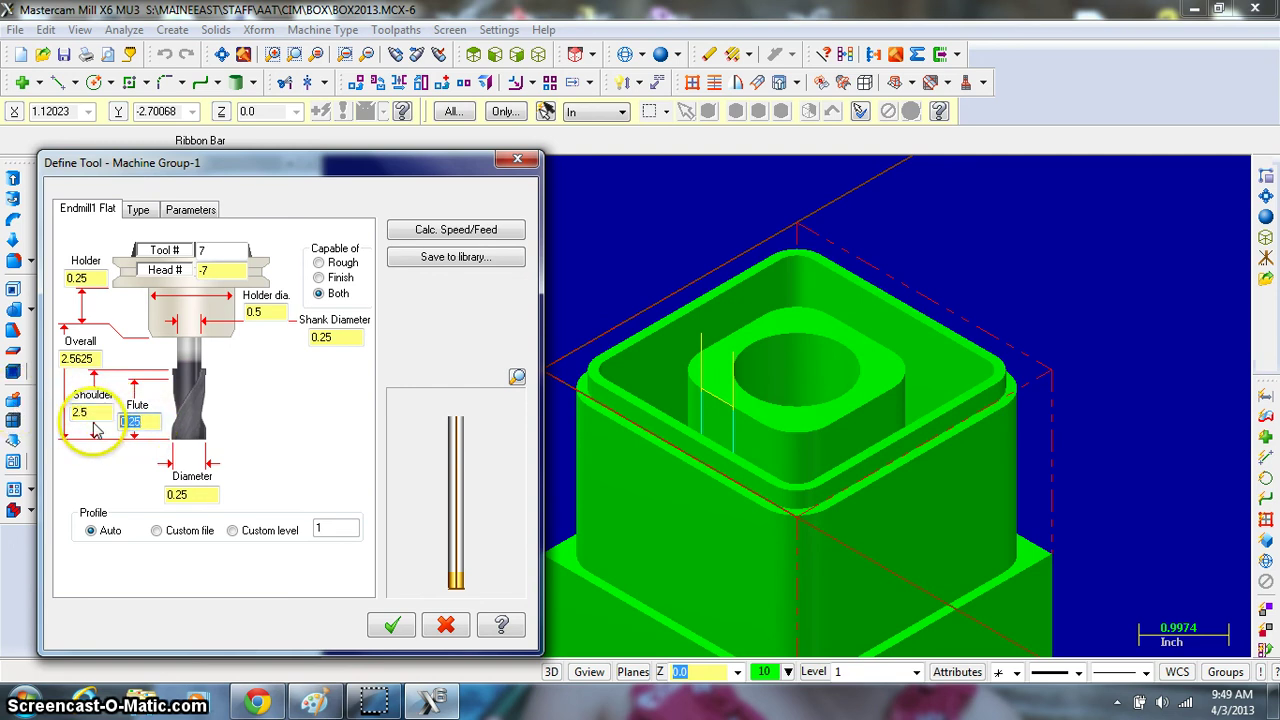
{"action": "left_click", "coordinate": [318, 702]}
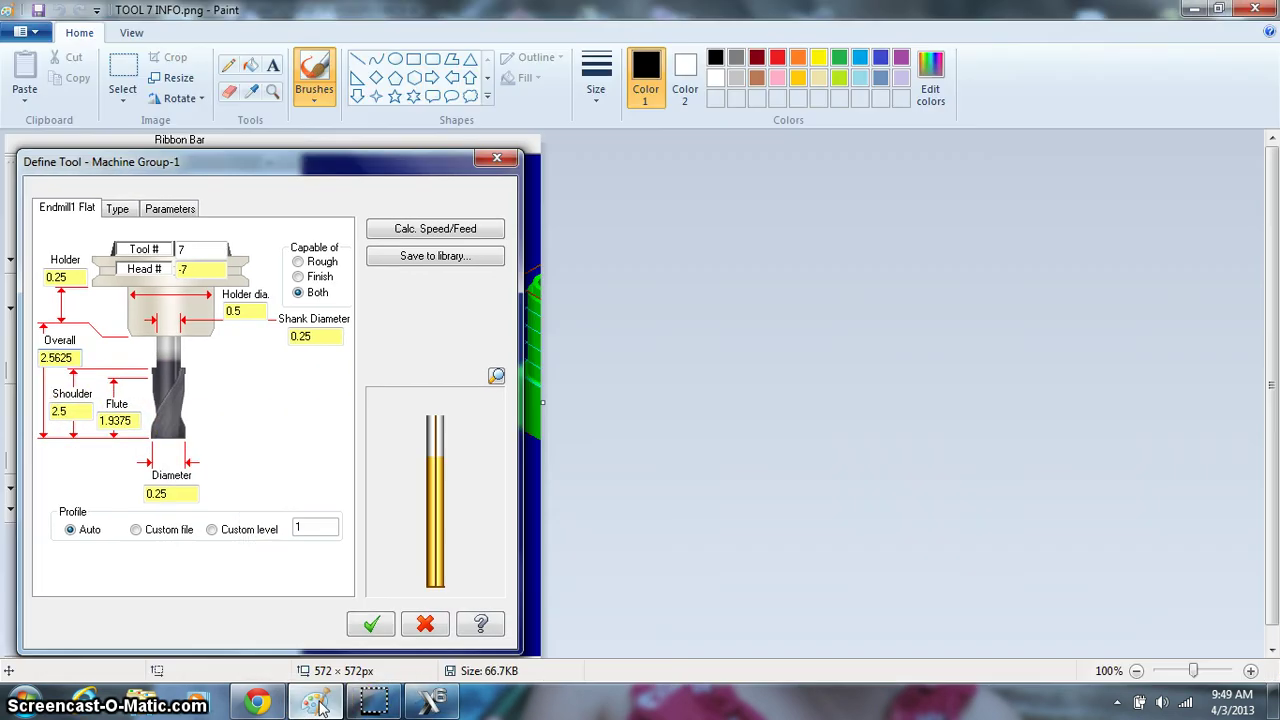
{"action": "left_click", "coordinate": [318, 704]}
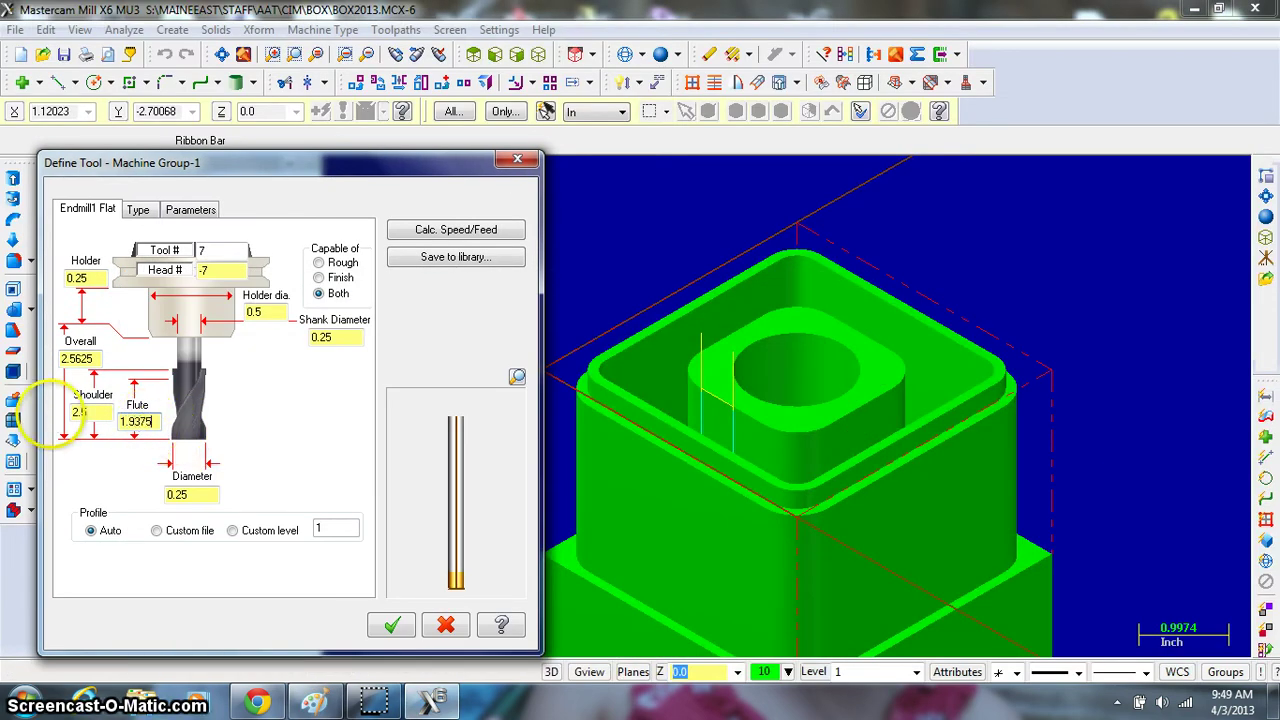
{"action": "left_click", "coordinate": [175, 494]}
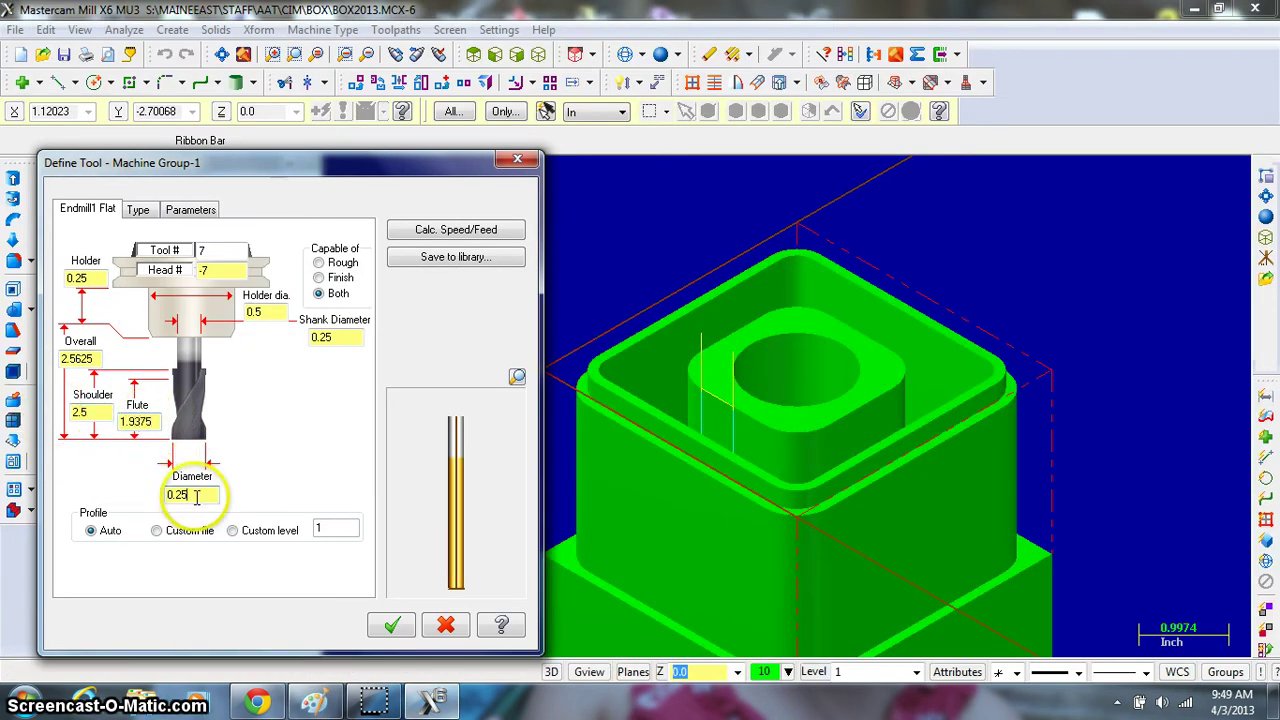
{"action": "left_click", "coordinate": [315, 704]}
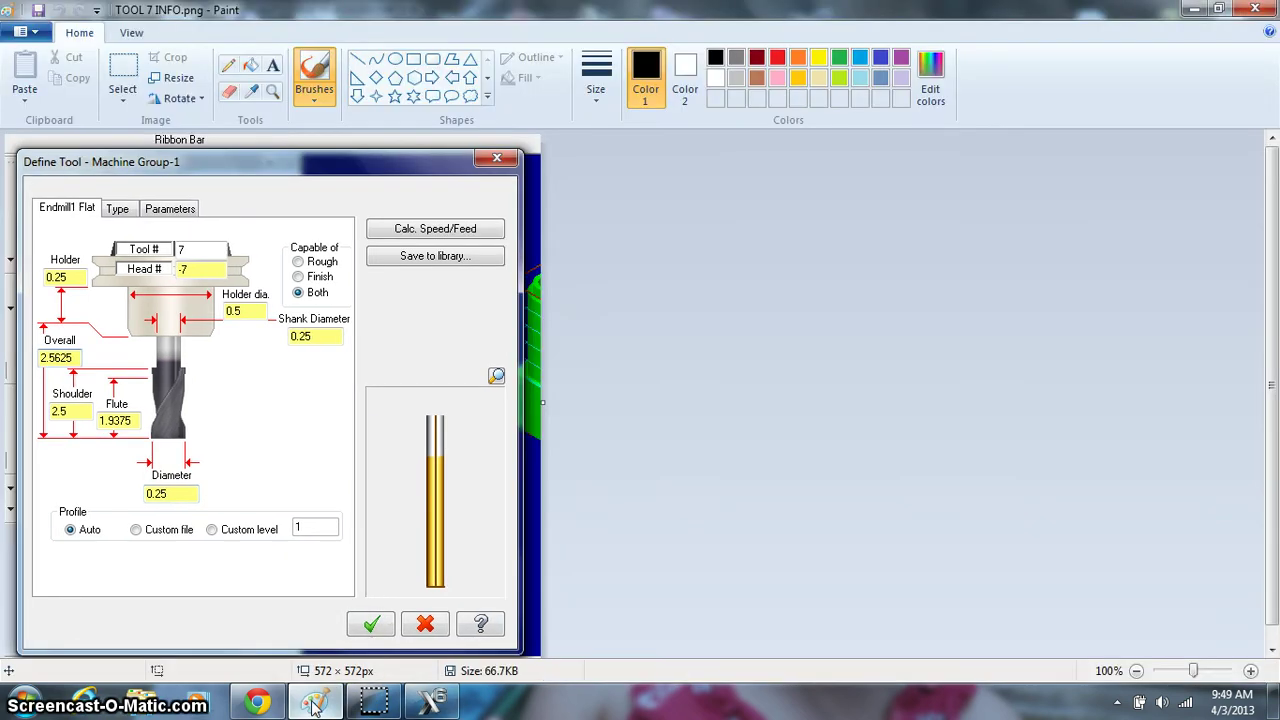
{"action": "left_click", "coordinate": [315, 704]}
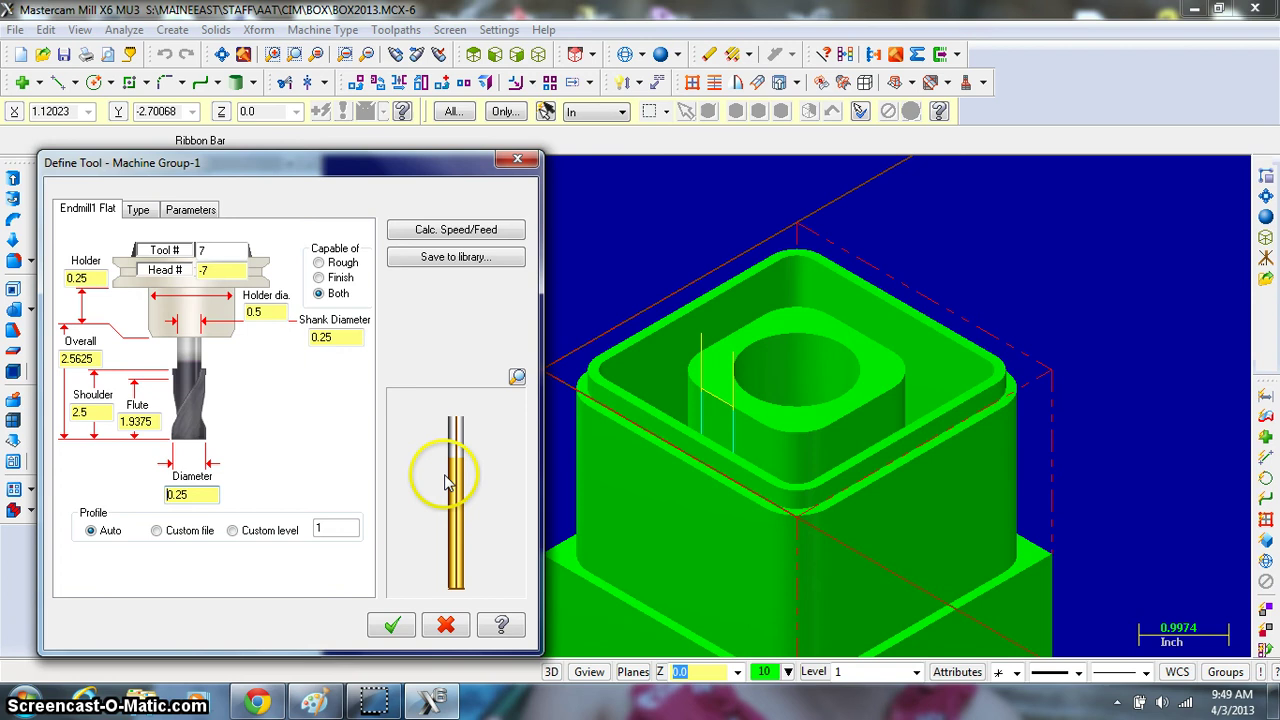
{"action": "left_click", "coordinate": [393, 626]}
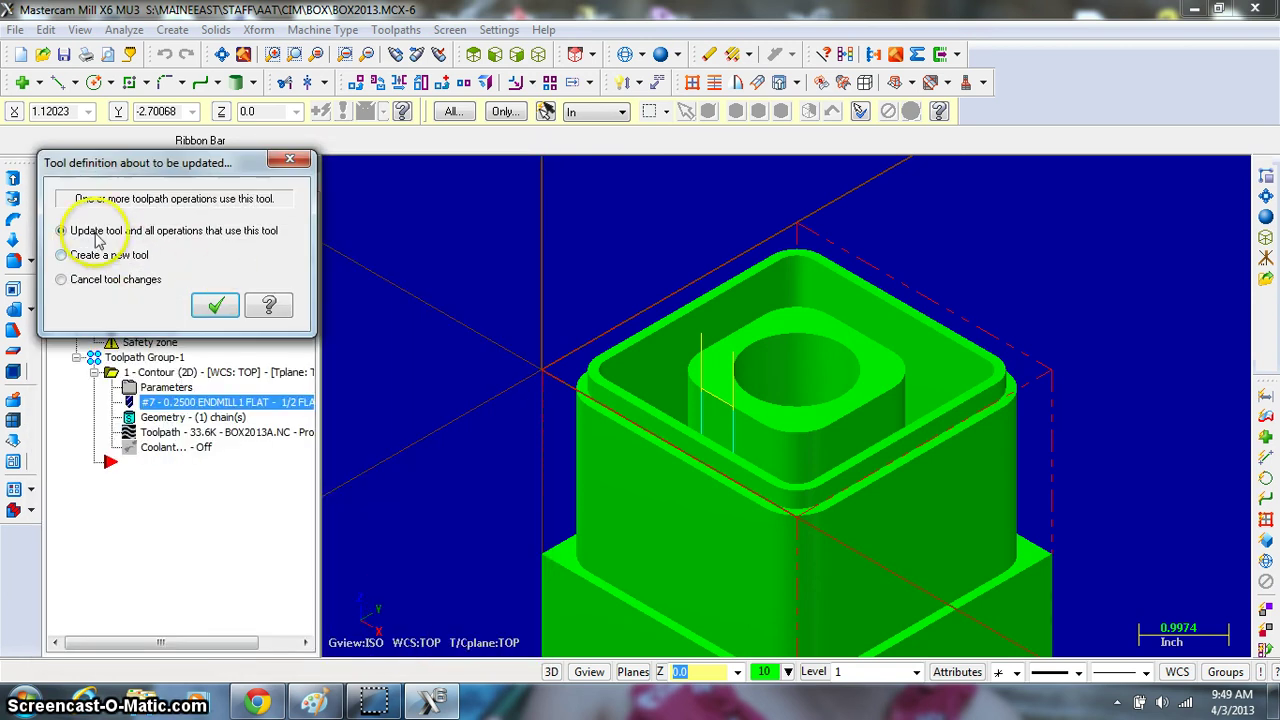
{"action": "left_click", "coordinate": [214, 305]}
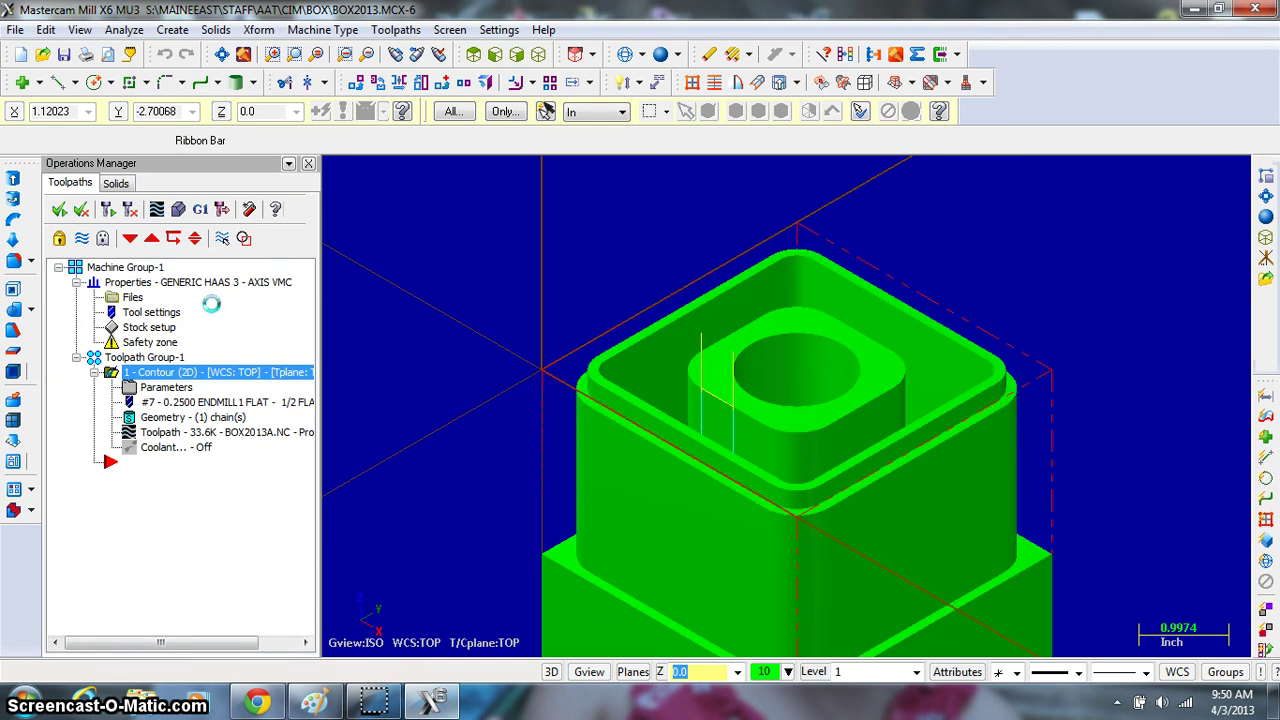
{"action": "left_click", "coordinate": [178, 209]}
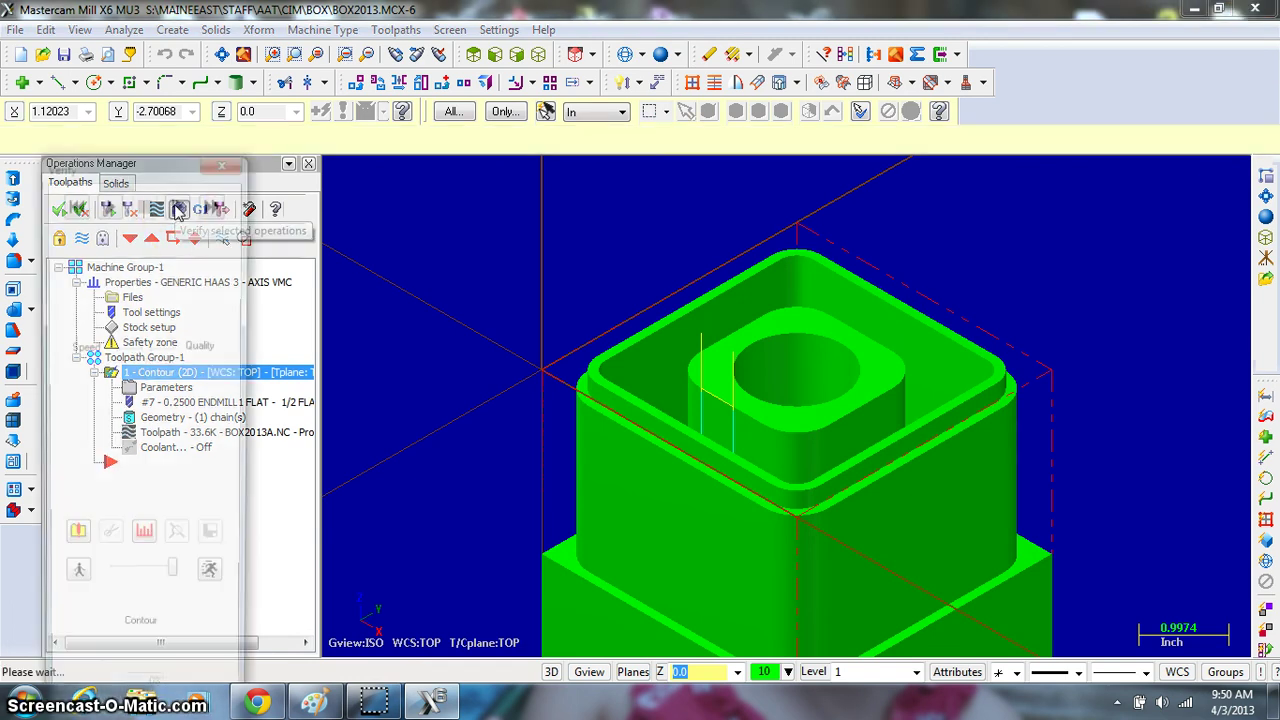
{"action": "left_click", "coordinate": [110, 202]}
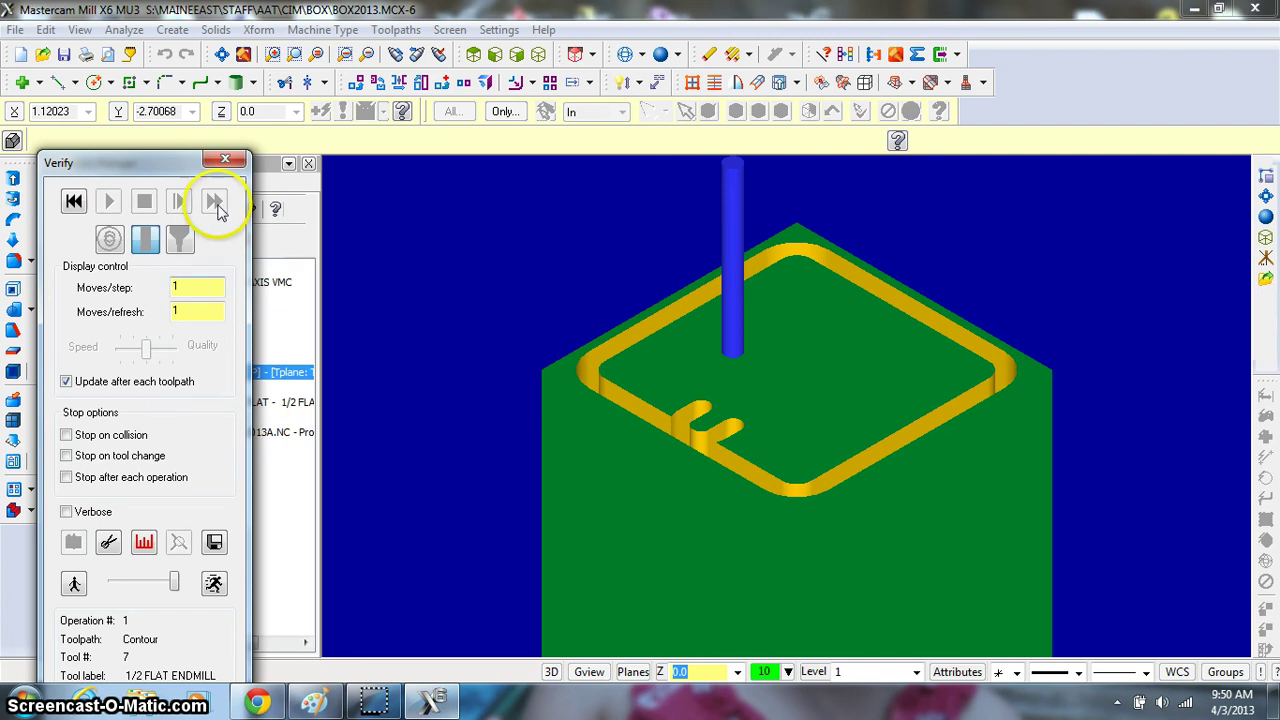
{"action": "left_click", "coordinate": [224, 159]}
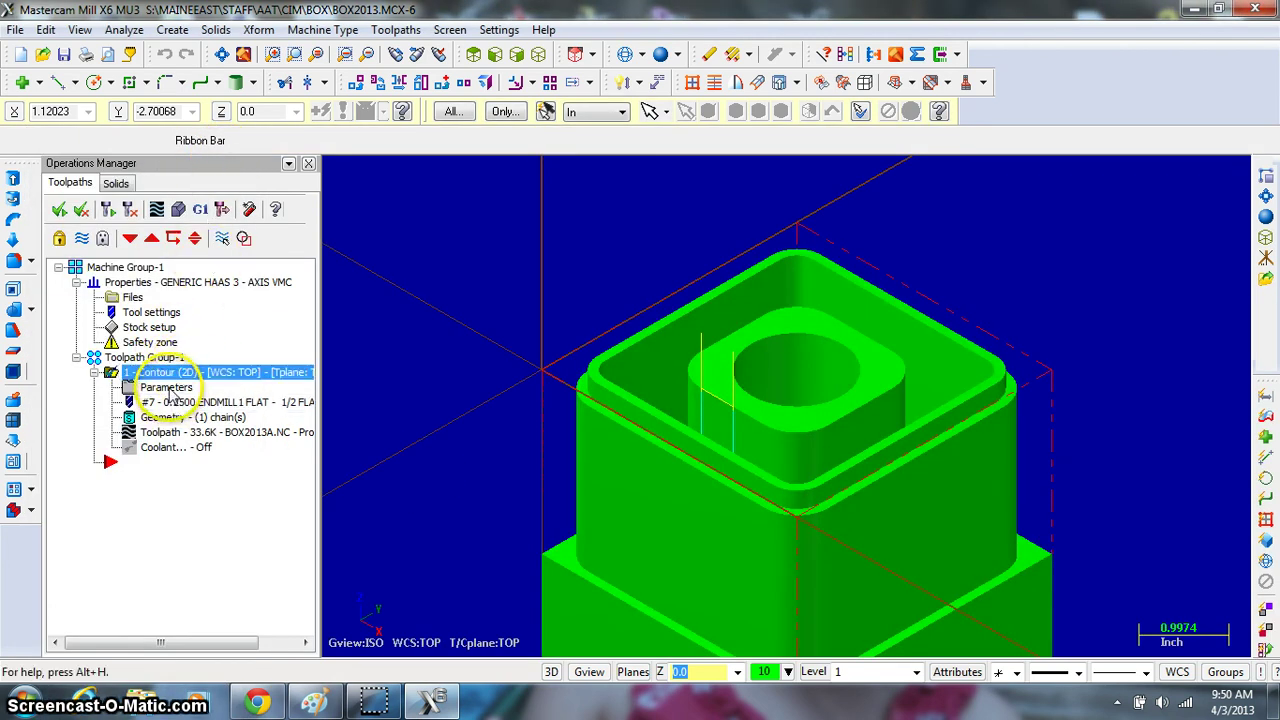
Change contour operation 1's Cut Parameters compensation direction from Left to Right
{"action": "left_click", "coordinate": [168, 388]}
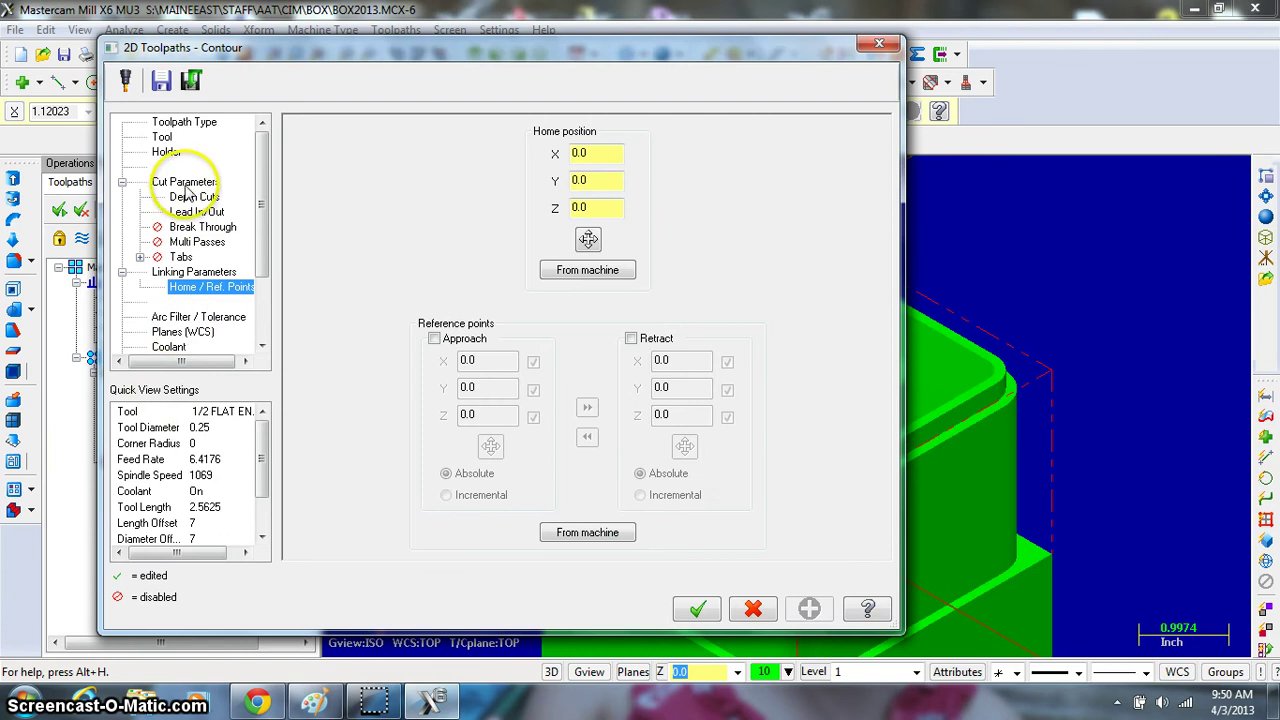
{"action": "left_click", "coordinate": [188, 182]}
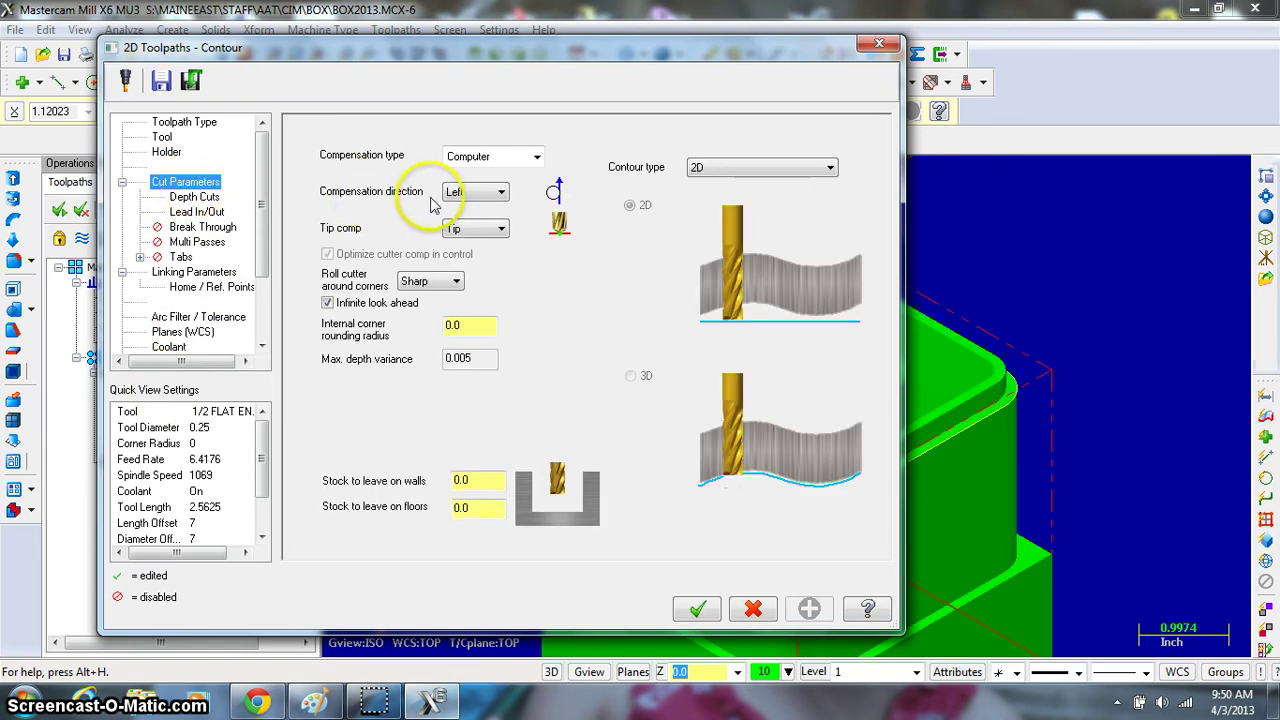
{"action": "left_click", "coordinate": [485, 196]}
{"action": "left_click", "coordinate": [484, 218]}
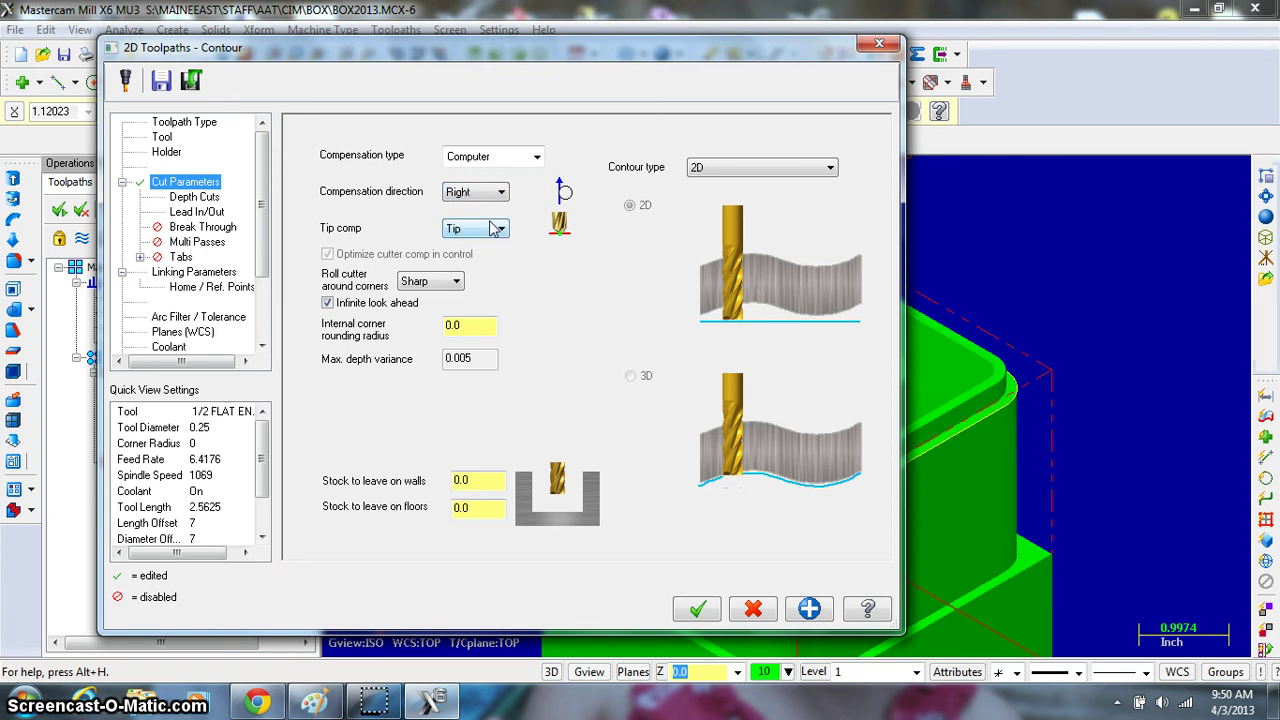
{"action": "left_click", "coordinate": [695, 610]}
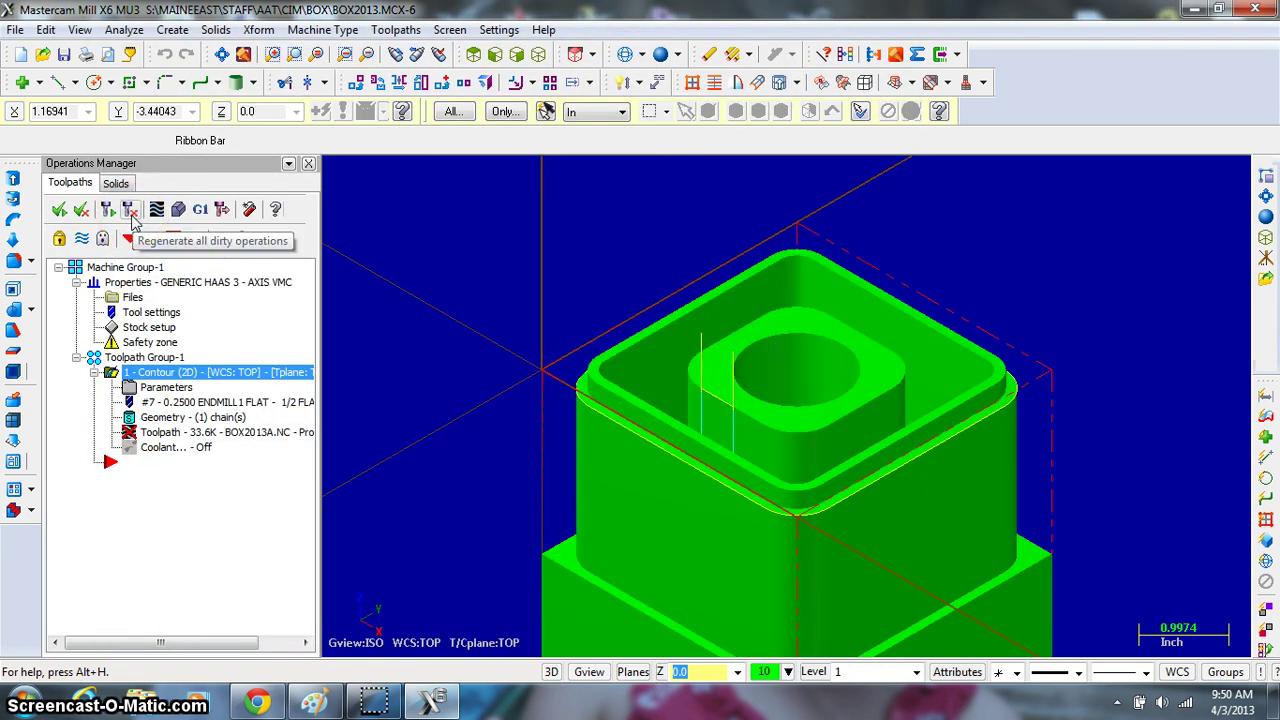
Regenerate the dirty contour operation, play its Verify simulation, and close the Verify window
{"action": "left_click", "coordinate": [131, 212]}
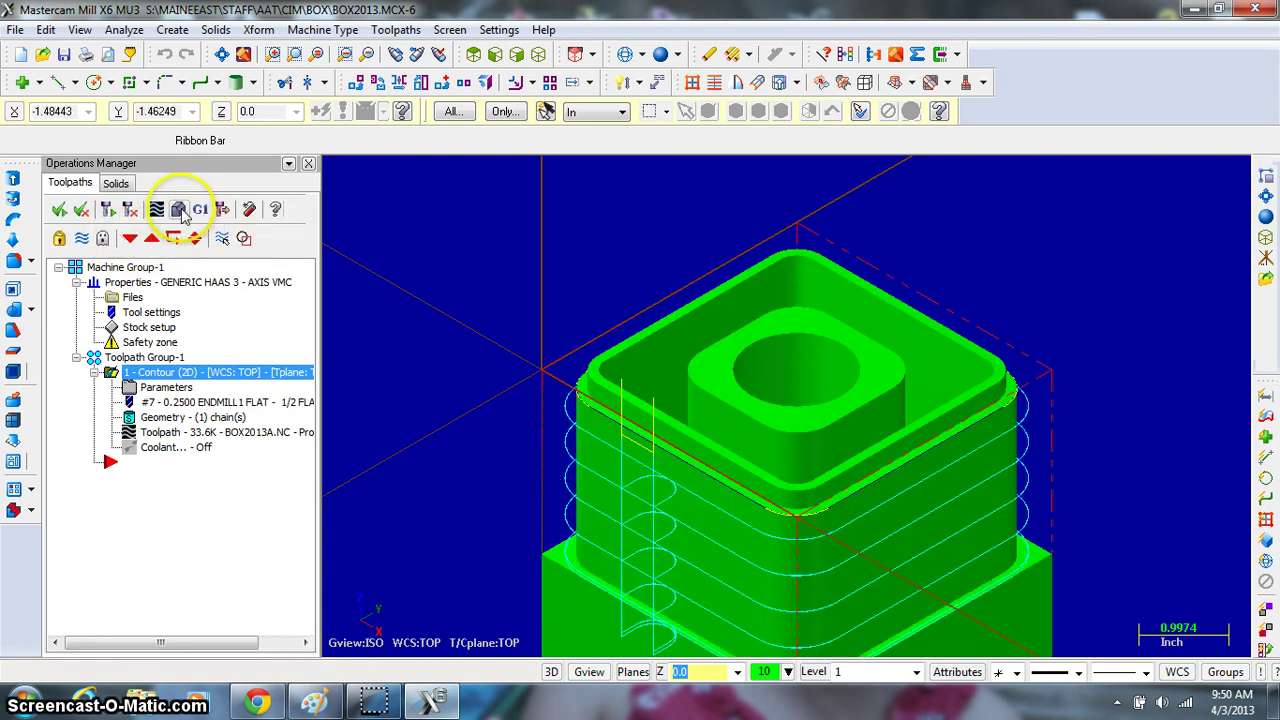
{"action": "left_click", "coordinate": [176, 210]}
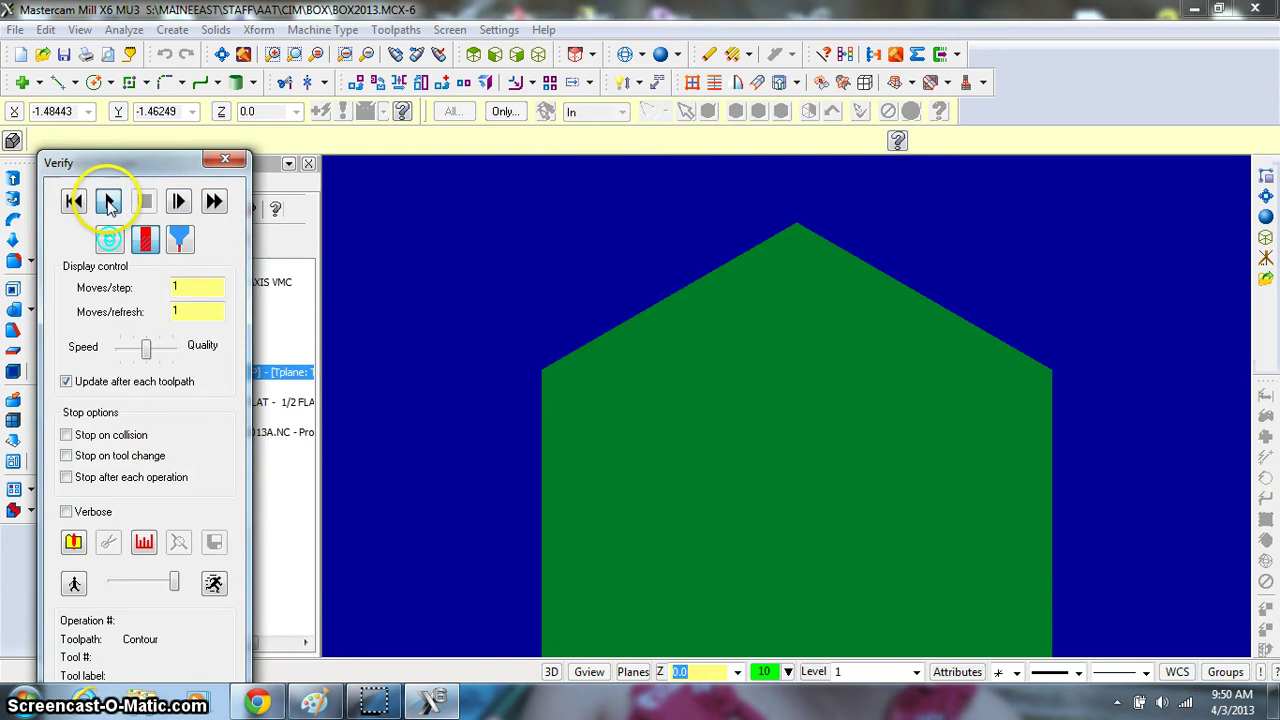
{"action": "left_click", "coordinate": [110, 203]}
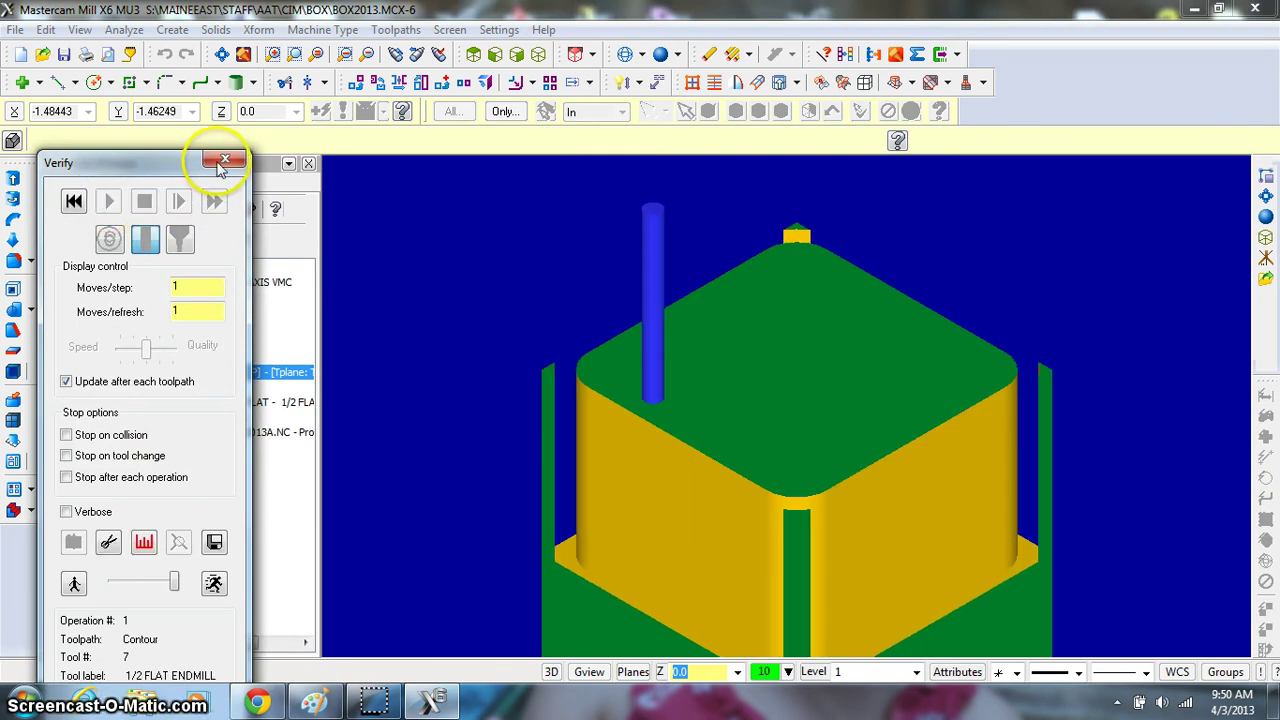
{"action": "left_click", "coordinate": [224, 159]}
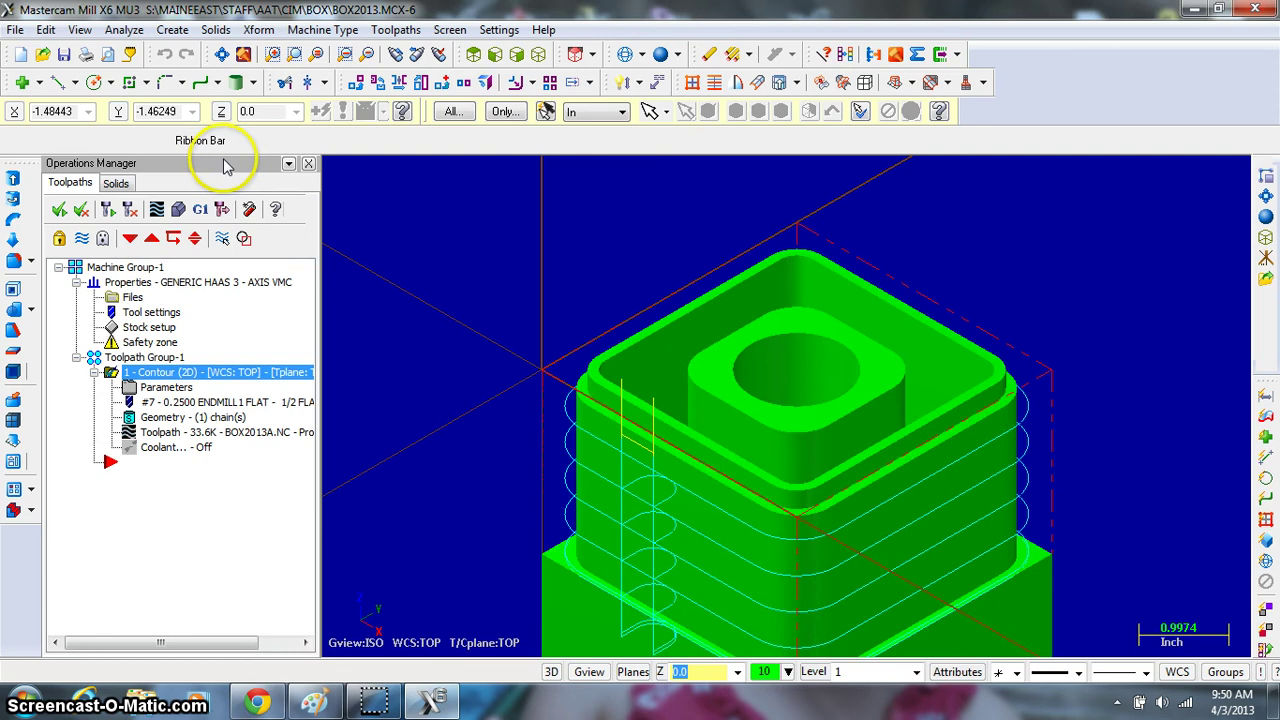
{"action": "scroll", "coordinate": [495, 357], "scroll_direction": "down", "scroll_amount": 3}
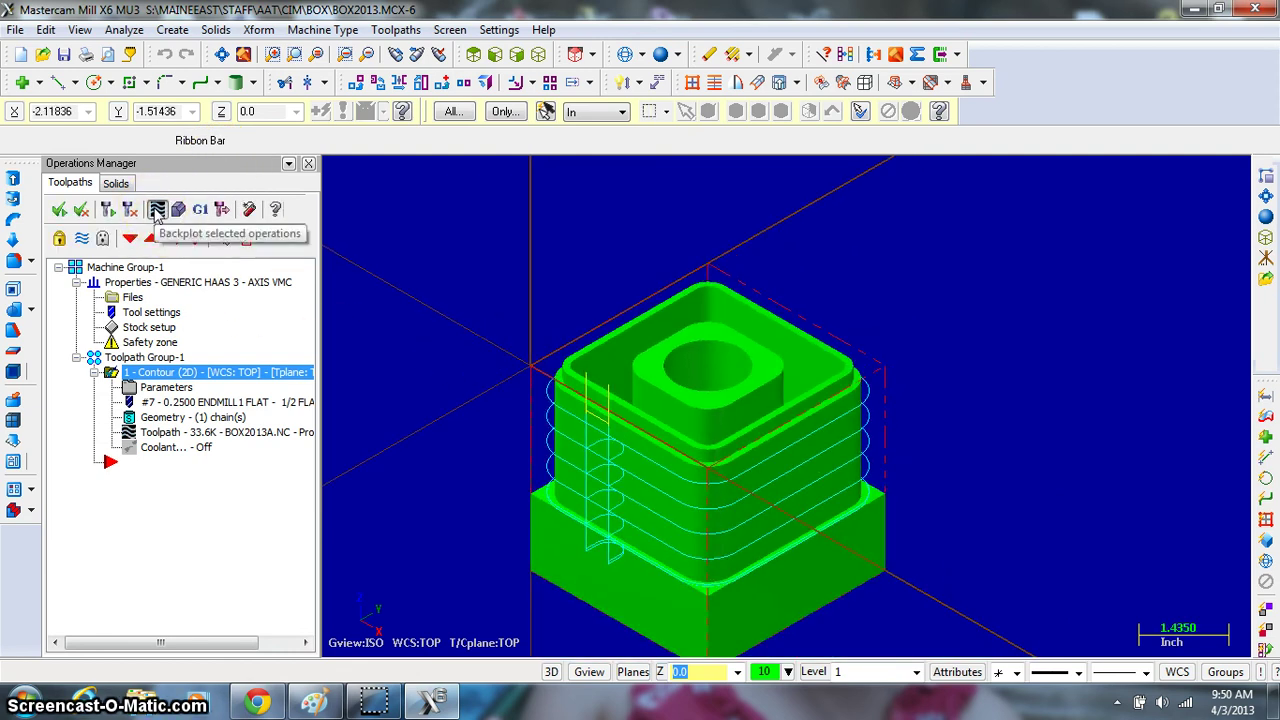
{"action": "left_click", "coordinate": [157, 210]}
{"action": "left_click", "coordinate": [86, 224]}
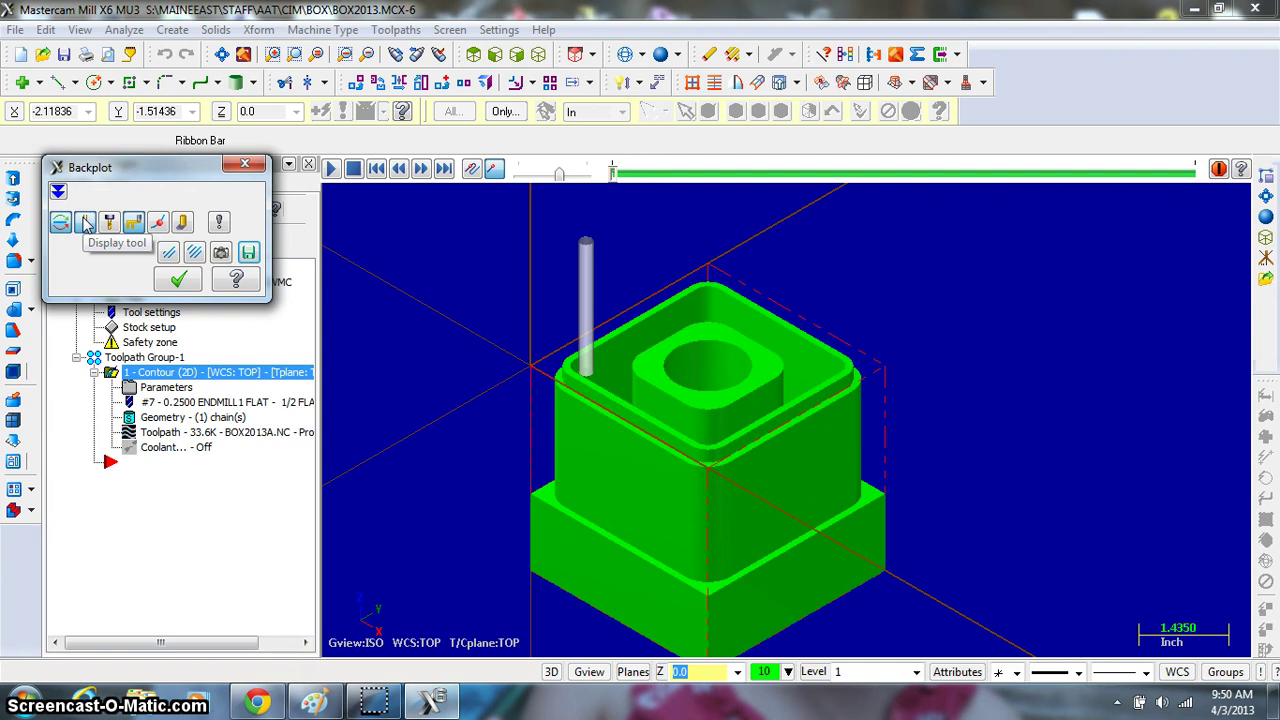
{"action": "left_click", "coordinate": [110, 224]}
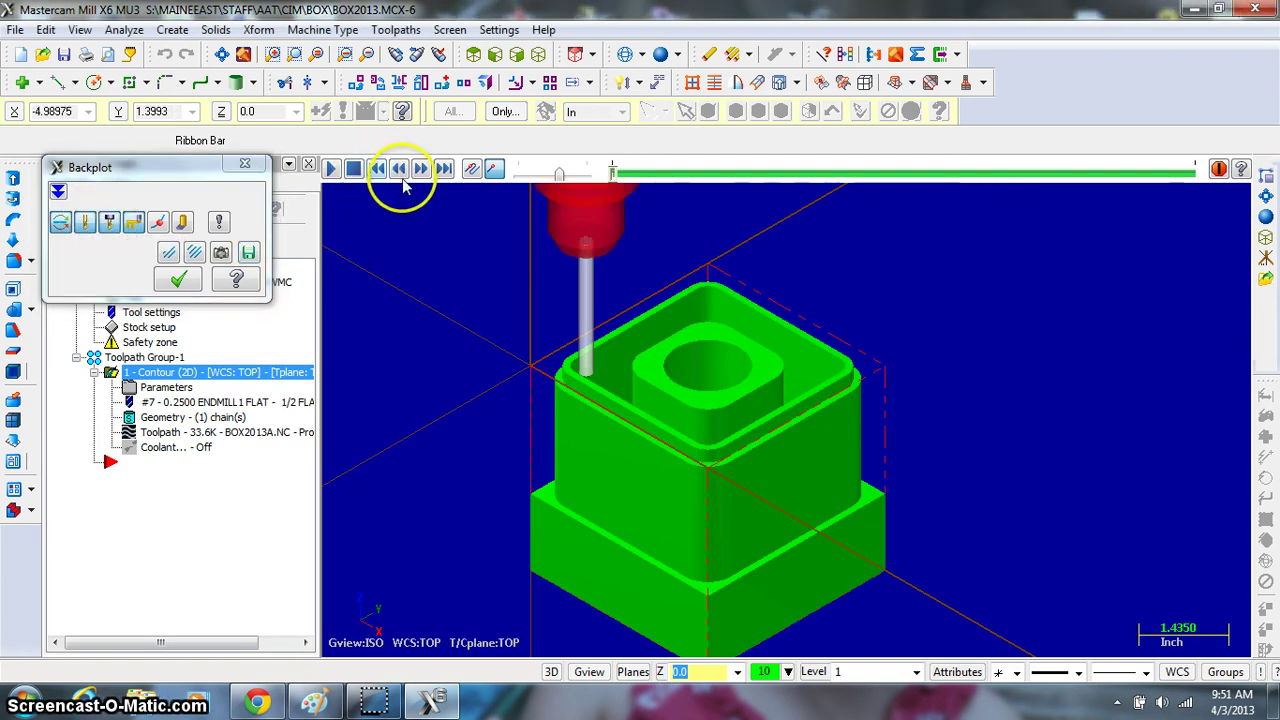
{"action": "left_click", "coordinate": [331, 169]}
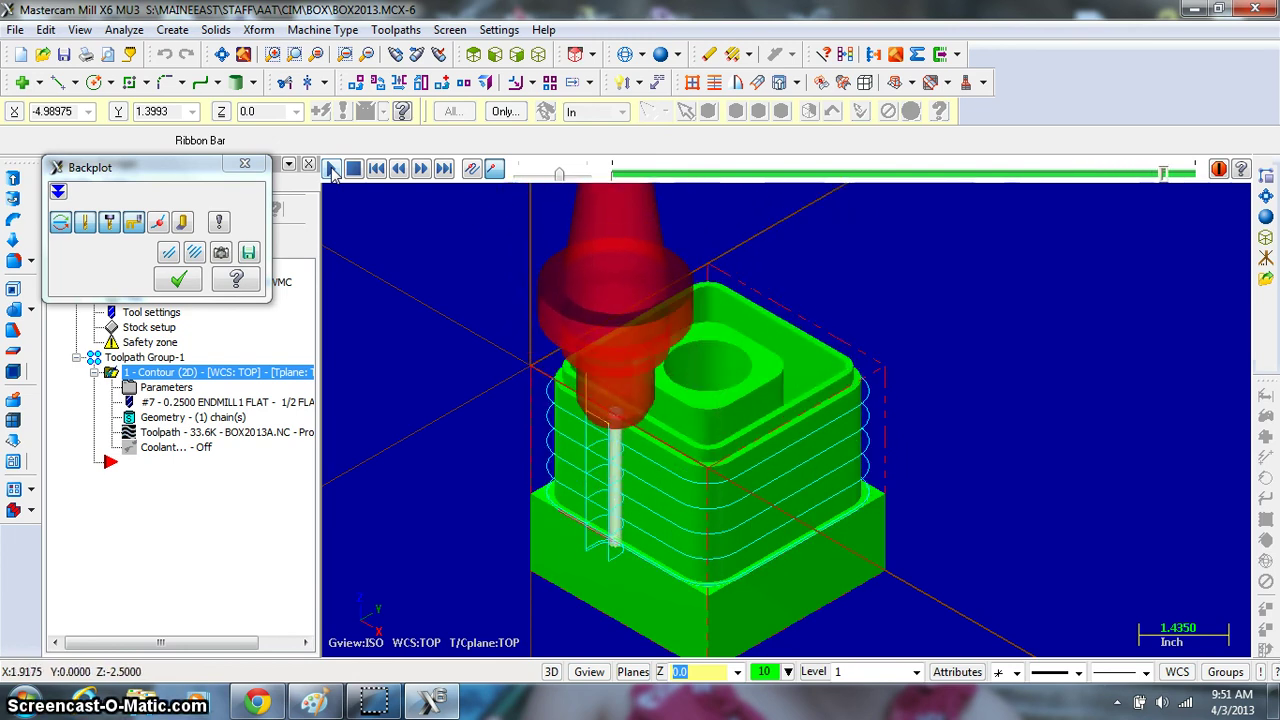
{"action": "left_click", "coordinate": [180, 280]}
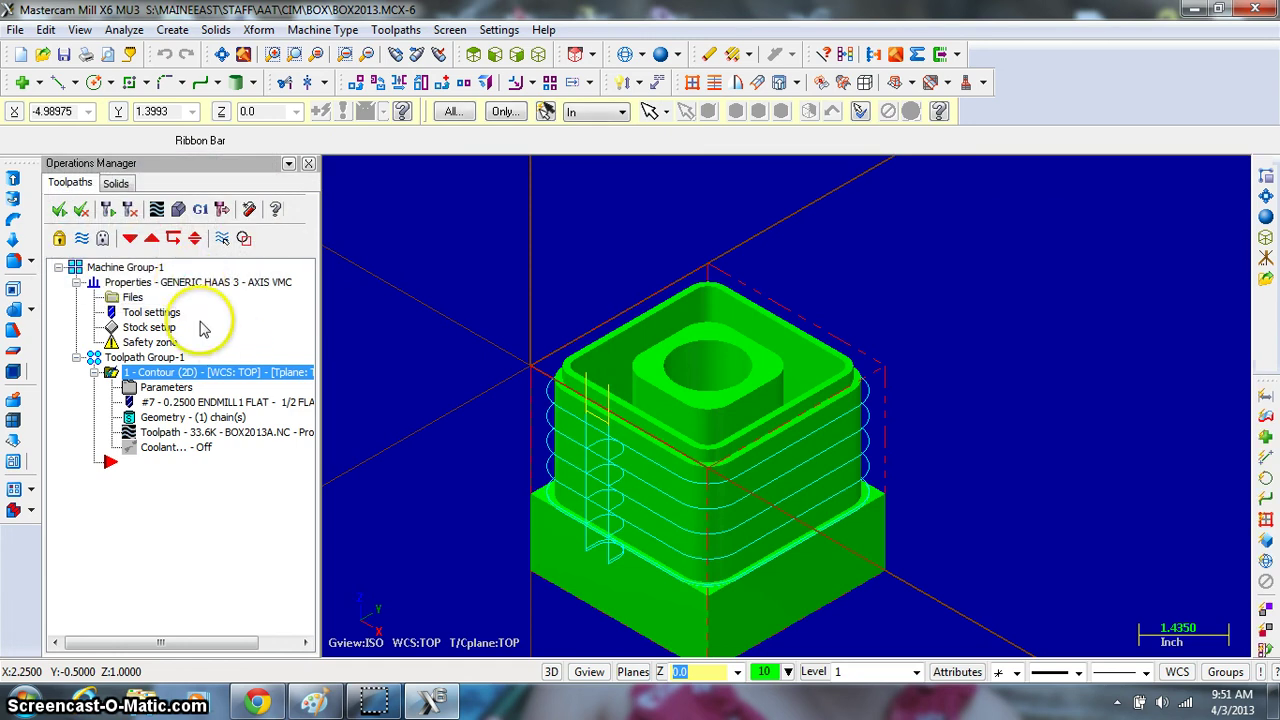
Start a new 2D contour chained on the ledge's top edge, using the other reference face
{"action": "left_click", "coordinate": [397, 30]}
{"action": "left_click", "coordinate": [417, 58]}
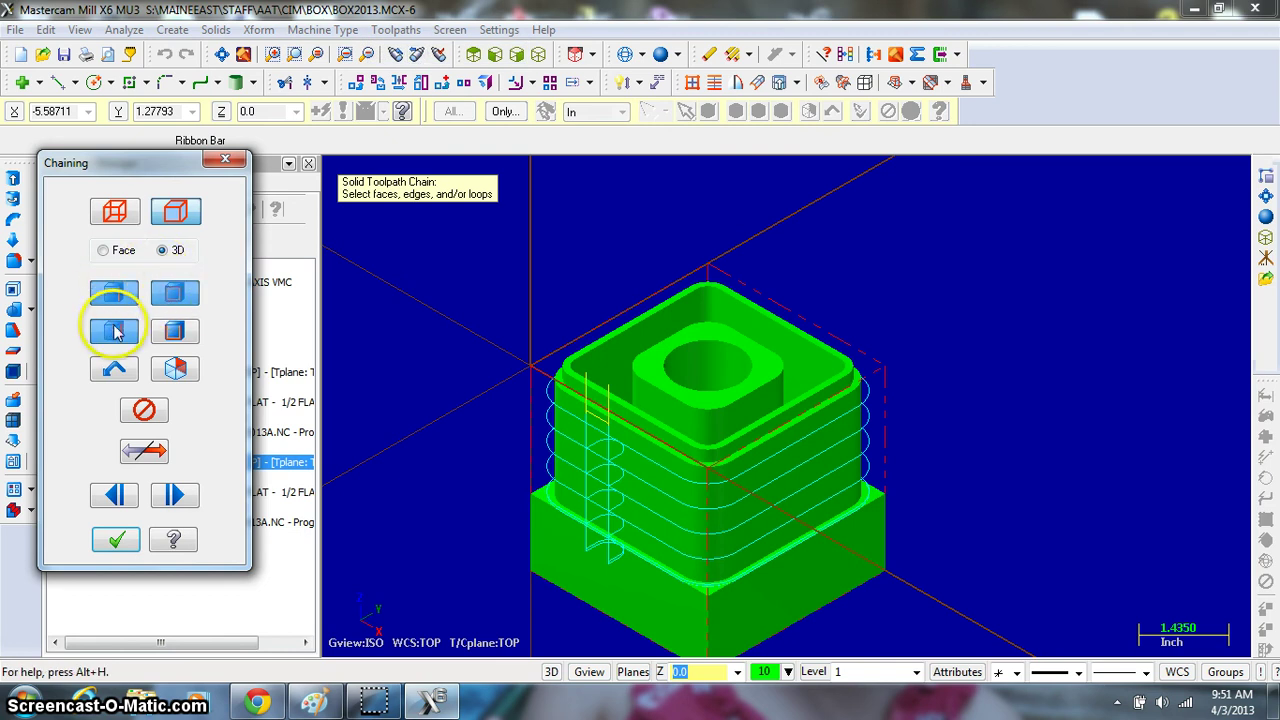
{"action": "left_click", "coordinate": [116, 543]}
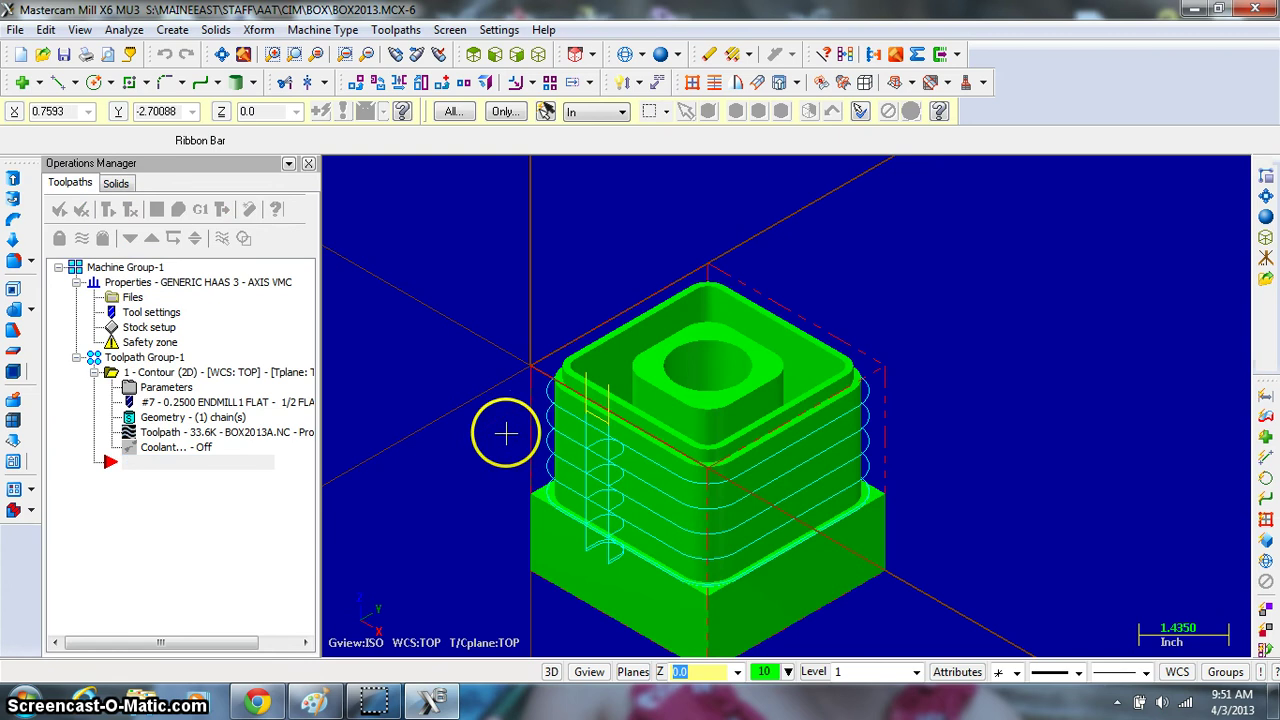
{"action": "scroll", "coordinate": [574, 373], "scroll_direction": "up", "scroll_amount": 2}
{"action": "scroll", "coordinate": [574, 373], "scroll_direction": "up", "scroll_amount": 3}
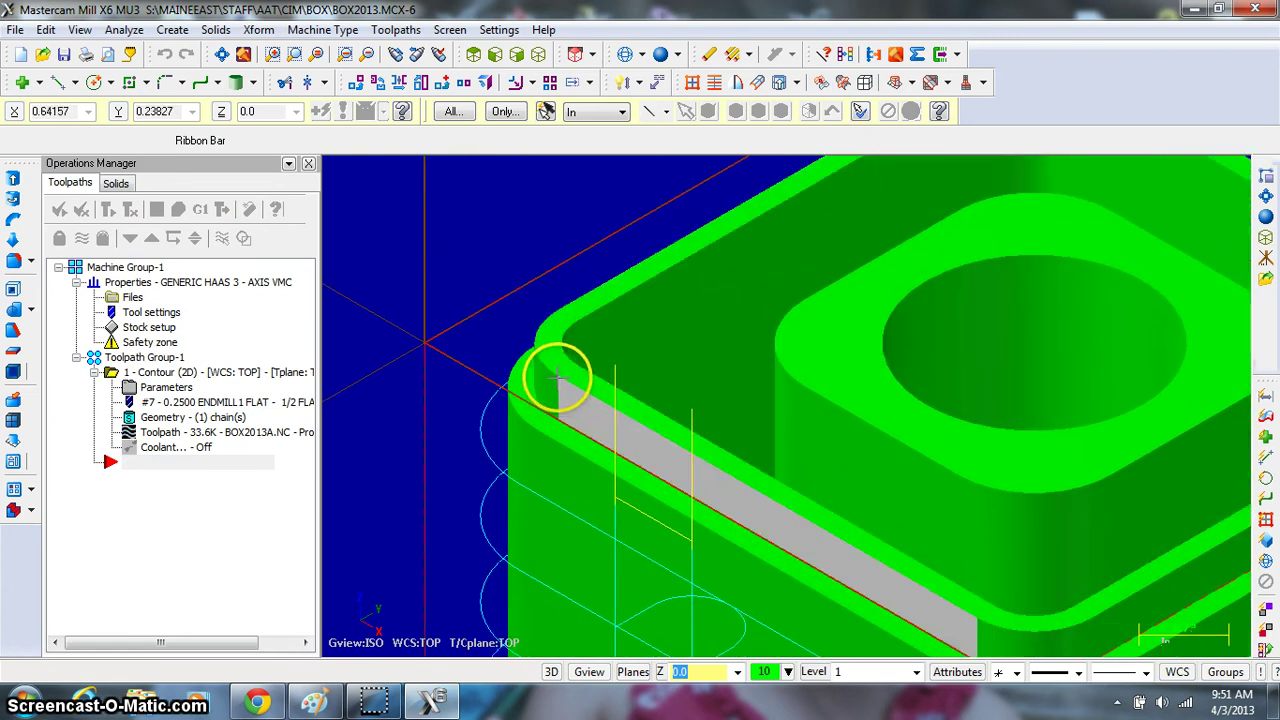
{"action": "left_click", "coordinate": [397, 29]}
{"action": "left_click", "coordinate": [412, 56]}
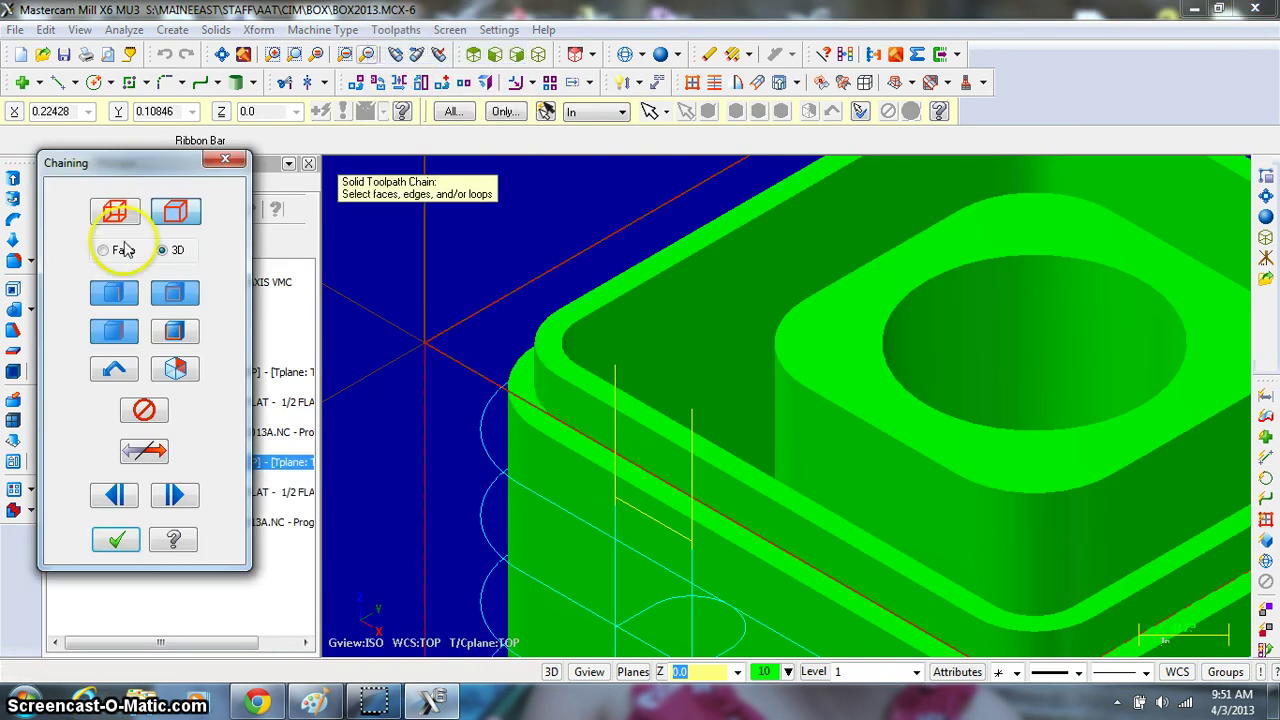
{"action": "left_click", "coordinate": [572, 392]}
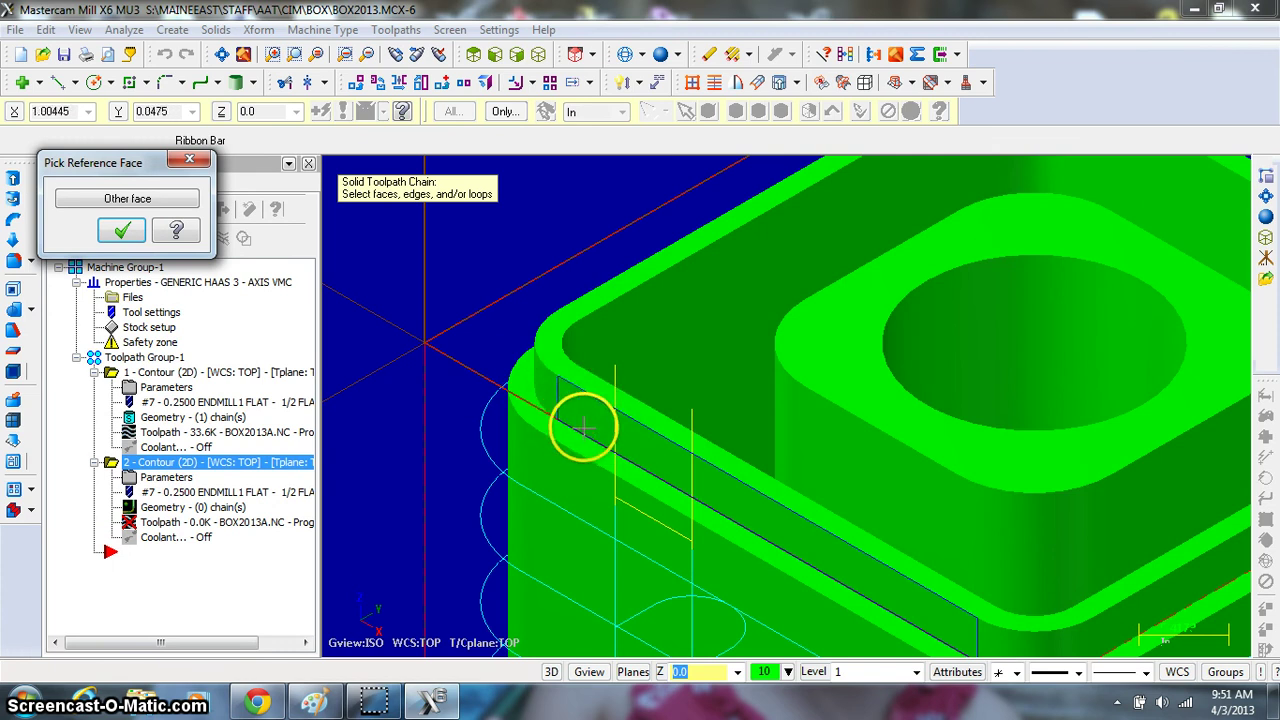
{"action": "left_click", "coordinate": [160, 197]}
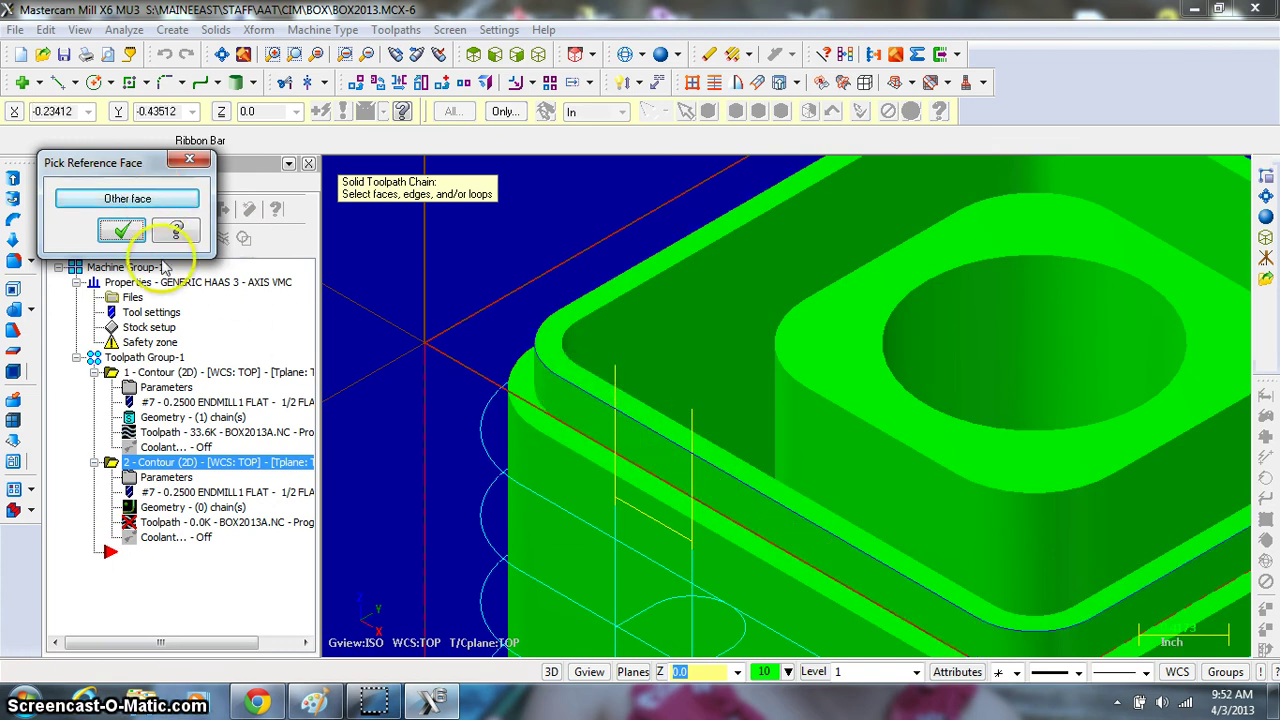
{"action": "left_click", "coordinate": [129, 239]}
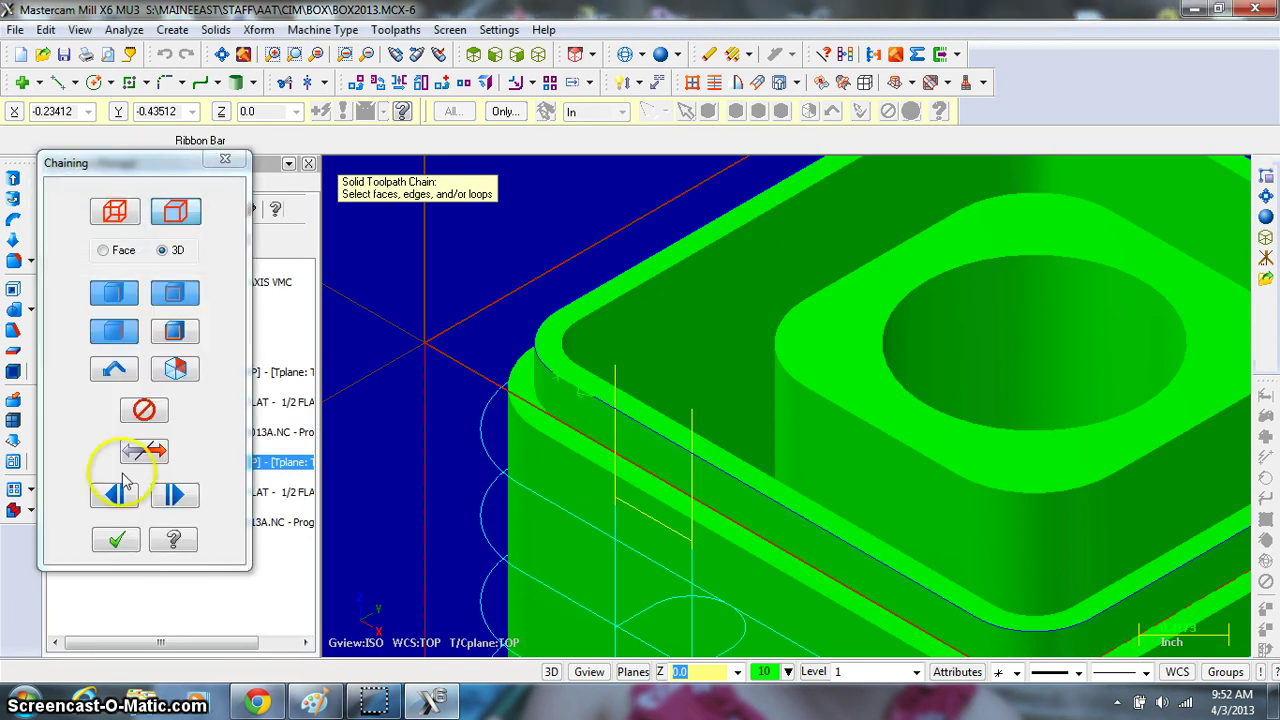
{"action": "left_click", "coordinate": [116, 540]}
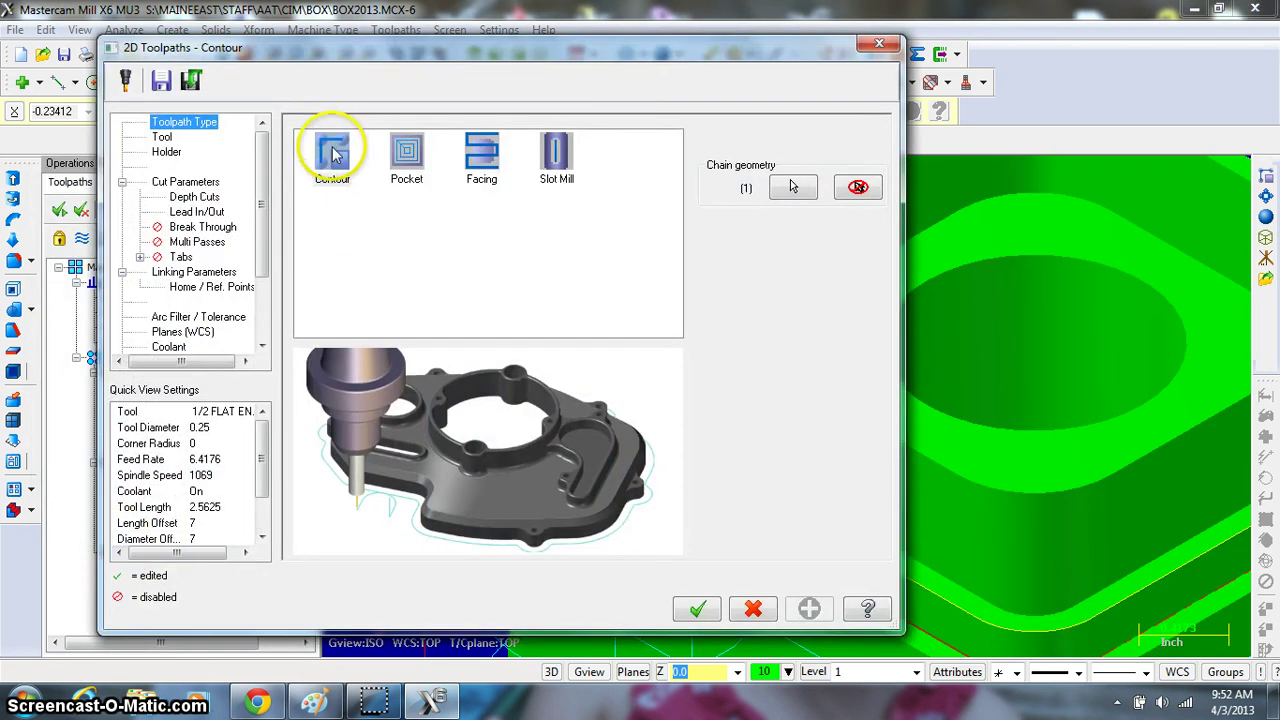
Review the Tool, Holder, Cut Parameters, Depth Cuts, Lead In/Out and Linking Parameters pages
{"action": "left_click", "coordinate": [162, 137]}
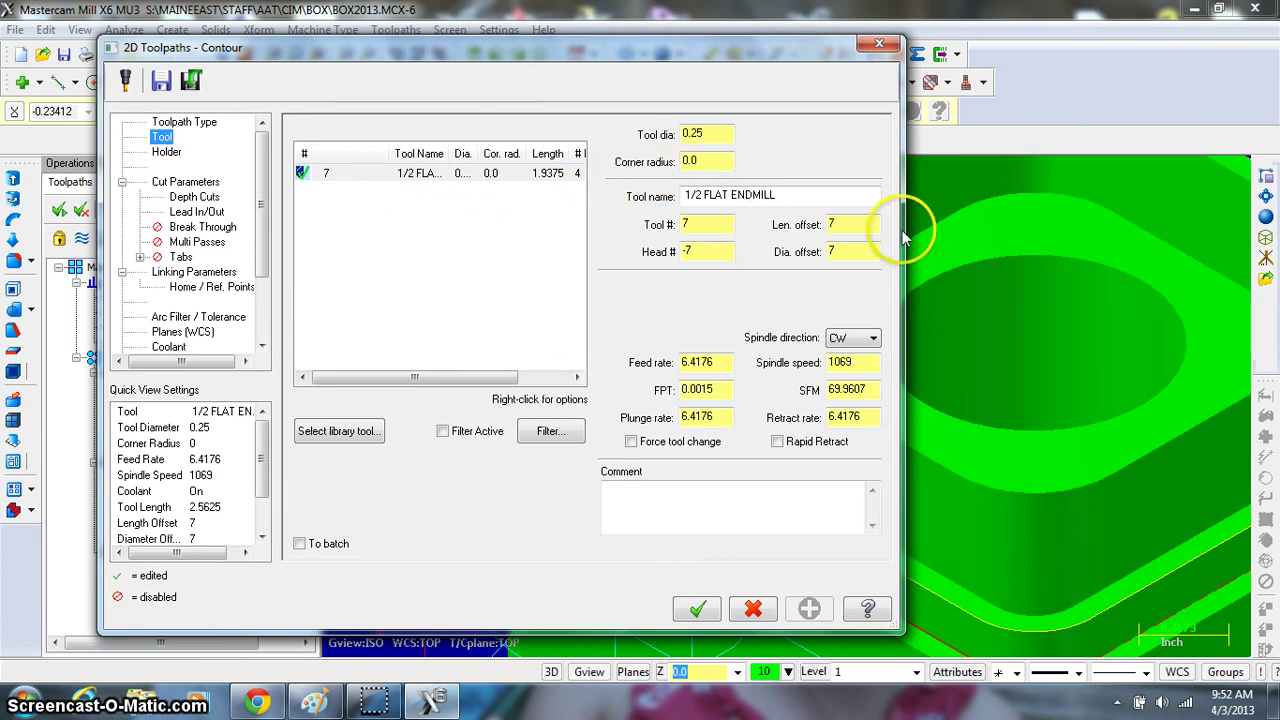
{"action": "left_click", "coordinate": [165, 152]}
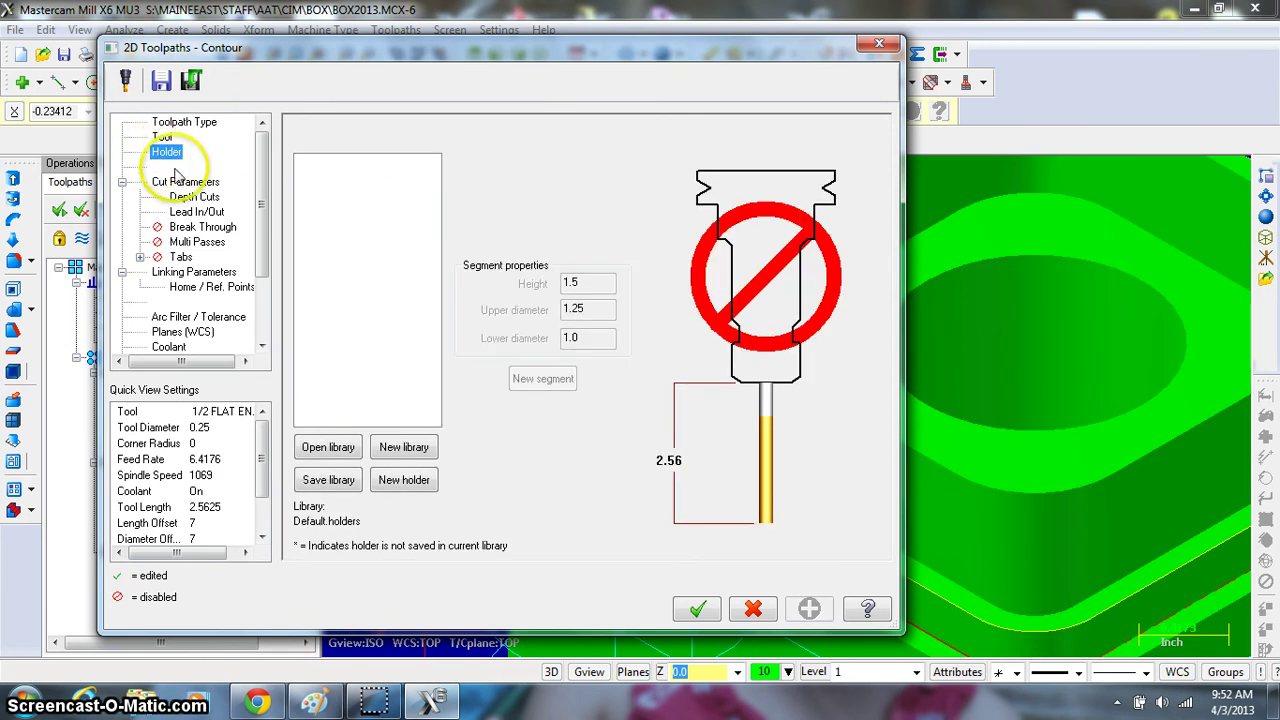
{"action": "left_click", "coordinate": [182, 181]}
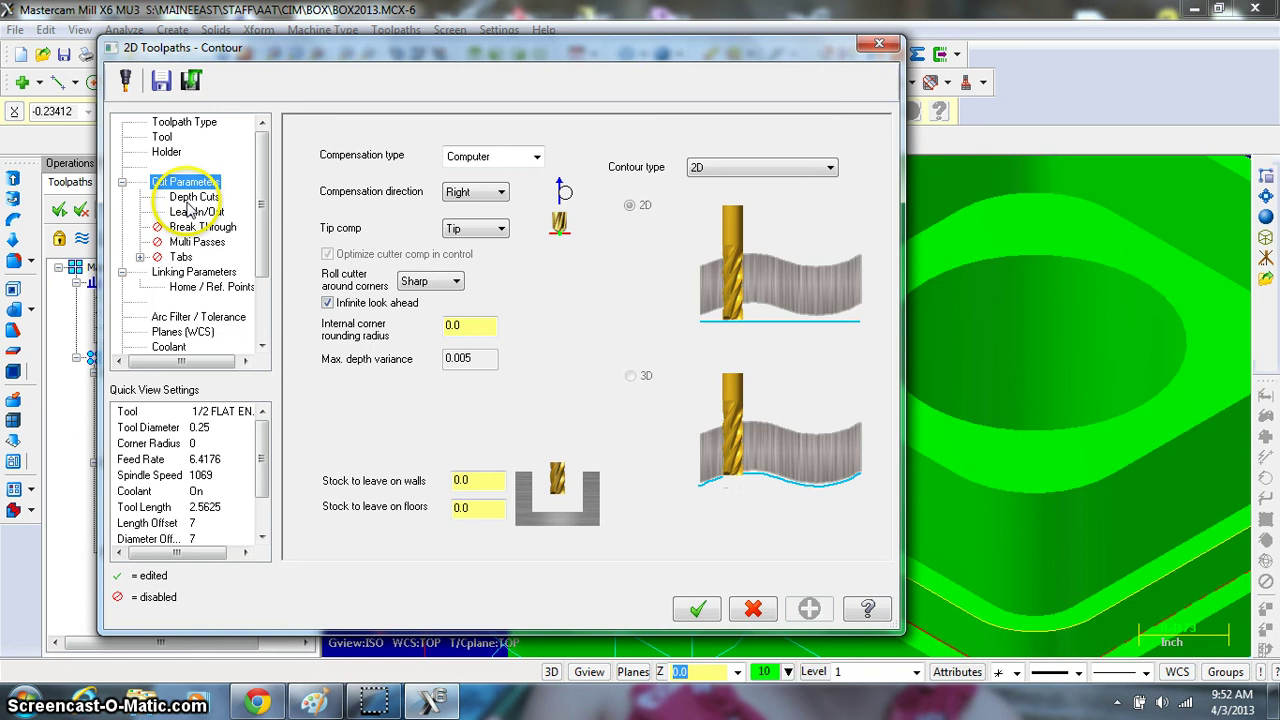
{"action": "left_click", "coordinate": [190, 199]}
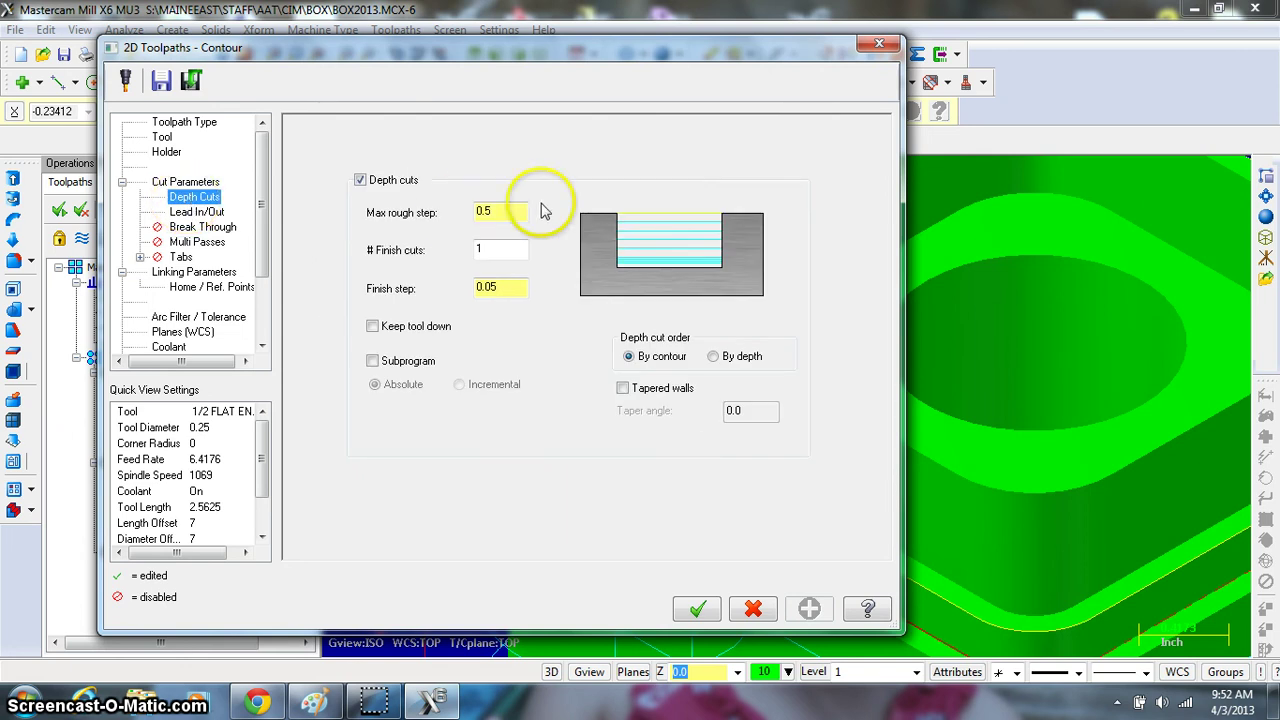
{"action": "left_click", "coordinate": [196, 214]}
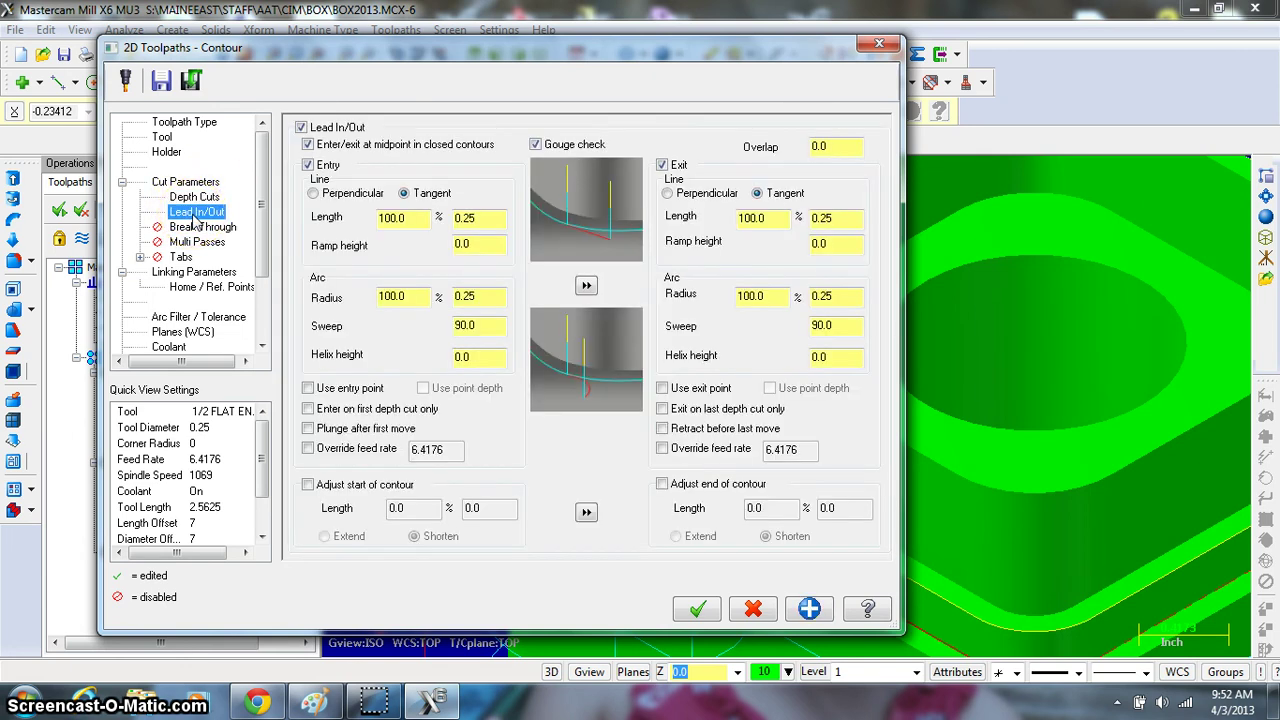
{"action": "left_click", "coordinate": [195, 273]}
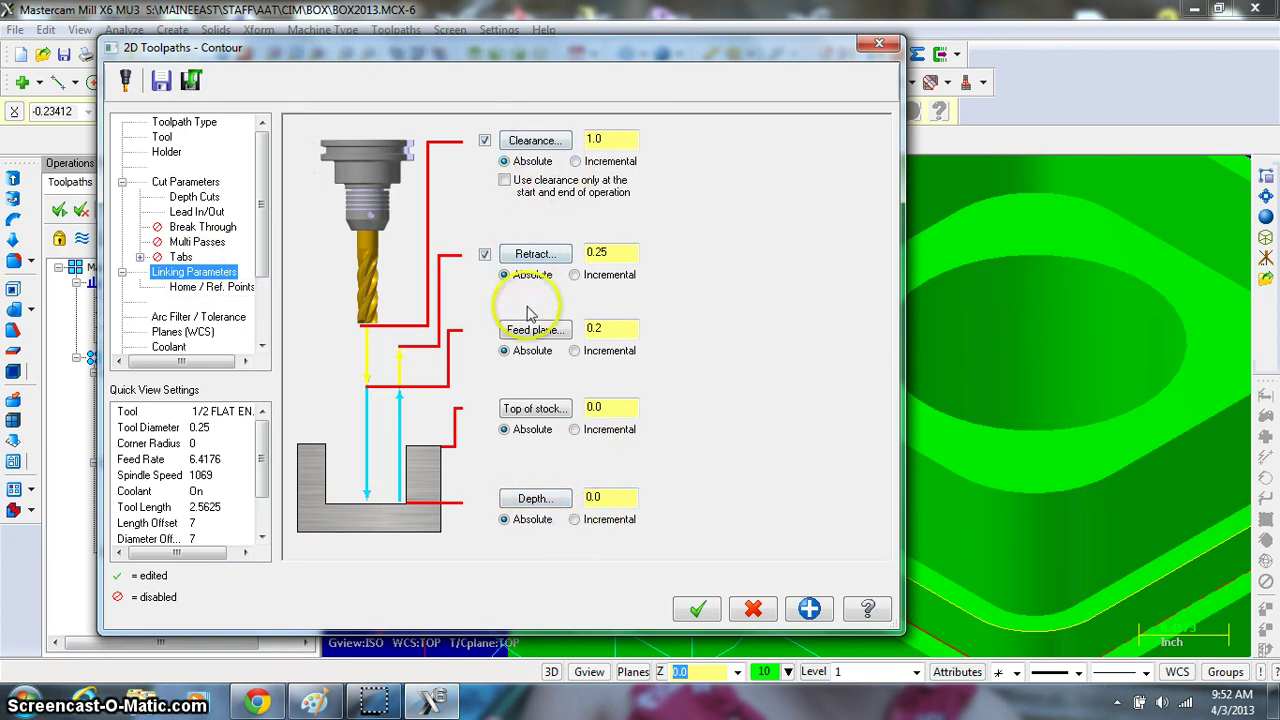
Pick the ledge edge to set the cutting depth to -0.25 and accept the contour
{"action": "left_click", "coordinate": [540, 502]}
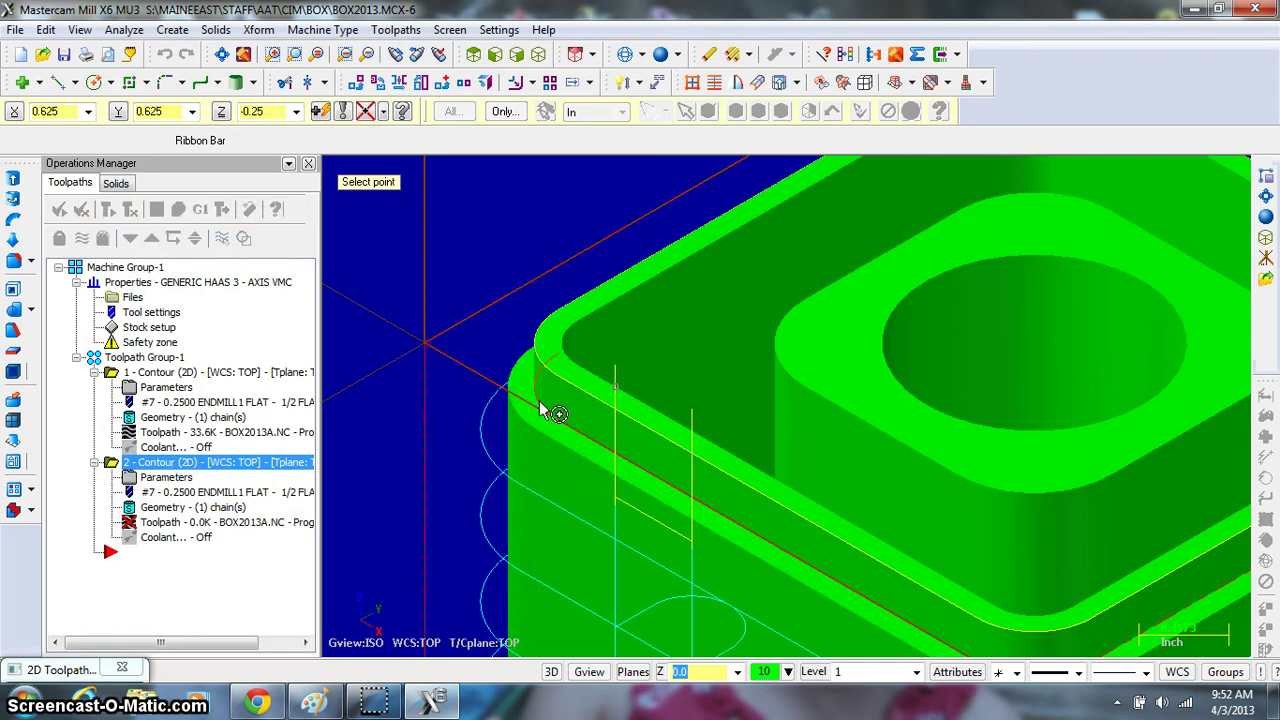
{"action": "left_click", "coordinate": [543, 324]}
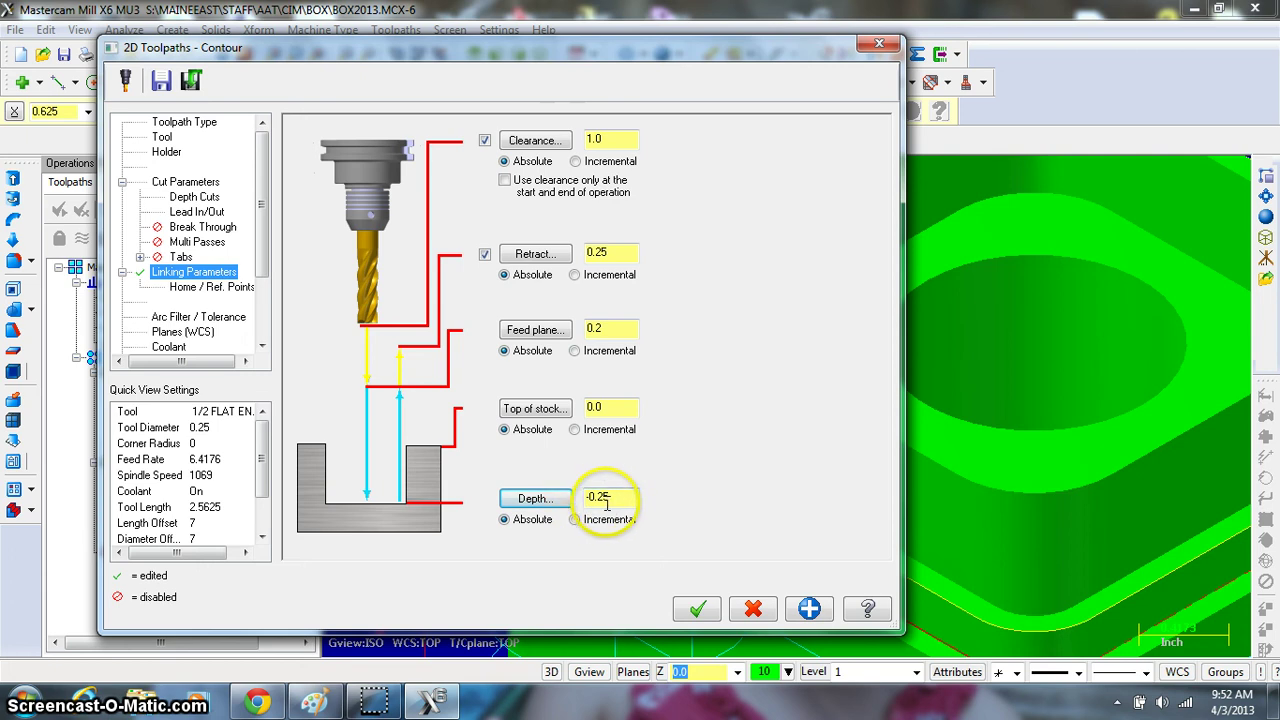
{"action": "left_click", "coordinate": [697, 611]}
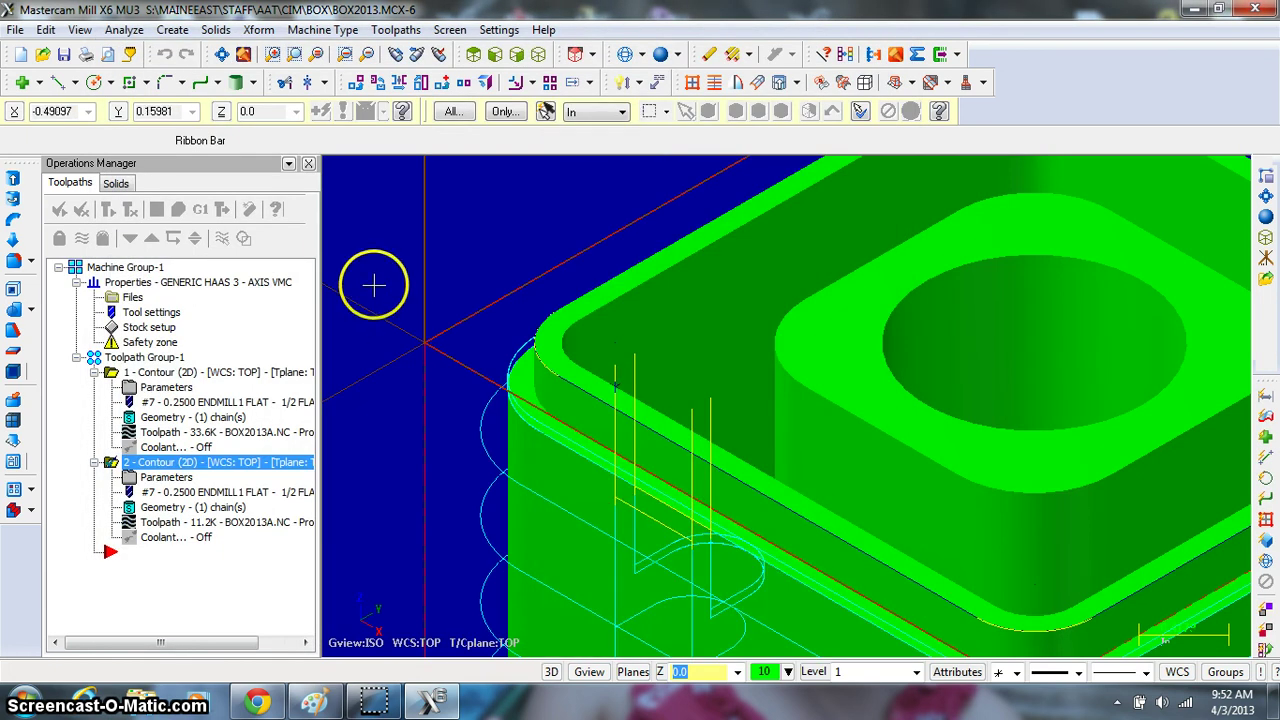
{"action": "scroll", "coordinate": [380, 262], "scroll_direction": "down", "scroll_amount": 5}
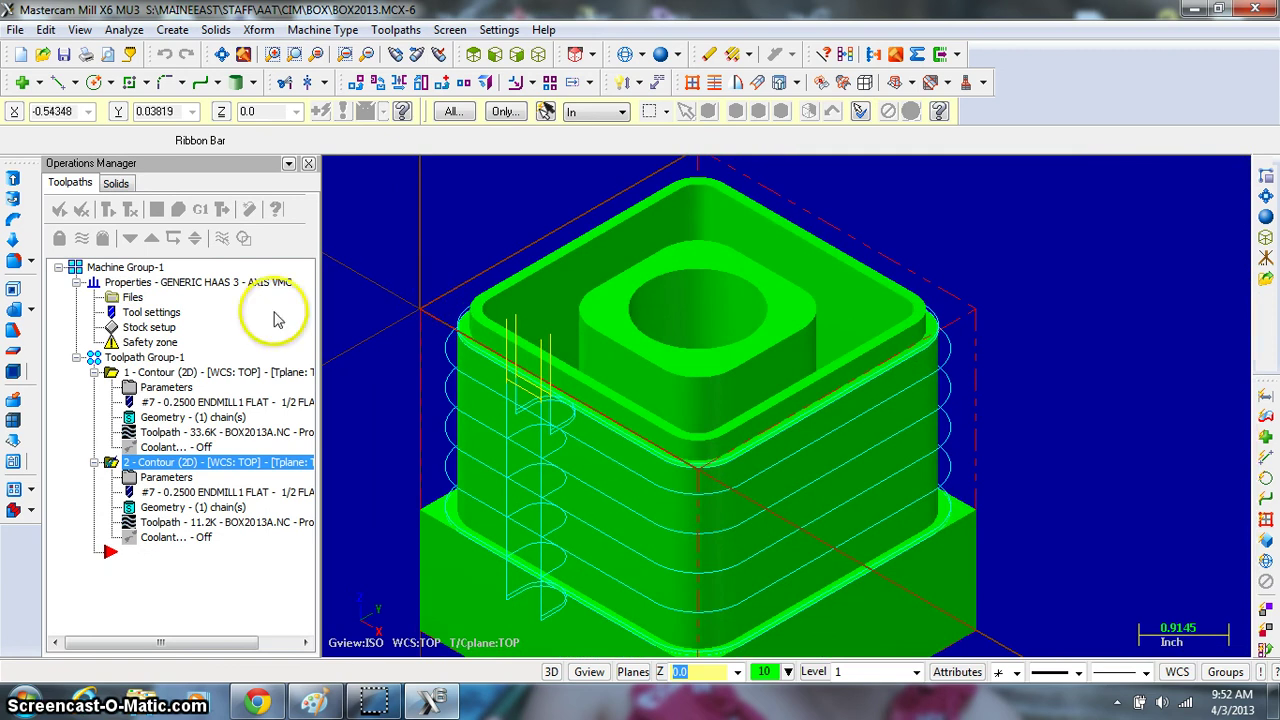
{"action": "left_click", "coordinate": [178, 212]}
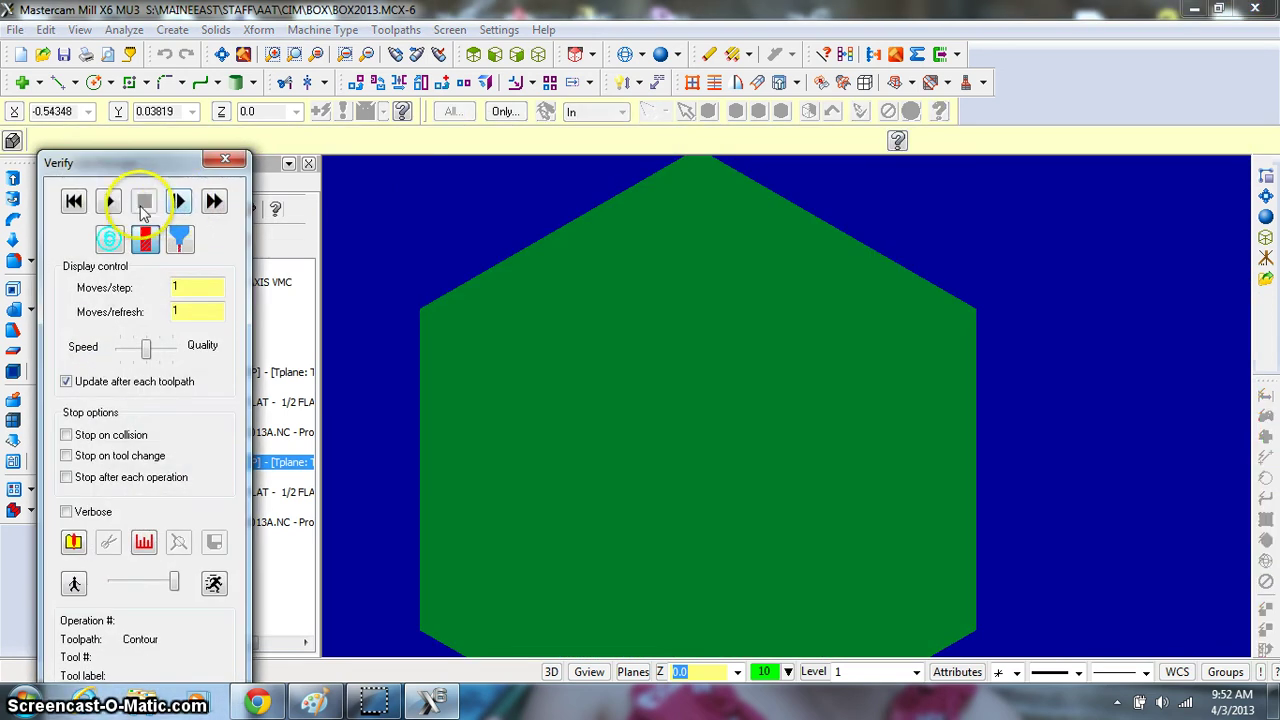
{"action": "left_click", "coordinate": [110, 203]}
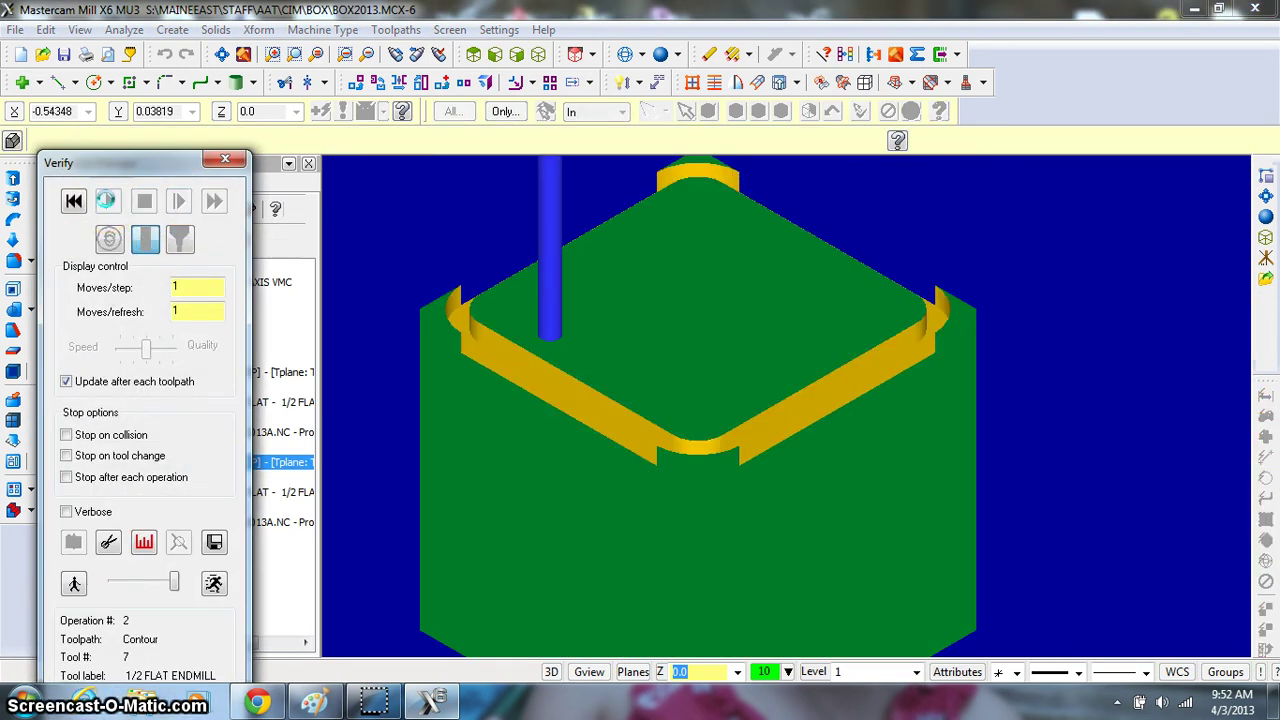
{"action": "left_click", "coordinate": [226, 156]}
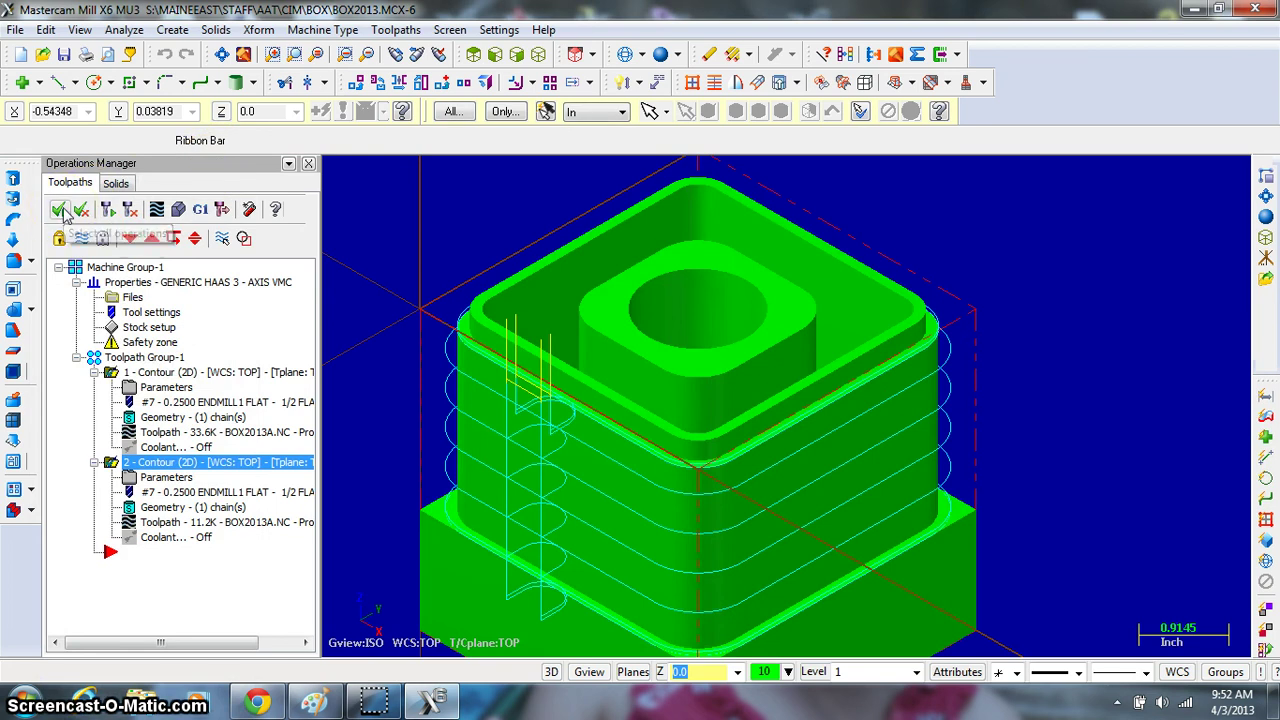
{"action": "left_click", "coordinate": [178, 209]}
{"action": "left_click", "coordinate": [108, 203]}
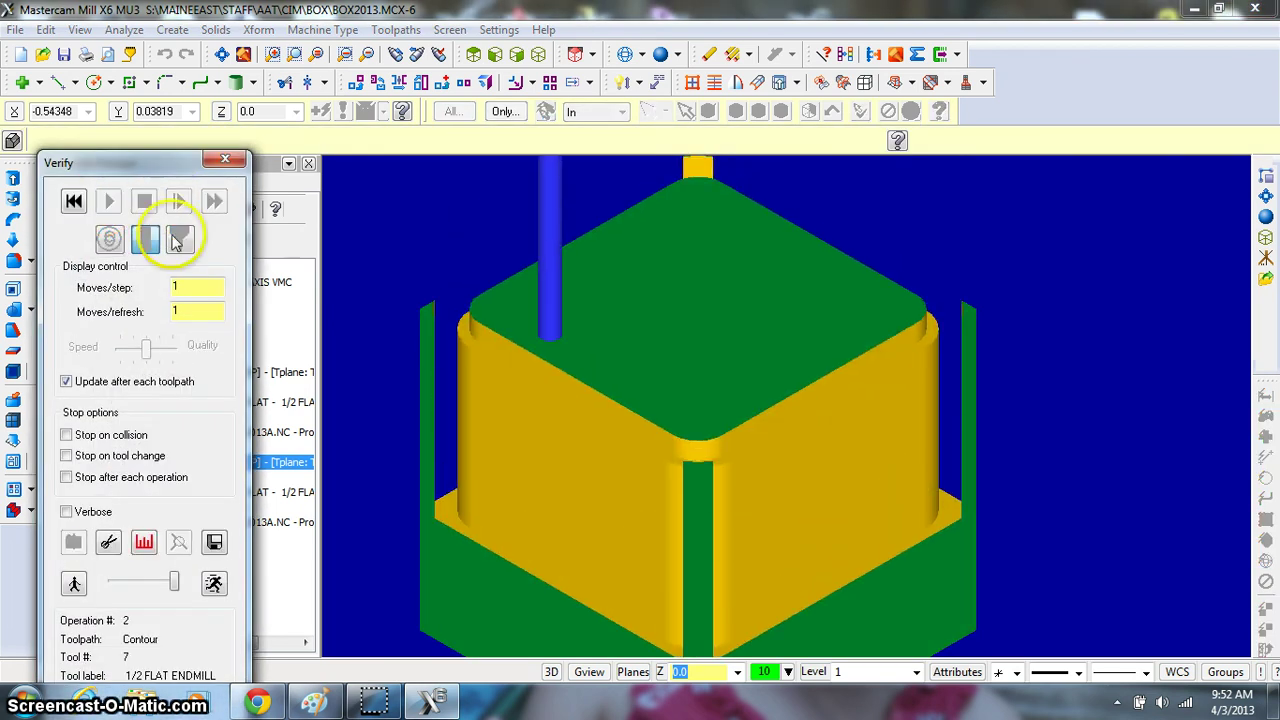
{"action": "left_click", "coordinate": [225, 163]}
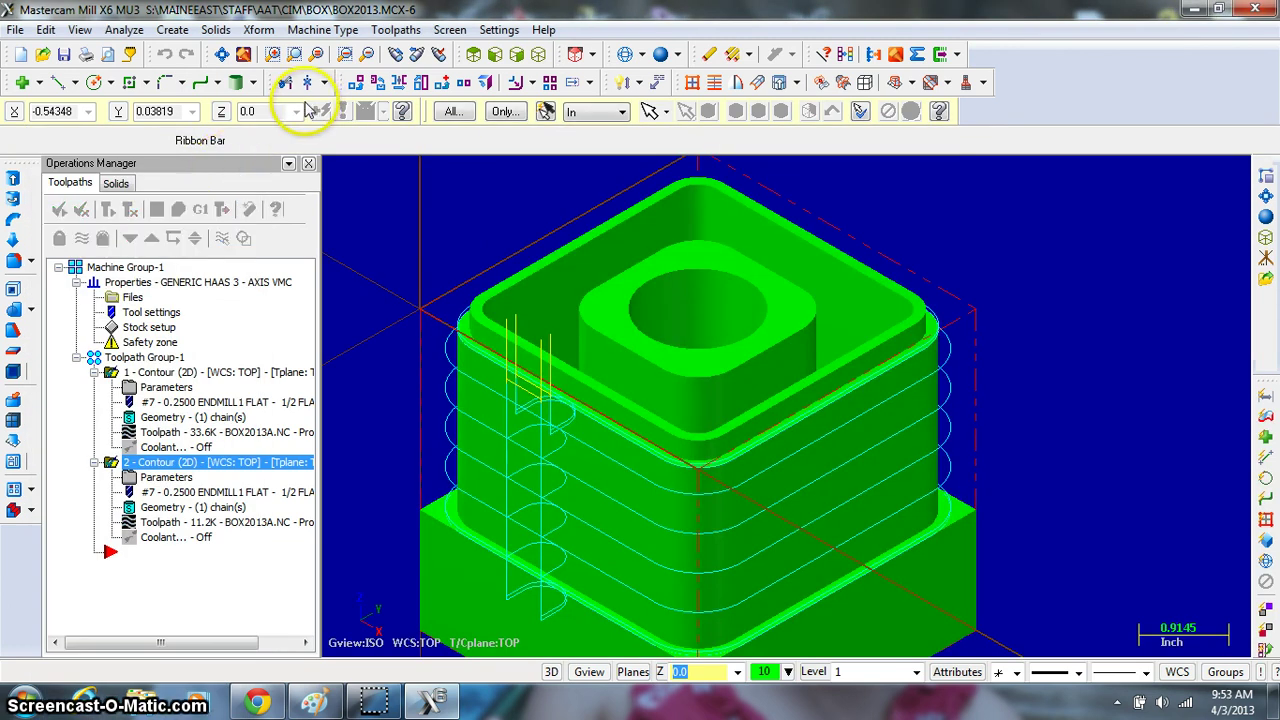
Create Machine Group-2 from Machine Type > Mill > Generic Haas 3X Mill
{"action": "left_click", "coordinate": [320, 31]}
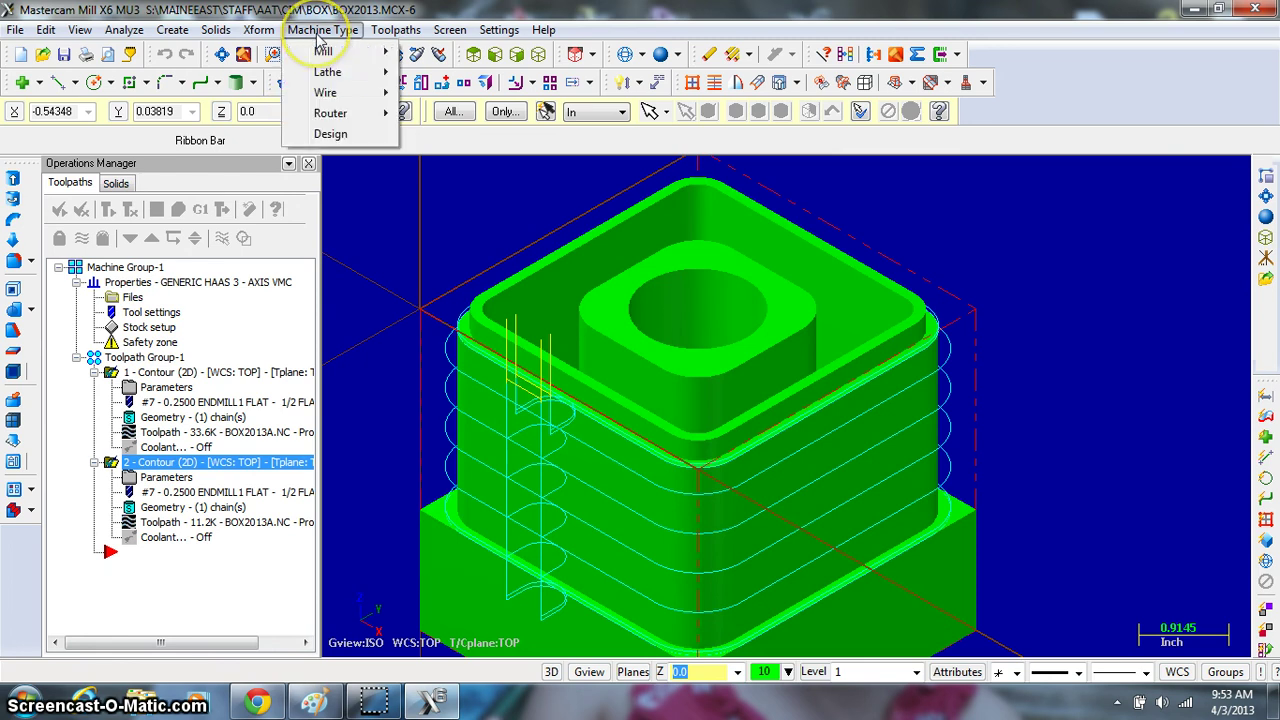
{"action": "mouse_move", "coordinate": [320, 58]}
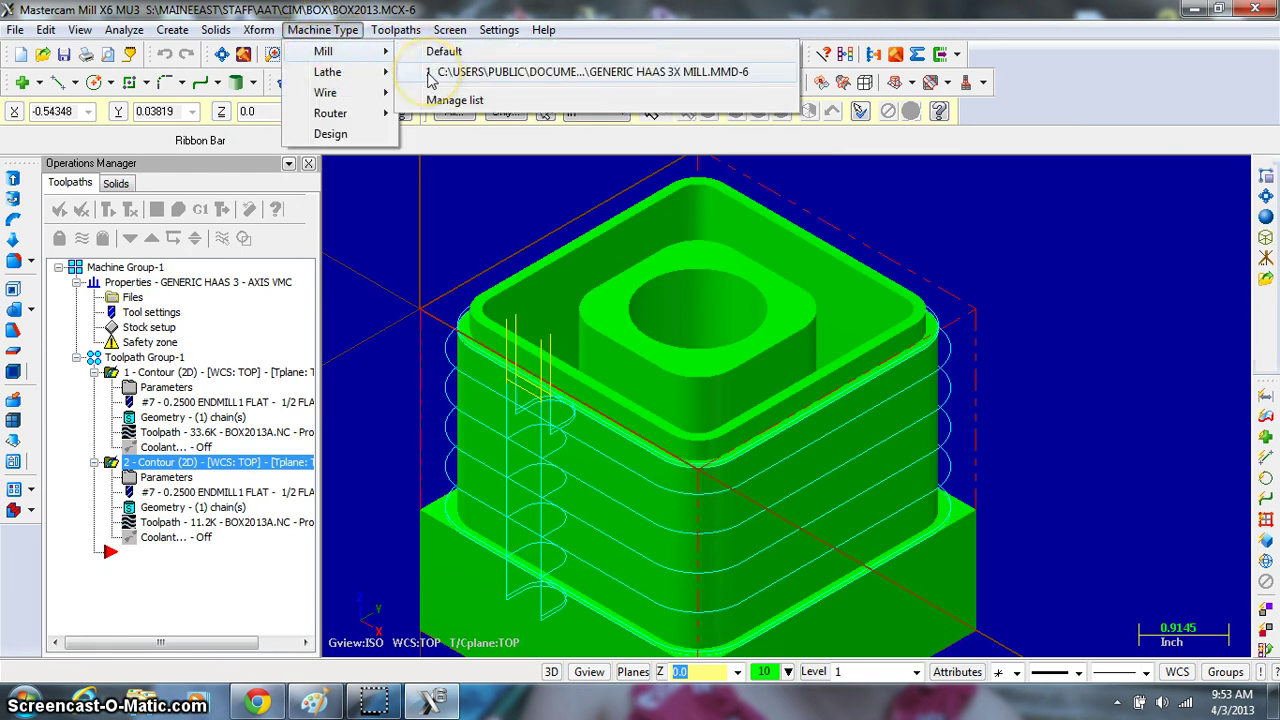
{"action": "left_click", "coordinate": [431, 73]}
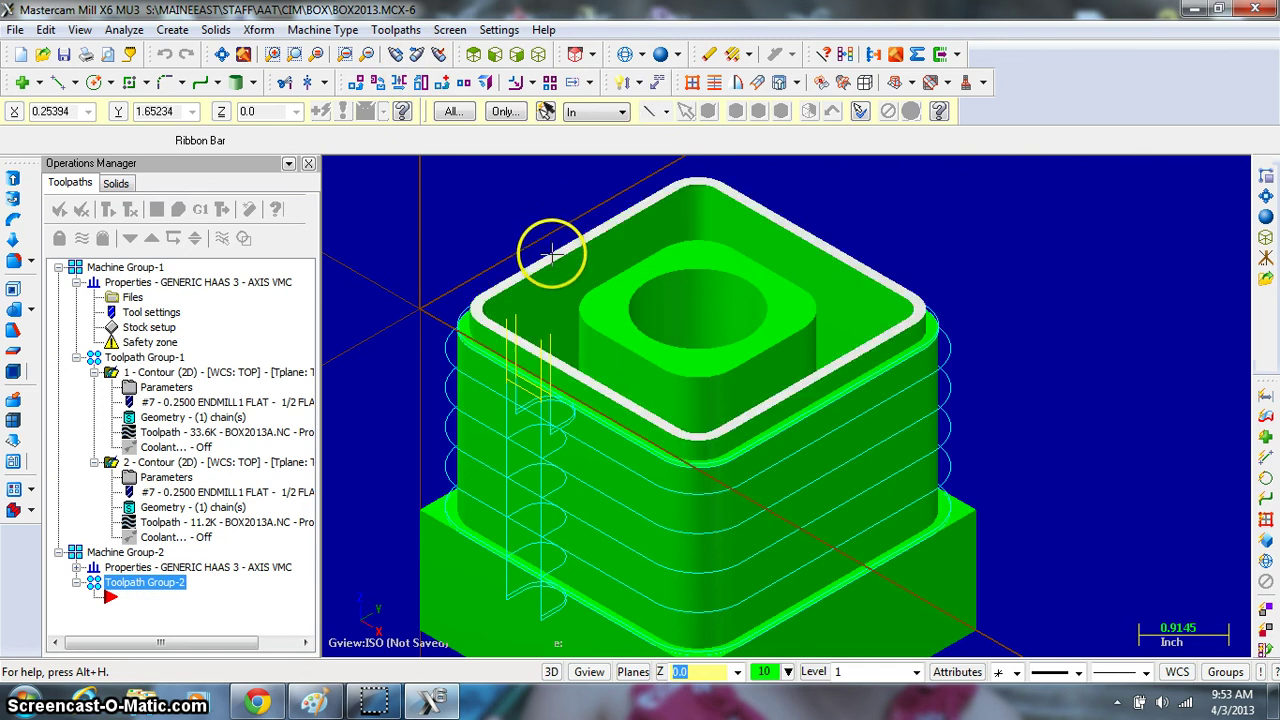